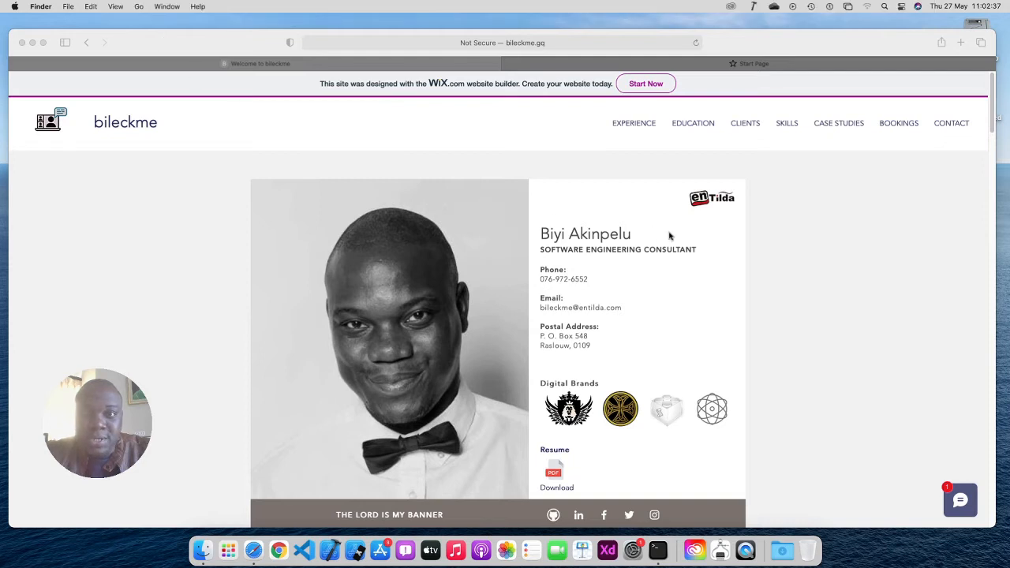
# Google 'obs studio download' from Safari's start page and open obsproject.com's Download OBS Studio page
pyautogui.click(783, 66)
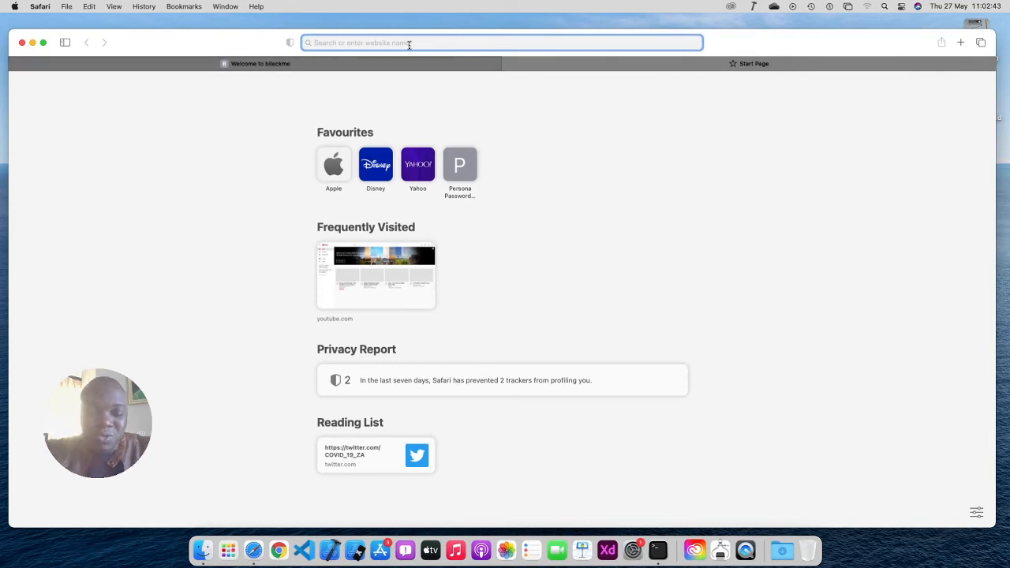
pyautogui.write('obs')
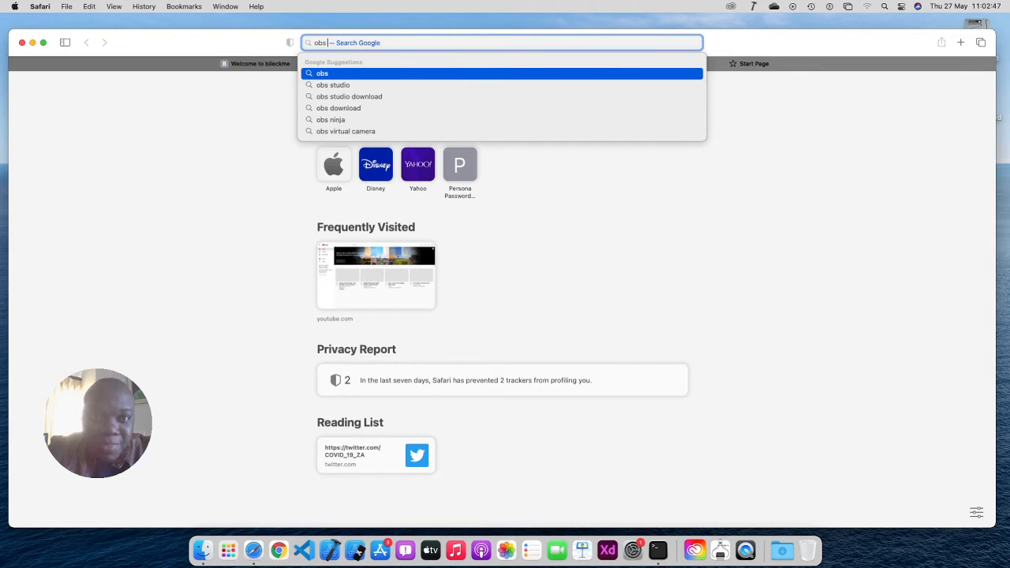
pyautogui.press('Down')
pyautogui.press('Down')
pyautogui.press('Return')
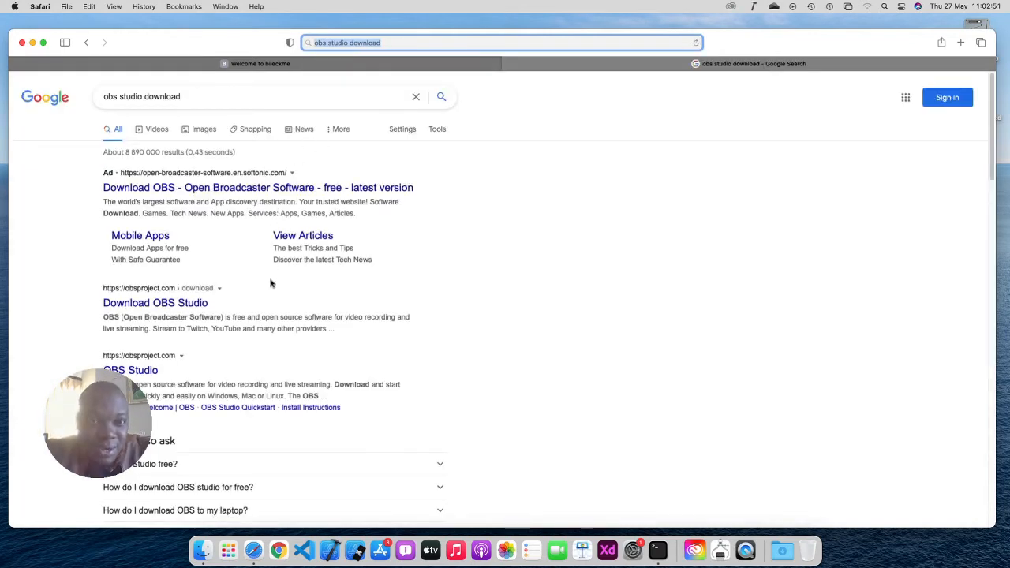
pyautogui.click(190, 304)
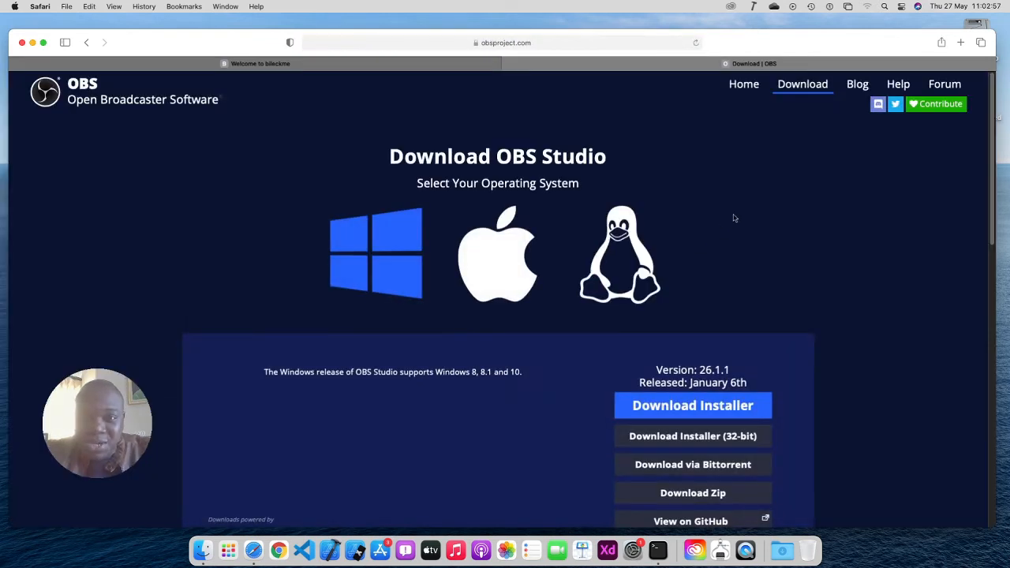
# Select the macOS 26.1.2 release and request its installer download
pyautogui.click(512, 272)
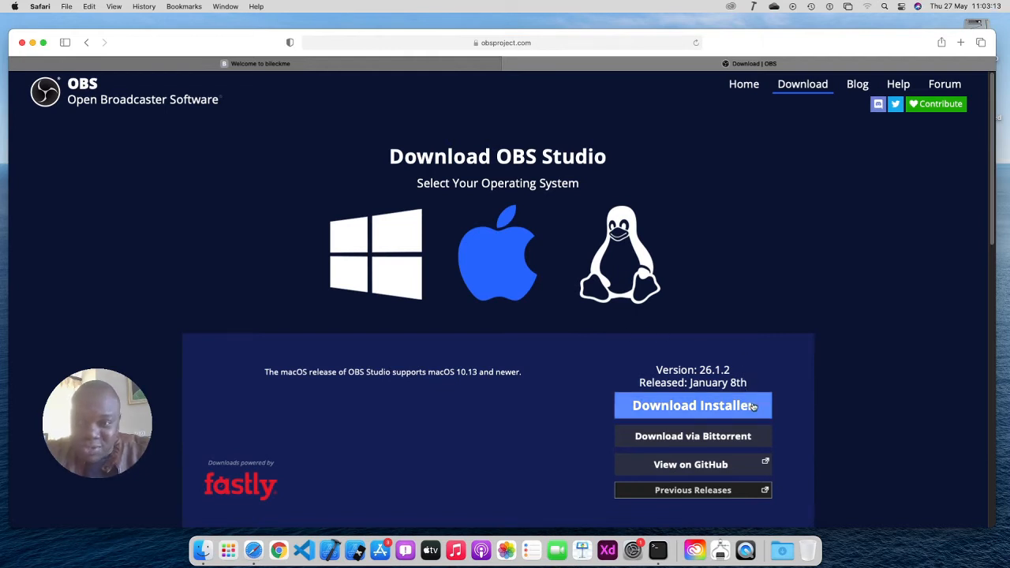
pyautogui.click(754, 407)
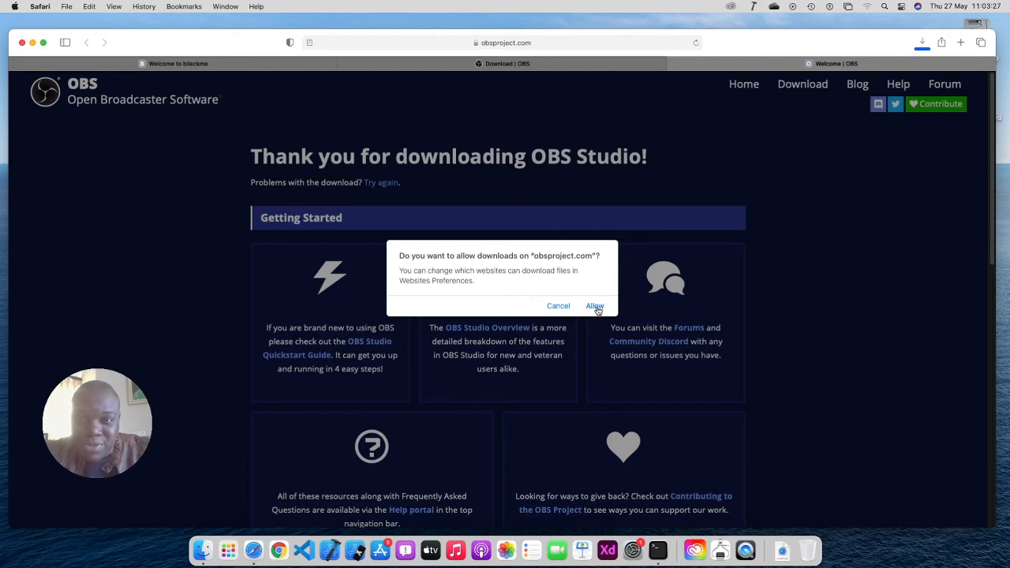
# Allow downloads from obsproject.com, then dismiss the address-bar favourites overview
pyautogui.click(596, 307)
pyautogui.press('super+l')
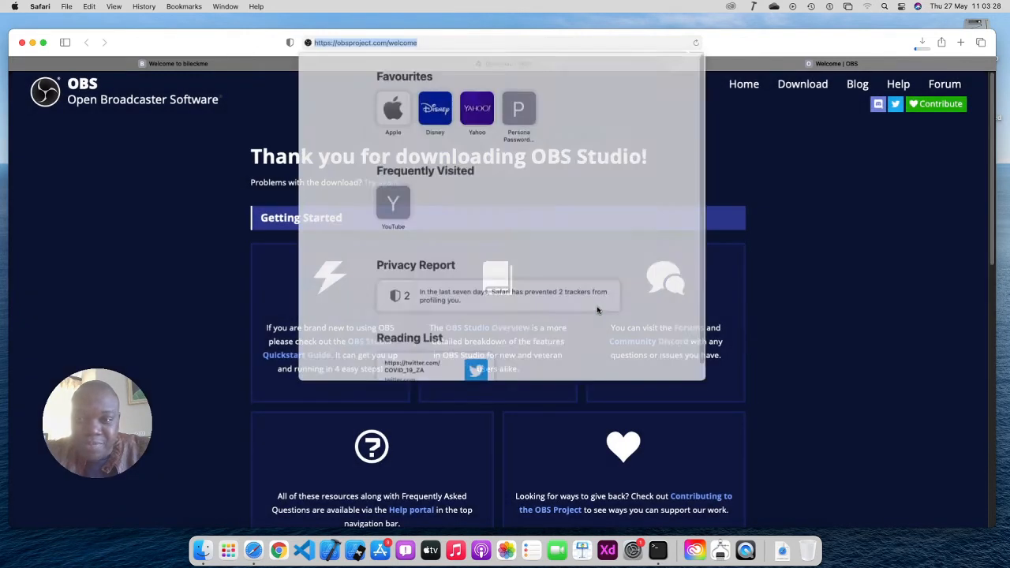
pyautogui.click(837, 326)
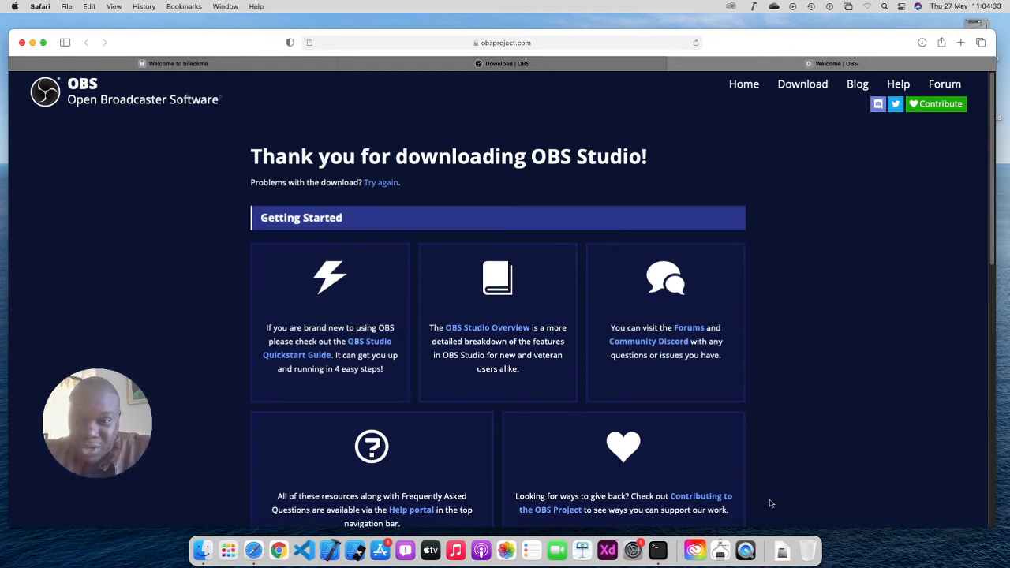
# Open obs-mac-26.1.2.dmg from the Downloads stack, move its progress window aside, and return to Safari
pyautogui.click(782, 547)
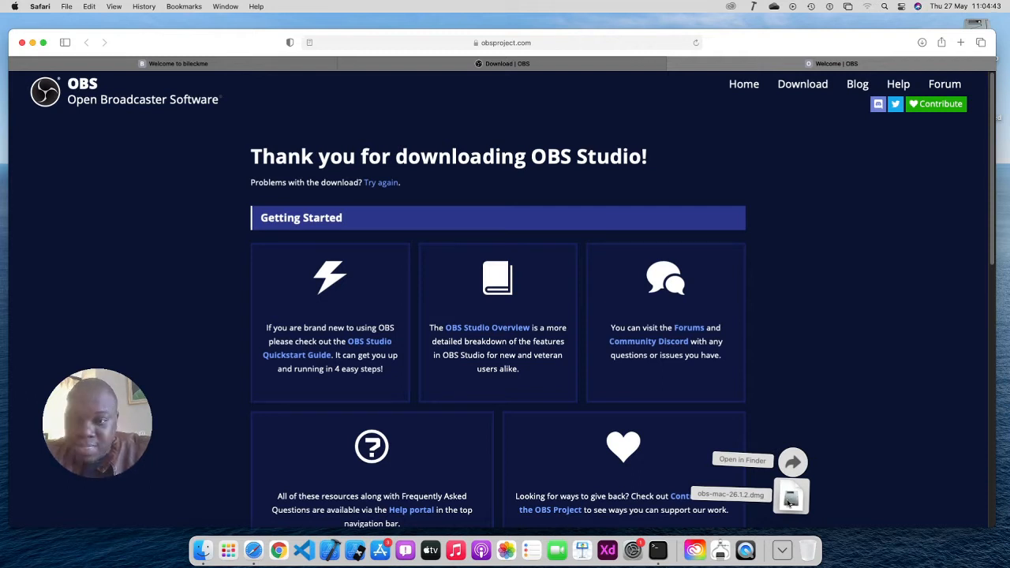
pyautogui.click(790, 500)
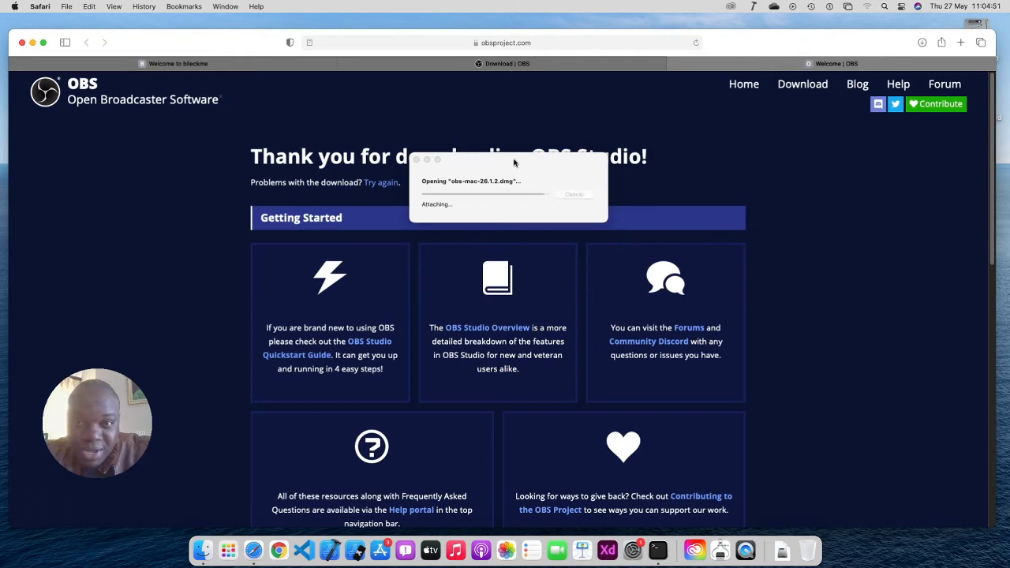
pyautogui.moveTo(514, 162); pyautogui.dragTo(602, 244)
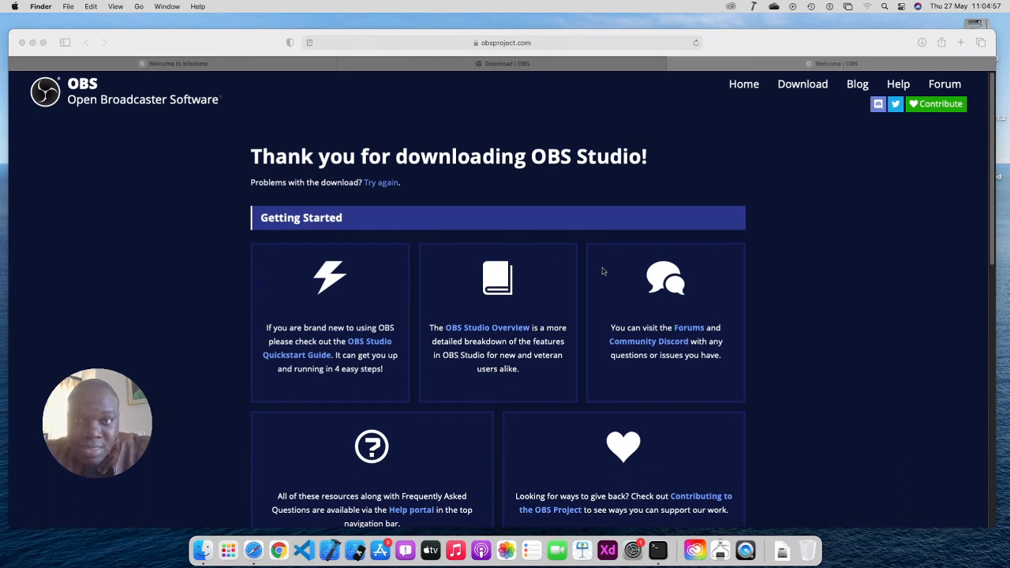
pyautogui.click(876, 66)
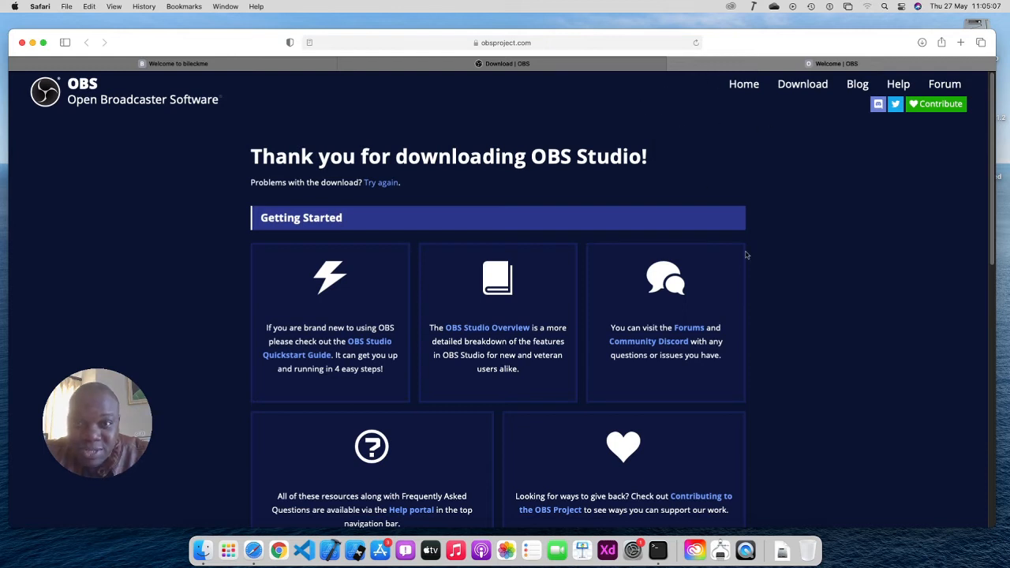
# Browse the thank-you page's updates, then go to the OBS Help page
pyautogui.scroll(-5, 751, 254)
pyautogui.scroll(-10, 762, 301)
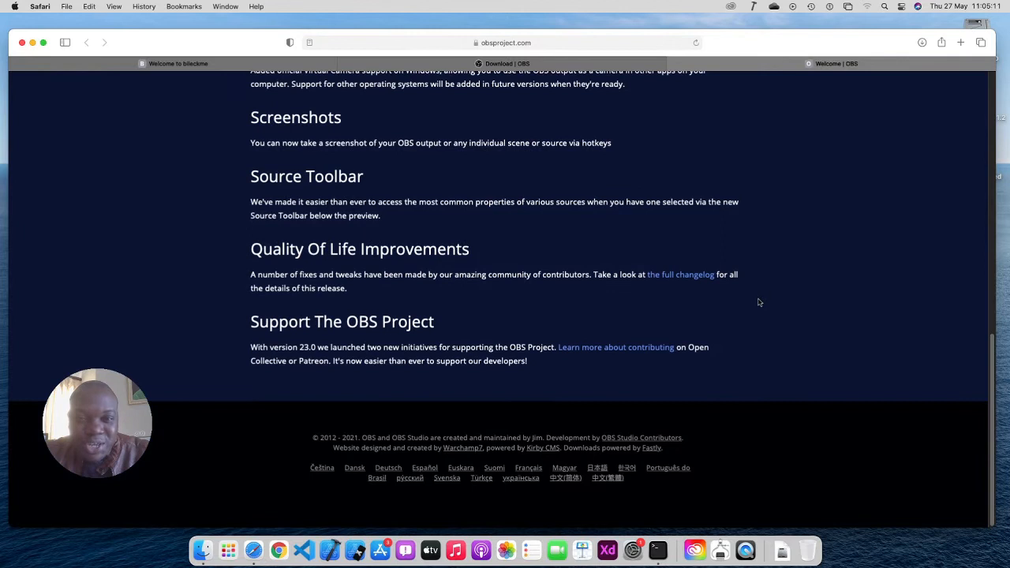
pyautogui.scroll(15, 761, 303)
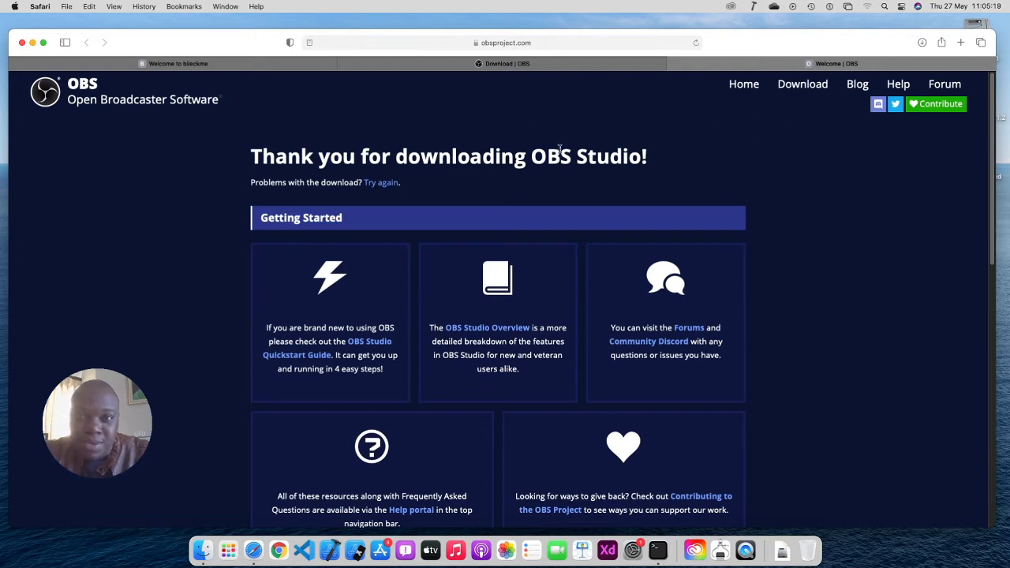
pyautogui.click(900, 85)
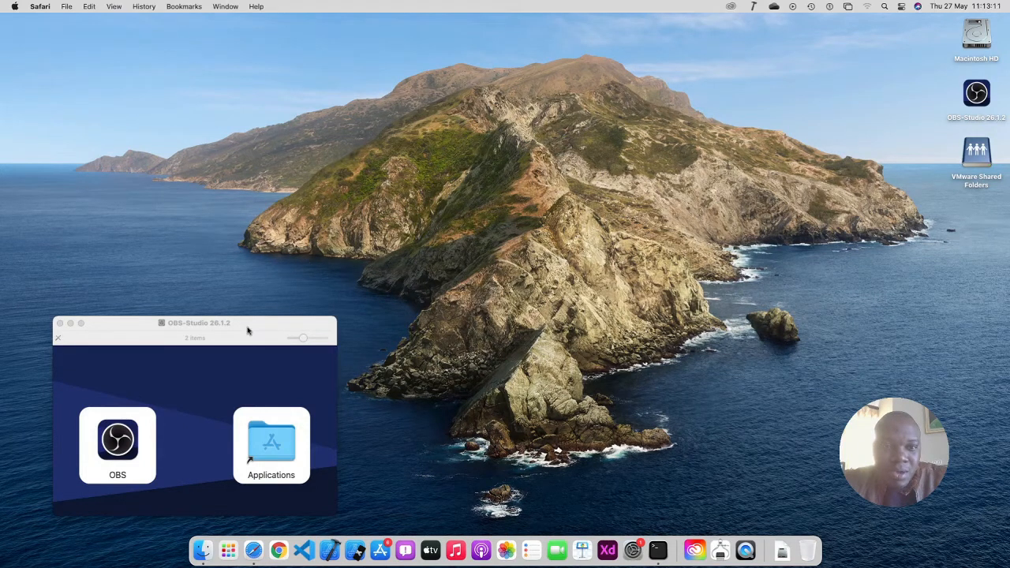
# Move the disk image window aside and drag the OBS app onto the Applications shortcut
pyautogui.moveTo(247, 330); pyautogui.dragTo(305, 297)
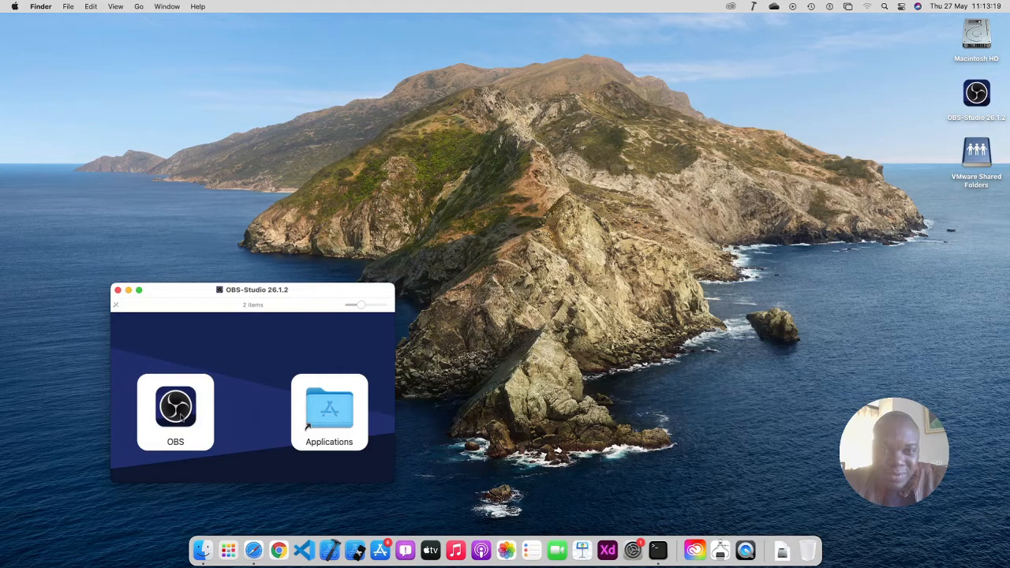
pyautogui.moveTo(181, 419); pyautogui.dragTo(365, 420)
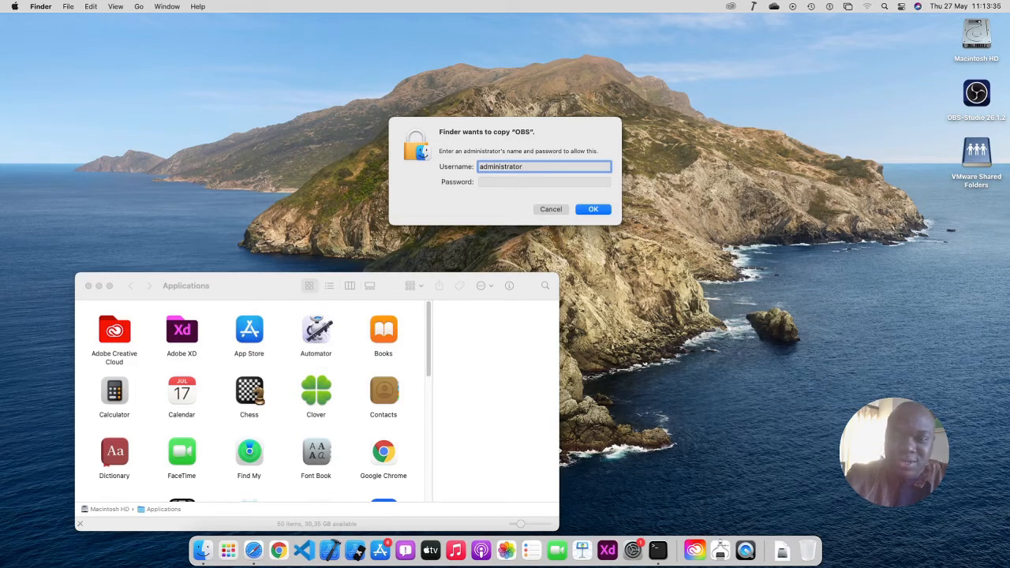
# Enter the administrator password to authorise copying OBS into Applications
pyautogui.press('Tab')
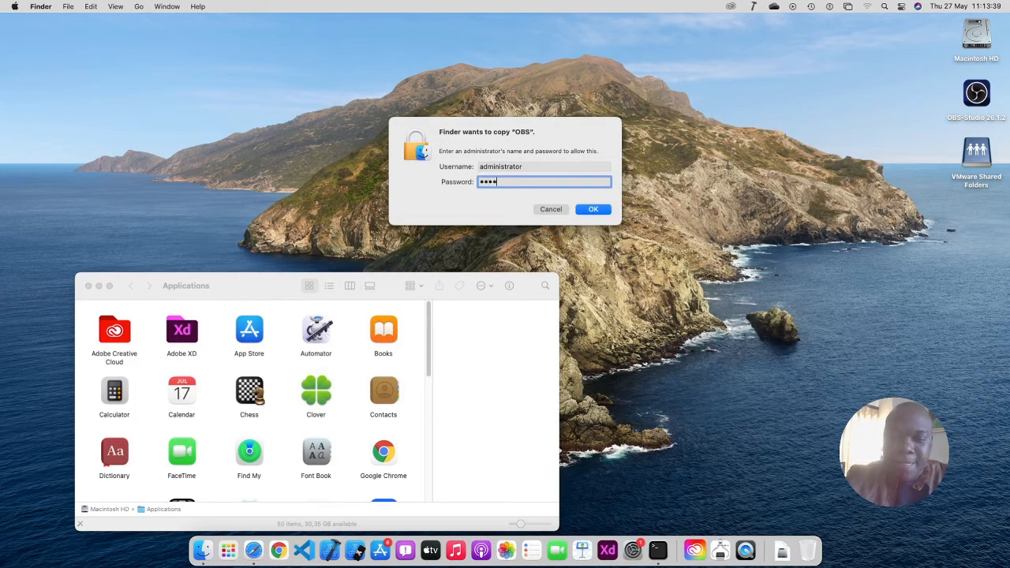
pyautogui.write('••••••••')
pyautogui.press('Return')
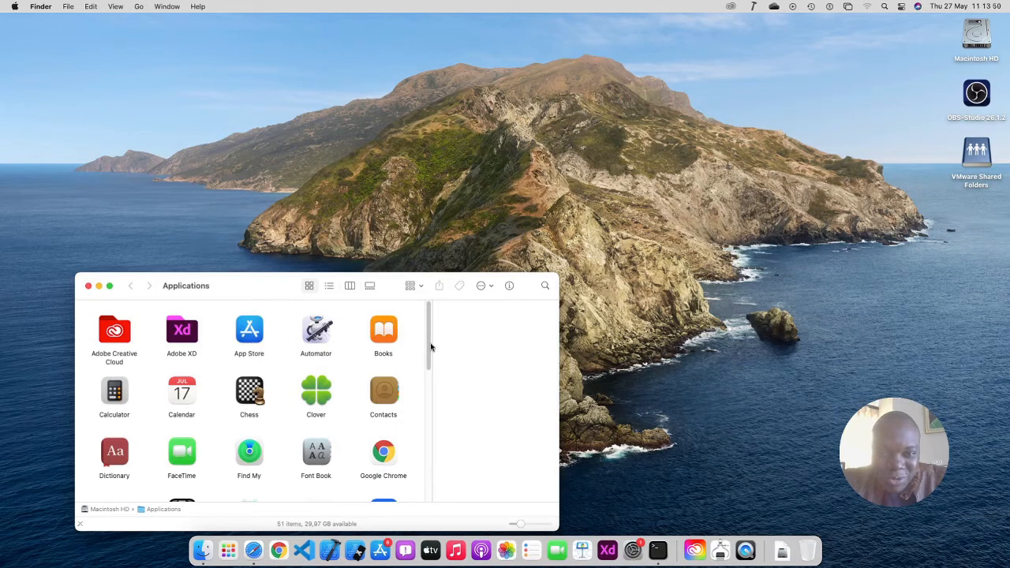
# Launch the installed OBS app from the Applications folder
pyautogui.moveTo(429, 352); pyautogui.dragTo(414, 479)
pyautogui.scroll(5, 417, 468)
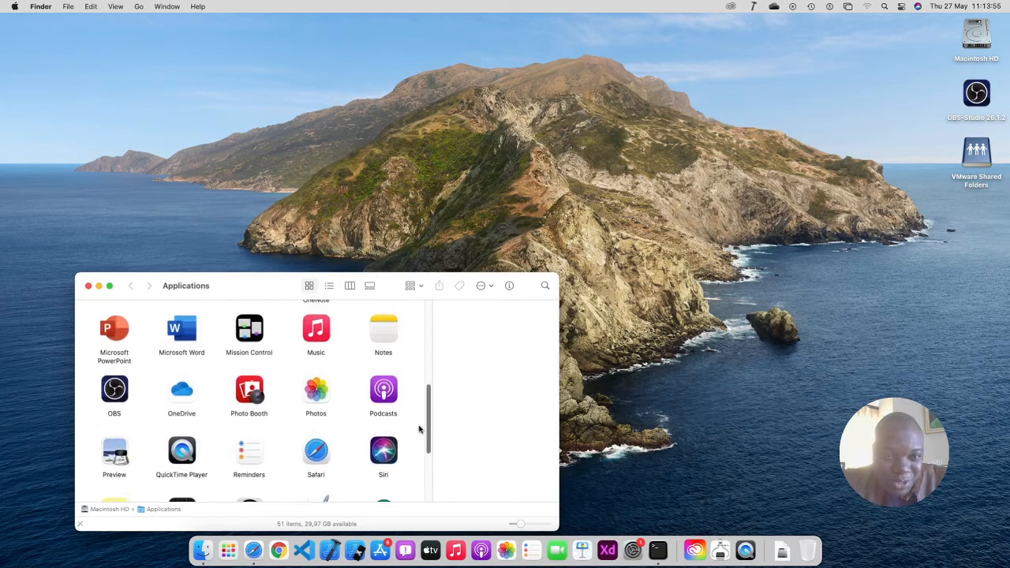
pyautogui.click(123, 397)
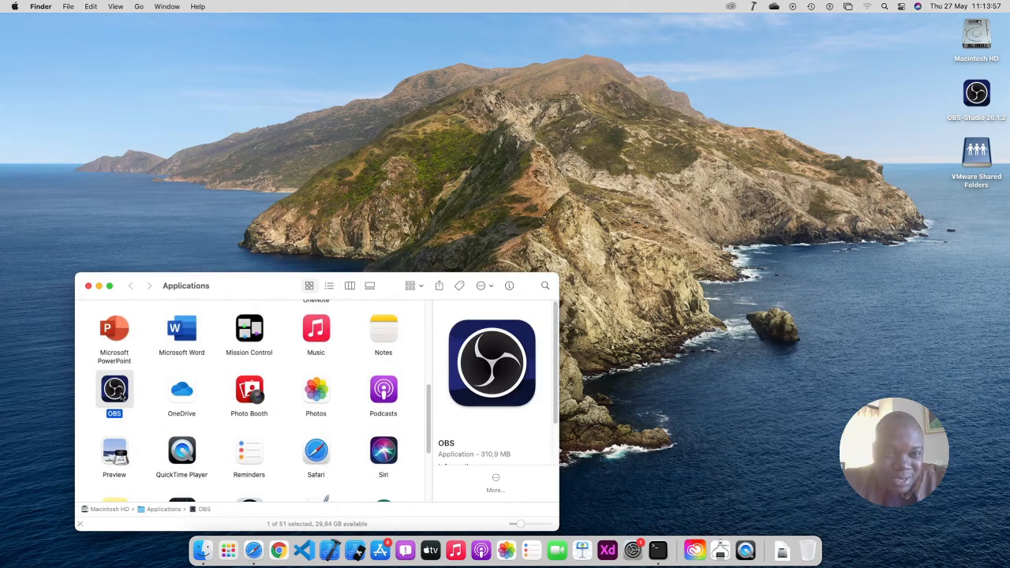
pyautogui.doubleClick(123, 397)
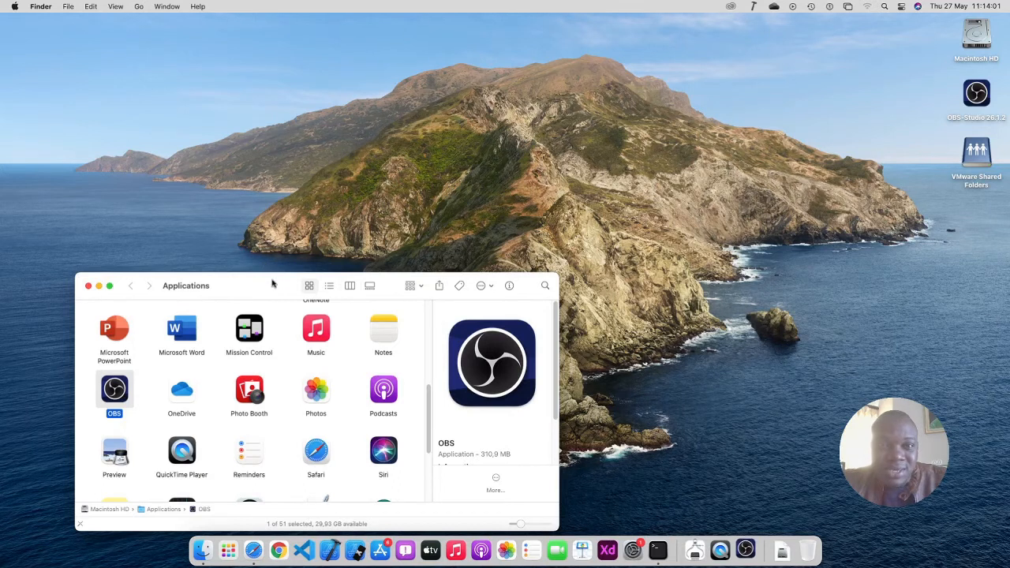
# Move the Applications window, close the OBS-Studio disk image window, and shift the verification dialog aside
pyautogui.moveTo(273, 285); pyautogui.dragTo(511, 214)
pyautogui.moveTo(601, 172); pyautogui.dragTo(652, 132)
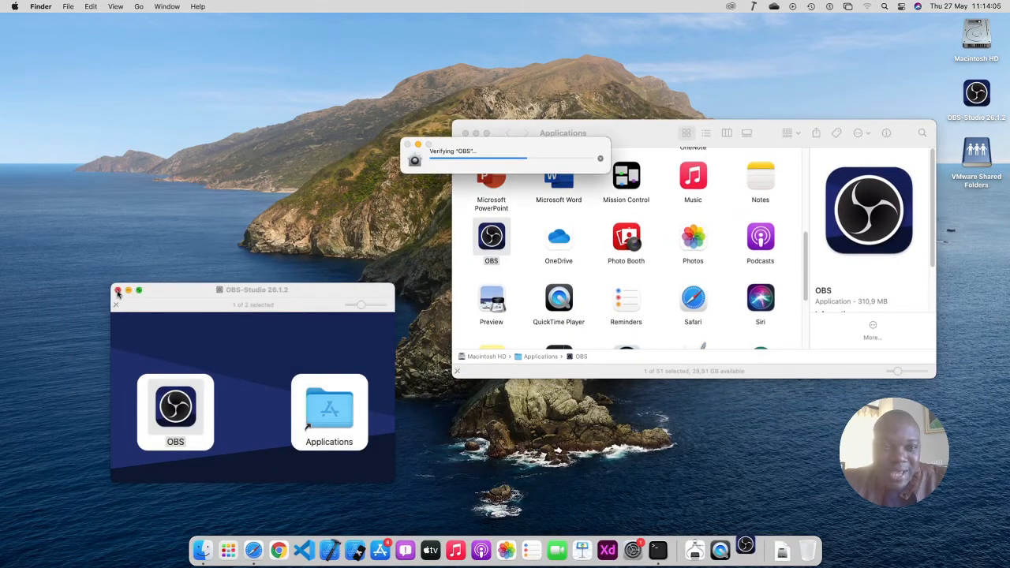
pyautogui.click(118, 289)
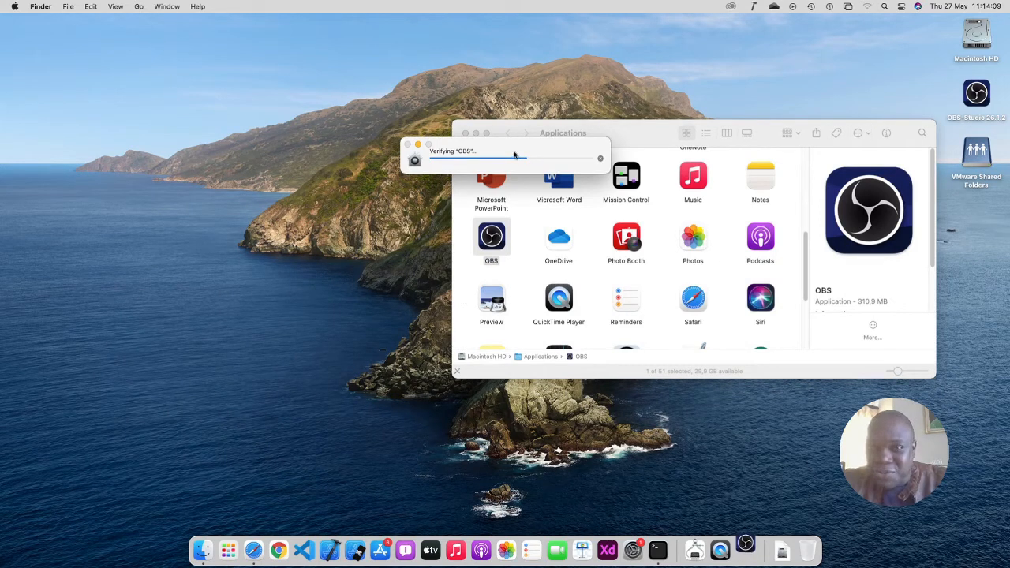
pyautogui.moveTo(506, 145); pyautogui.dragTo(202, 117)
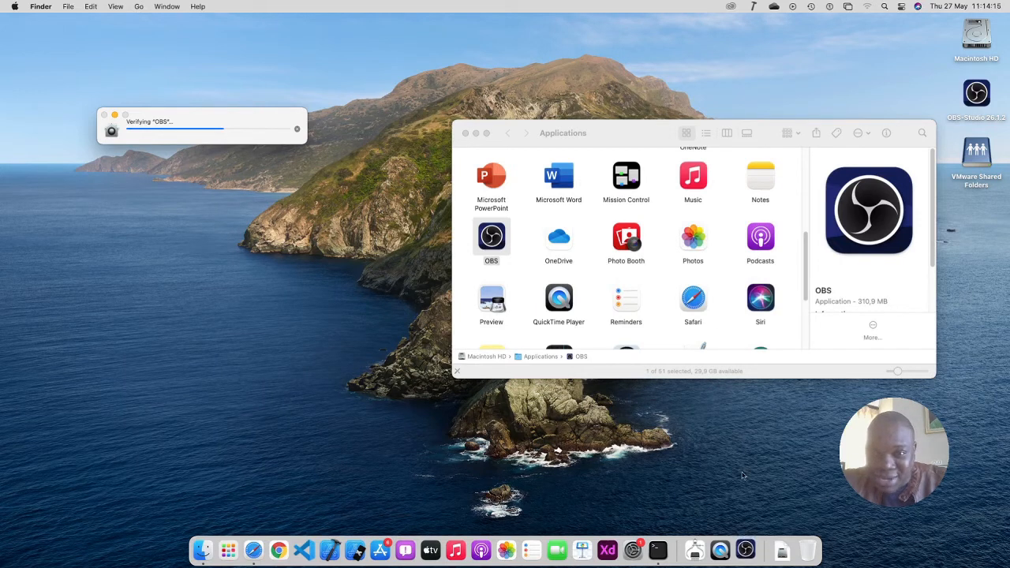
# Drag the downloaded obs-mac-26.1.2.dmg from the Downloads stack to the Trash
pyautogui.click(782, 546)
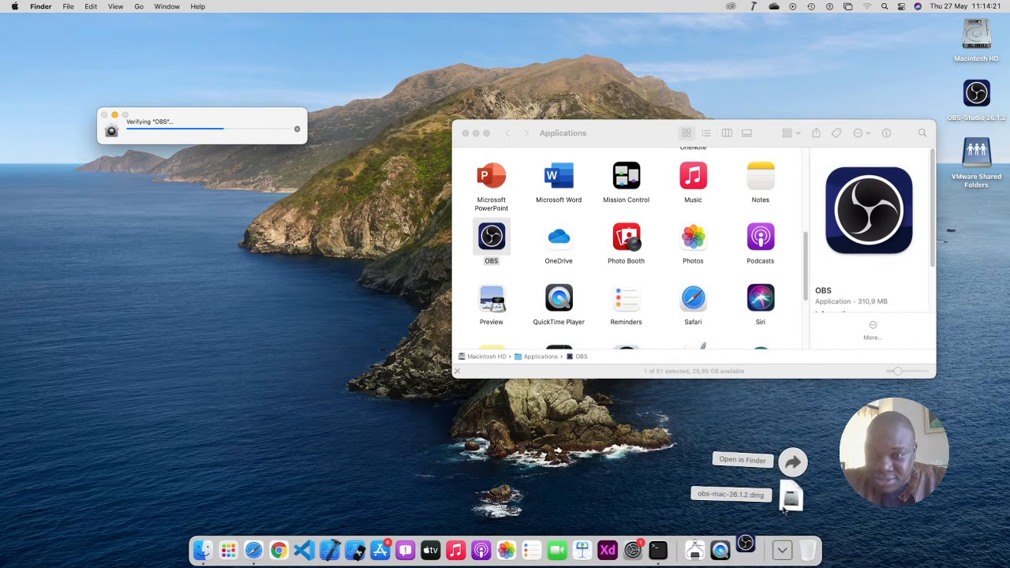
pyautogui.moveTo(784, 507); pyautogui.dragTo(806, 542)
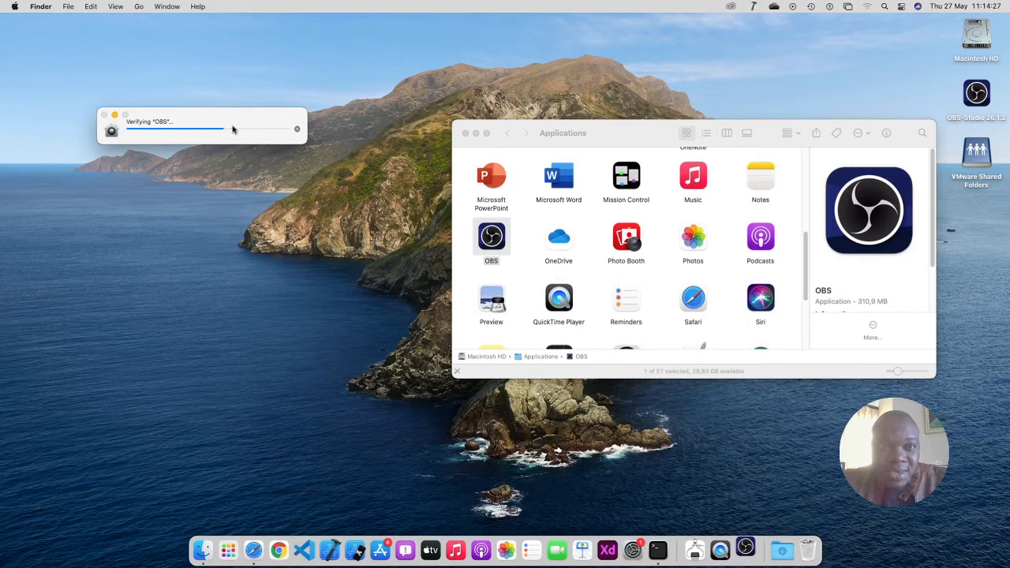
pyautogui.click(554, 140)
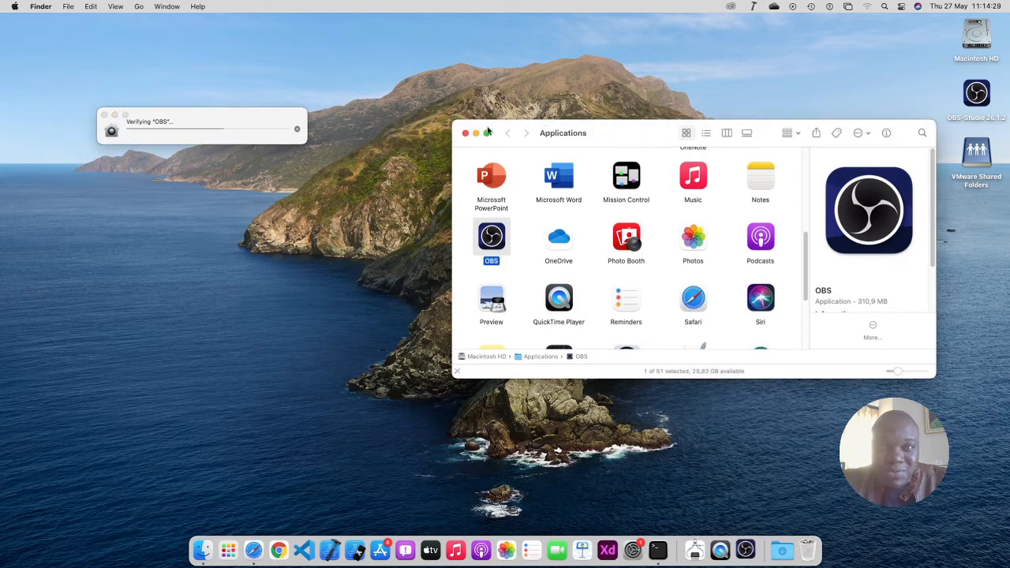
pyautogui.moveTo(236, 135); pyautogui.dragTo(705, 403)
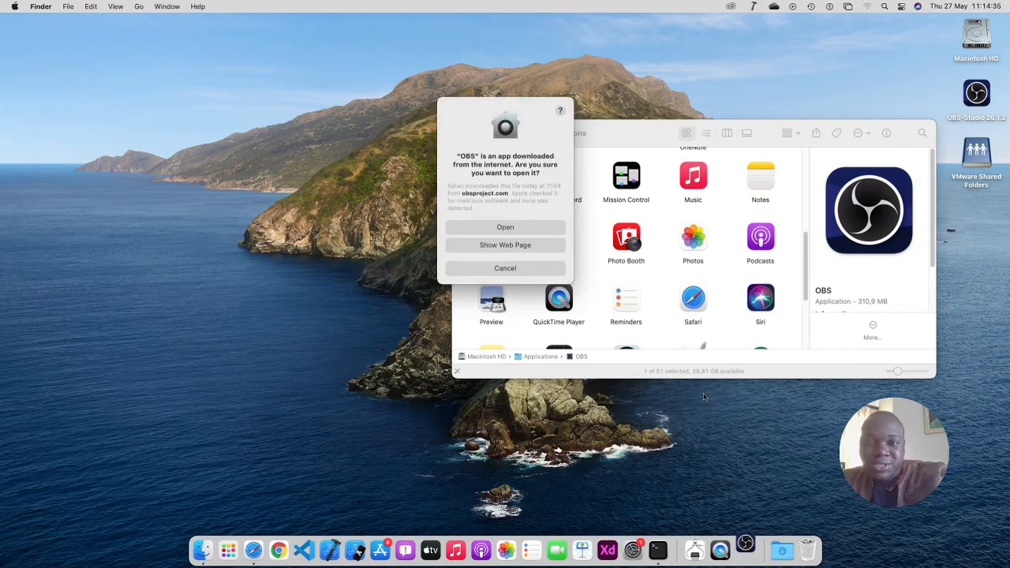
# Confirm opening the downloaded OBS app and bring its main window in front of Finder
pyautogui.click(516, 230)
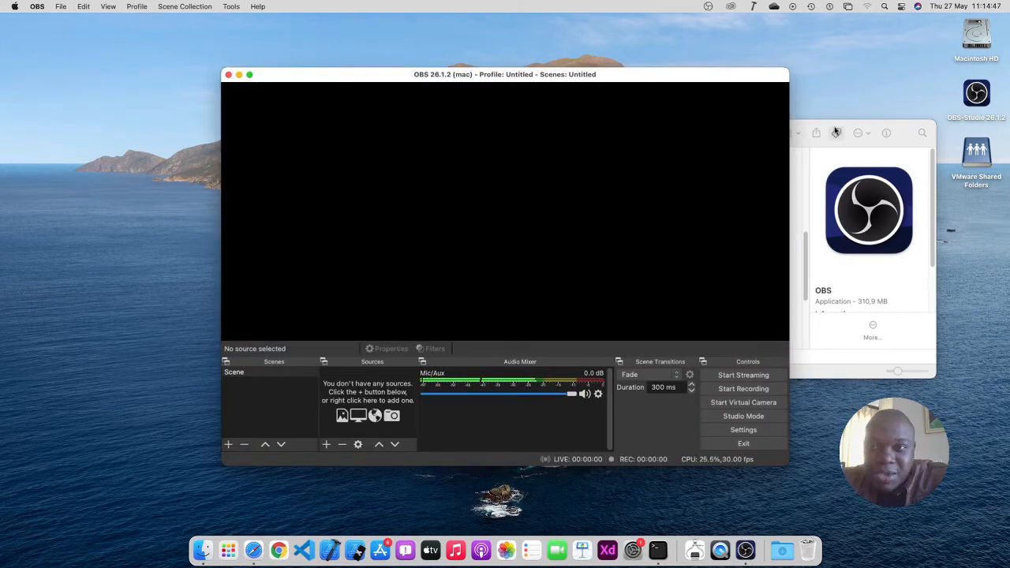
pyautogui.click(835, 131)
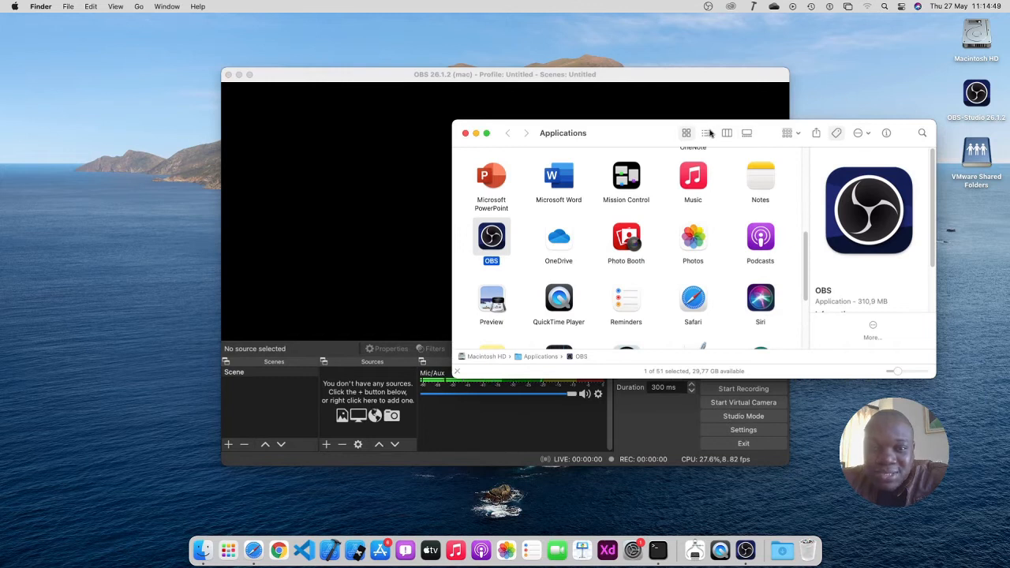
pyautogui.click(652, 84)
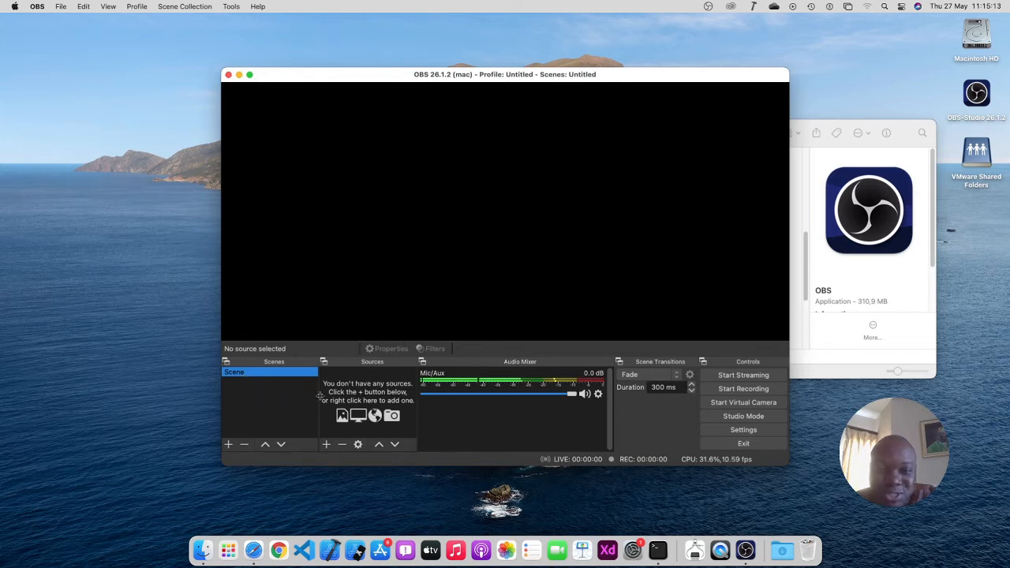
pyautogui.click(379, 398)
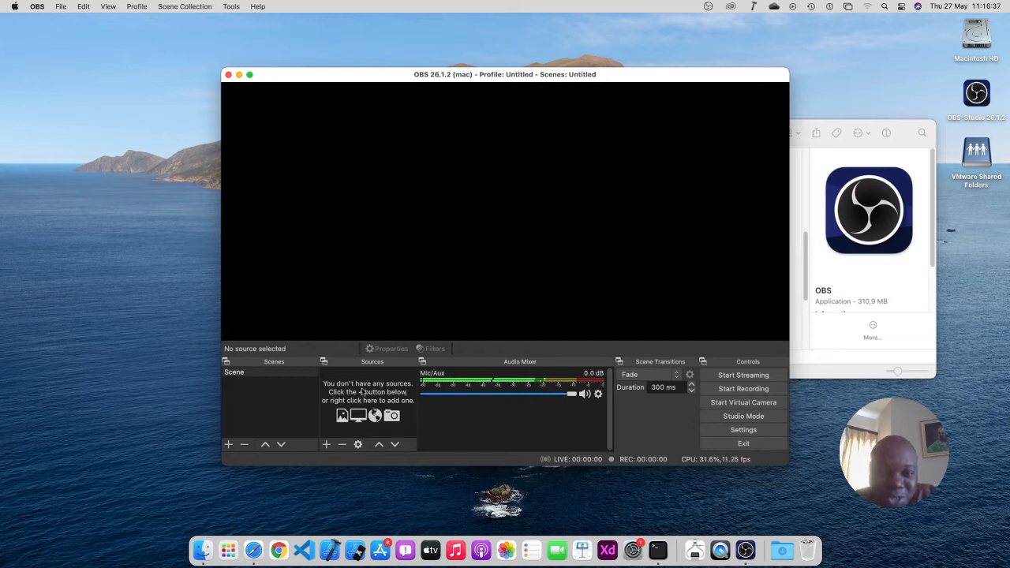
# Add a new Browser source from the + menu under Sources
pyautogui.click(327, 445)
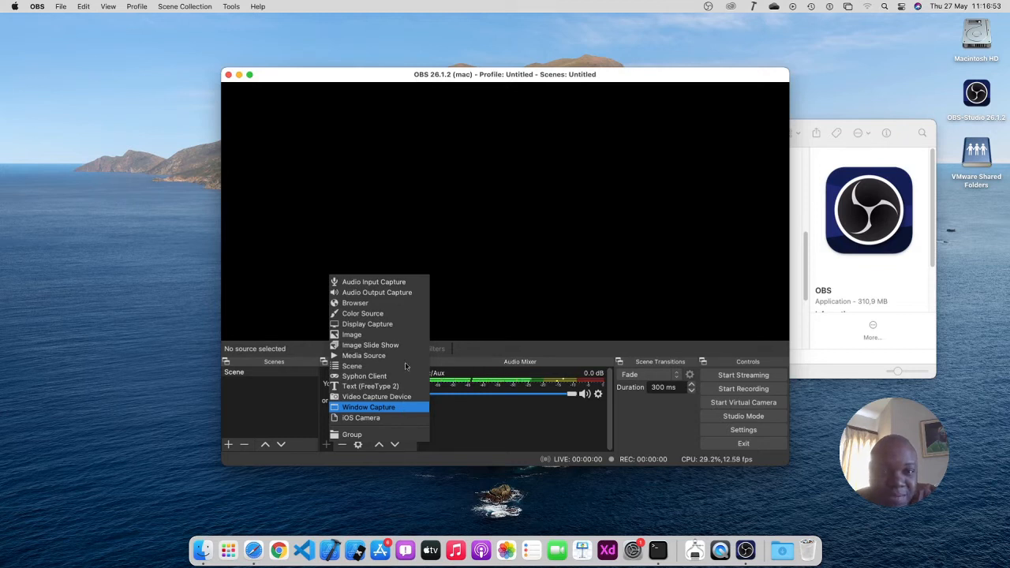
pyautogui.click(388, 304)
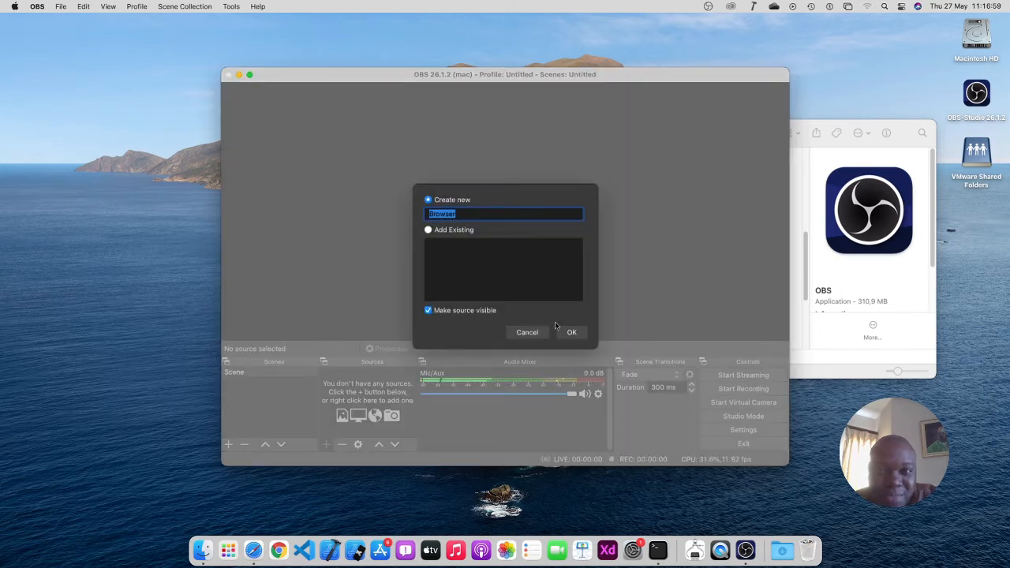
pyautogui.click(572, 334)
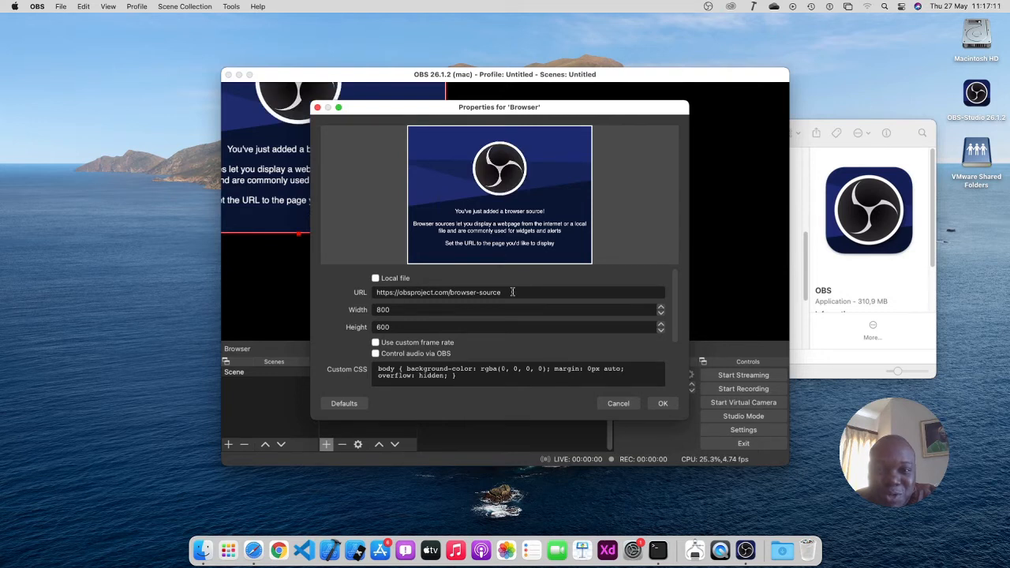
pyautogui.moveTo(510, 292); pyautogui.dragTo(377, 291)
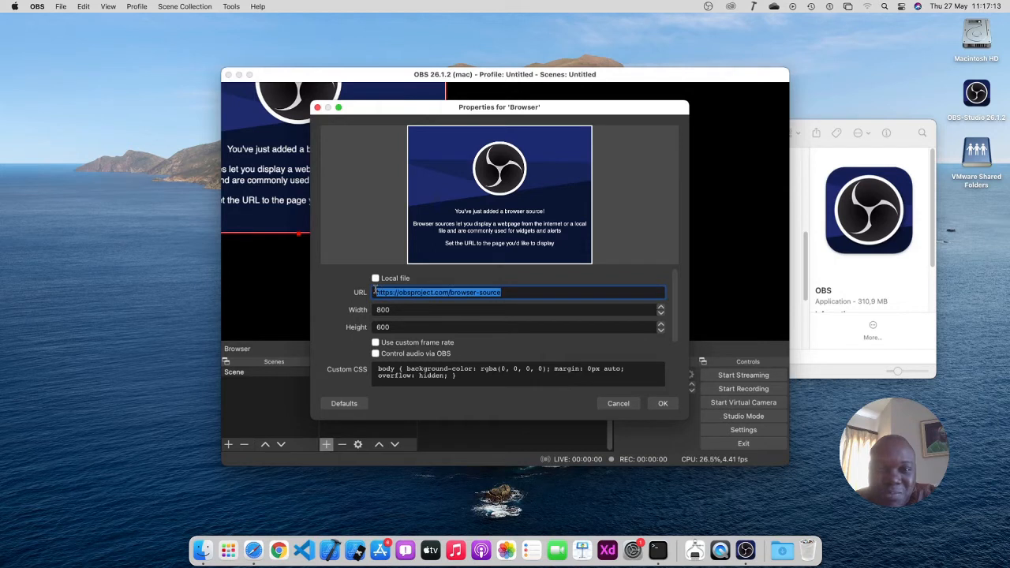
pyautogui.click(433, 291)
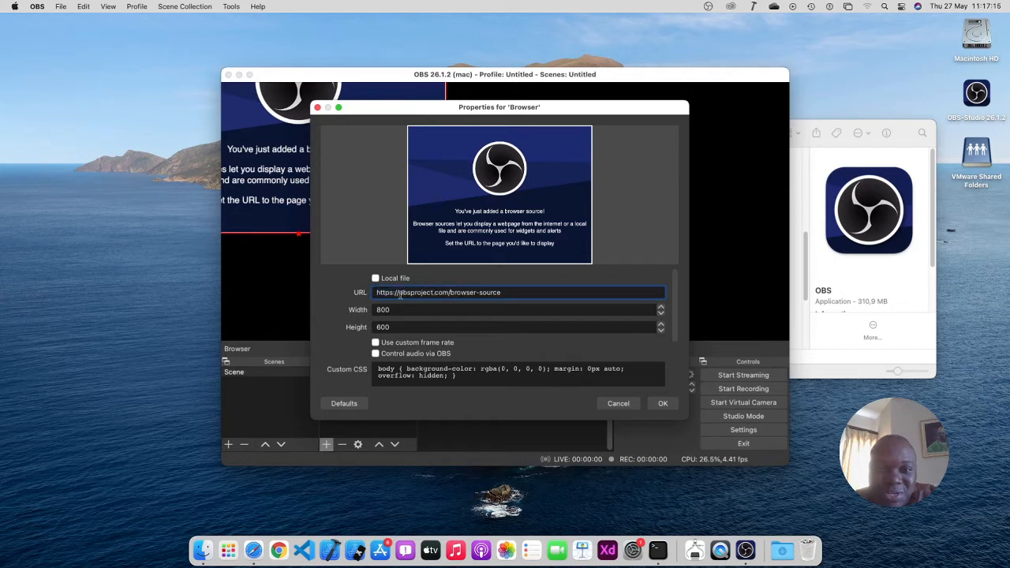
pyautogui.moveTo(400, 293); pyautogui.dragTo(525, 296)
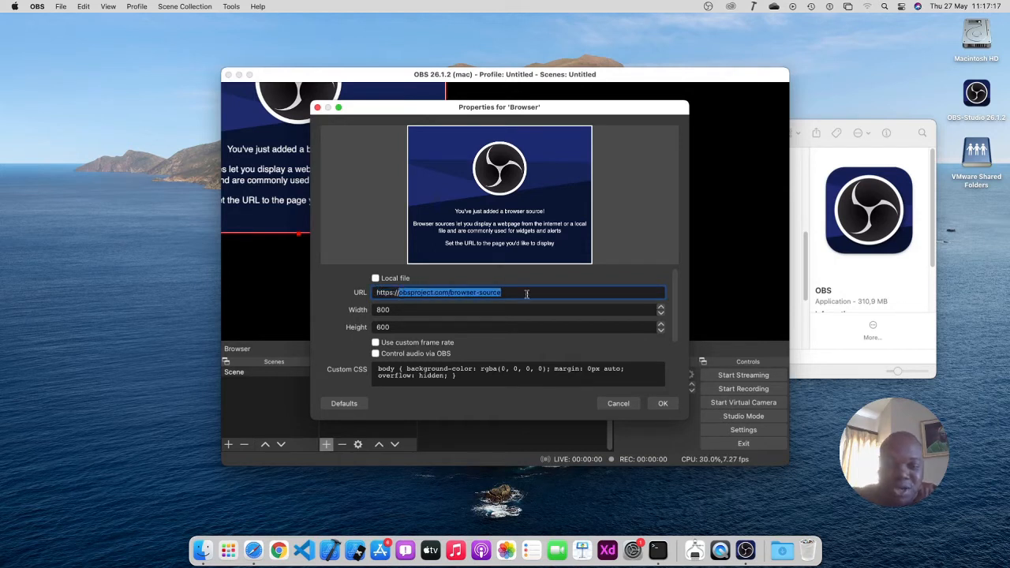
pyautogui.write('apple')
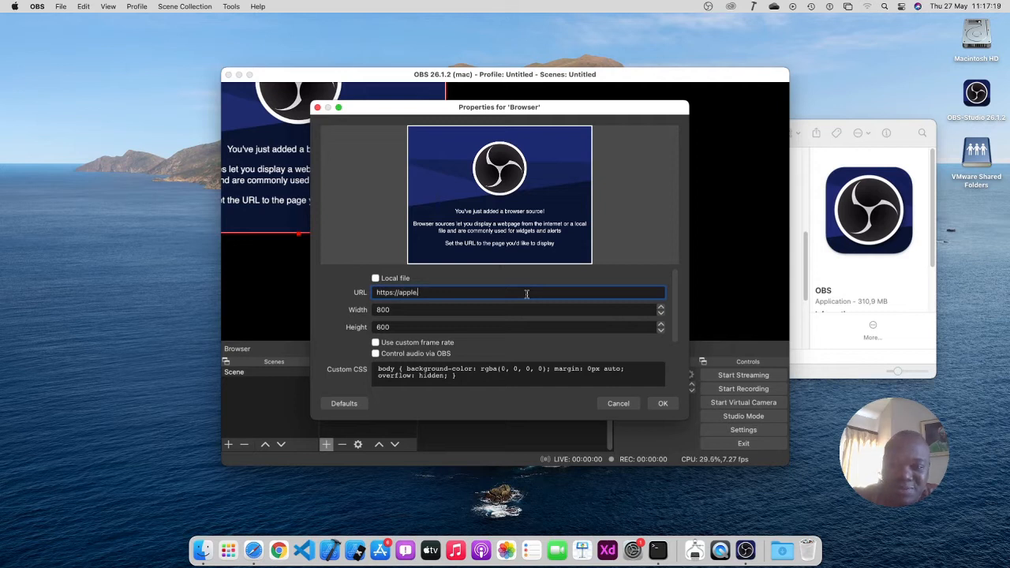
pyautogui.write('.com')
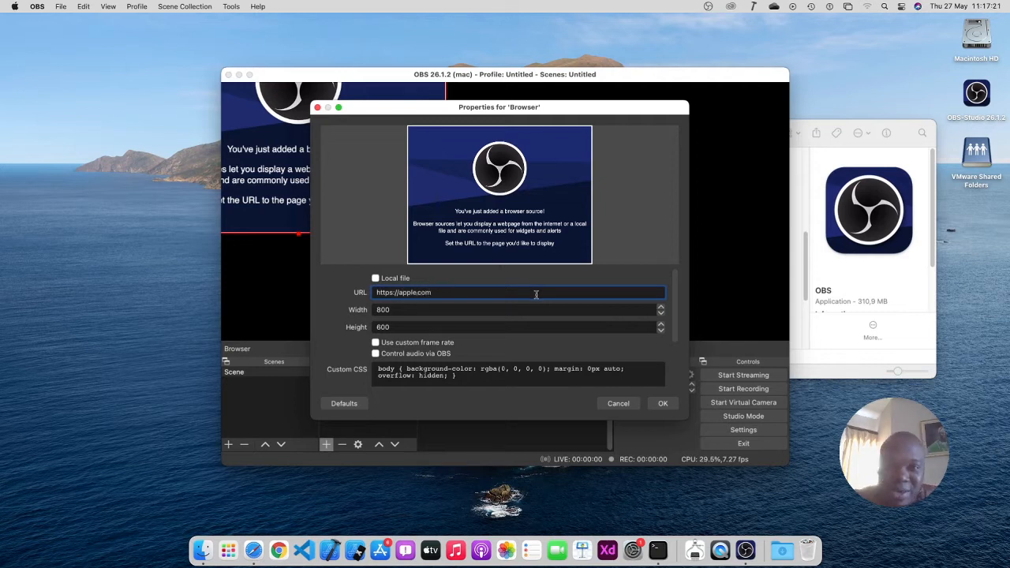
# Apply the apple.com Browser source, then move it down-right and resize it in the preview
pyautogui.click(661, 404)
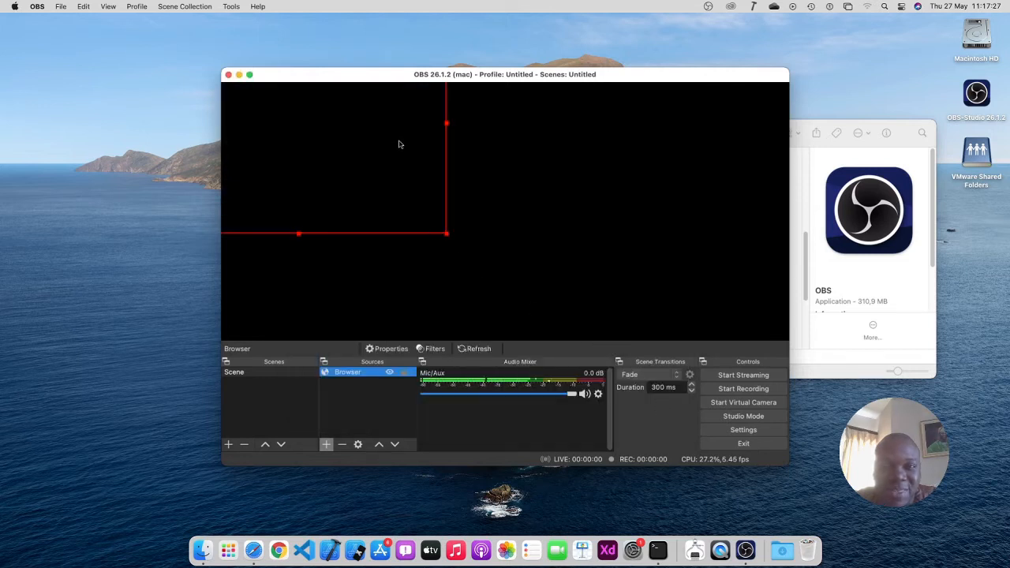
pyautogui.moveTo(399, 141); pyautogui.dragTo(491, 222)
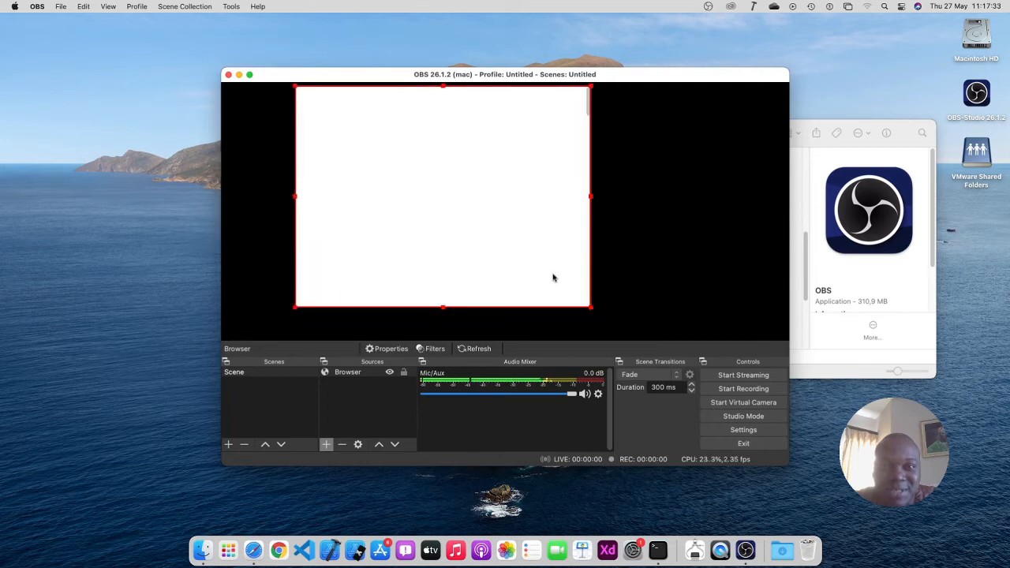
pyautogui.moveTo(598, 307); pyautogui.dragTo(674, 320)
pyautogui.moveTo(634, 292); pyautogui.dragTo(632, 287)
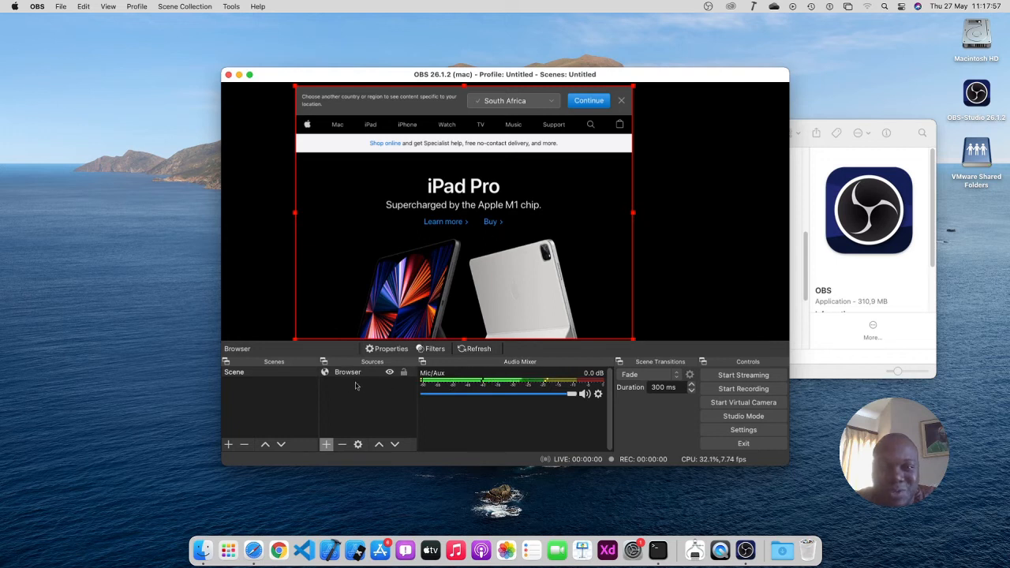
# Delete the Browser source and add a new Window Capture source in its place
pyautogui.click(343, 445)
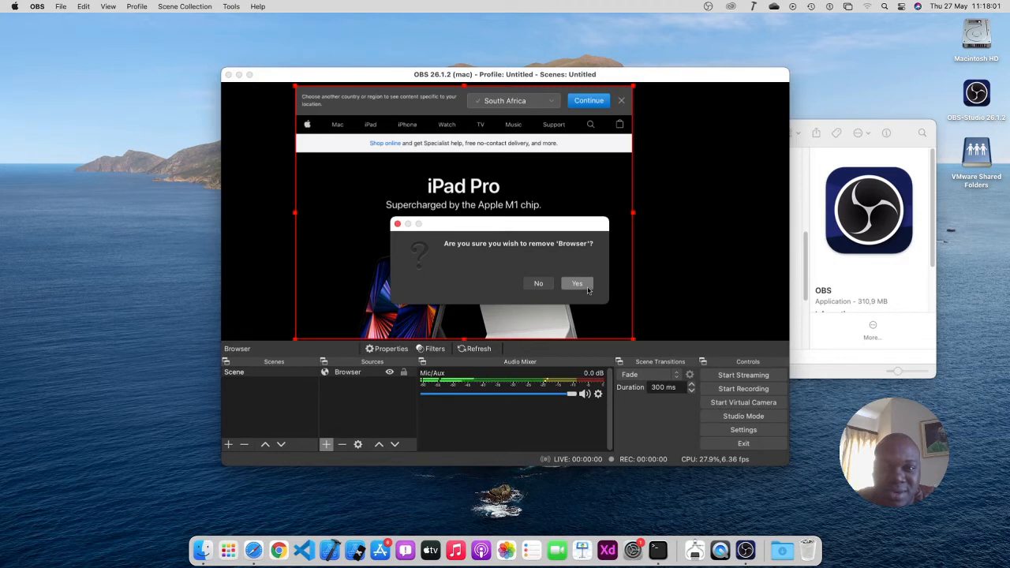
pyautogui.click(587, 289)
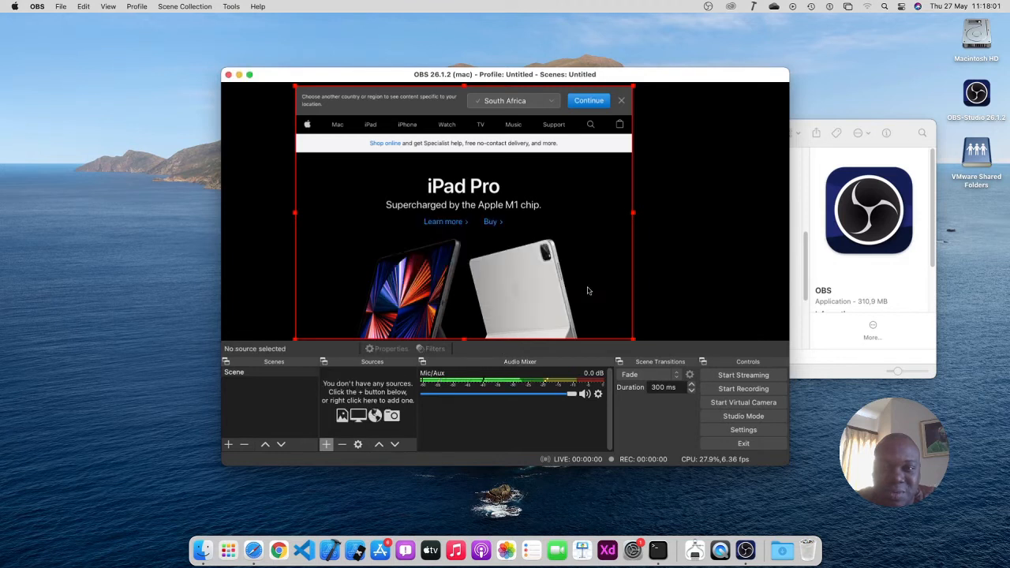
pyautogui.click(327, 445)
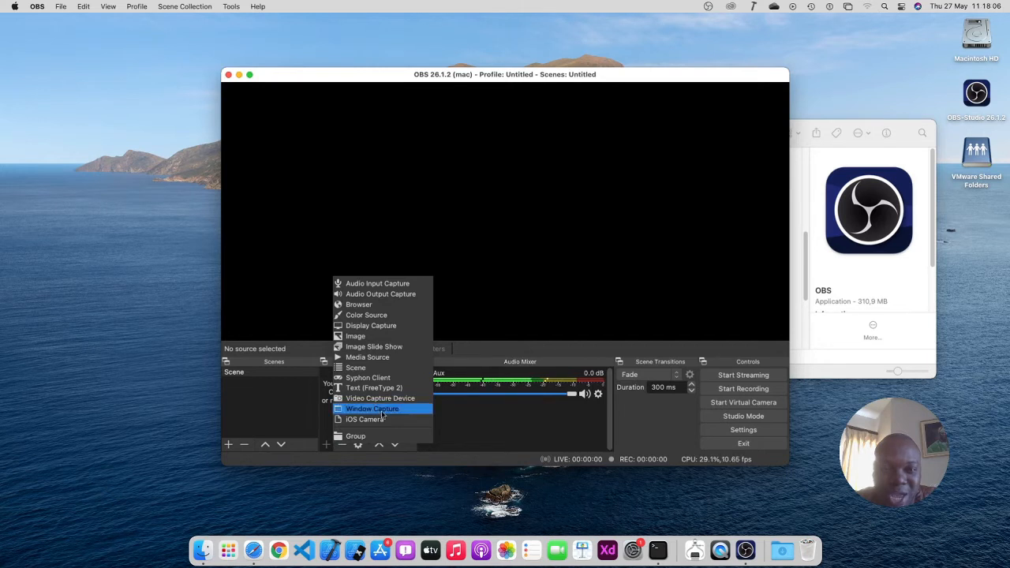
pyautogui.click(383, 412)
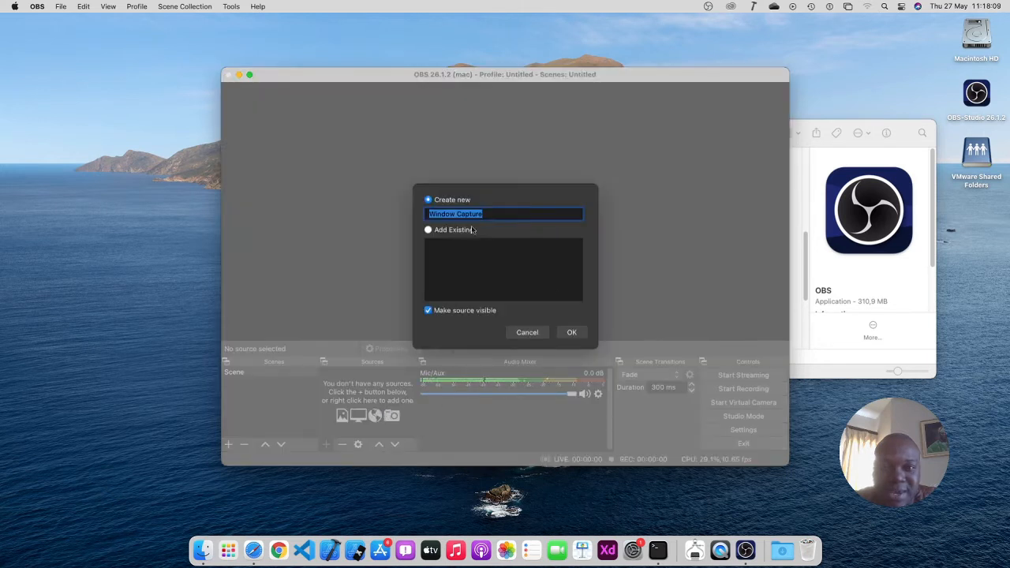
pyautogui.click(573, 332)
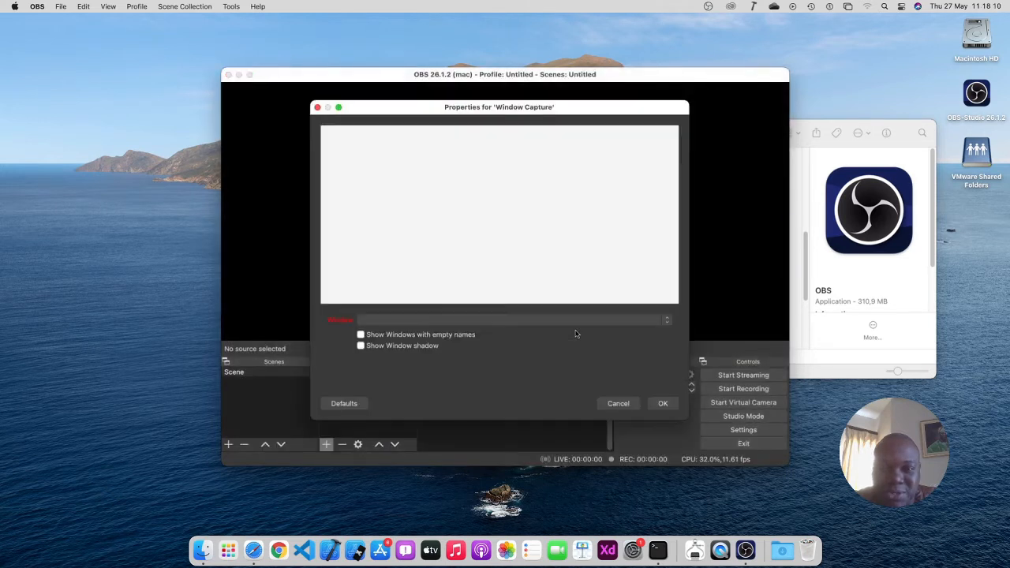
# Try the Menubar and properties windows as capture targets, then settle on [Dock] Desktop Picture - Catalina.heic
pyautogui.click(656, 320)
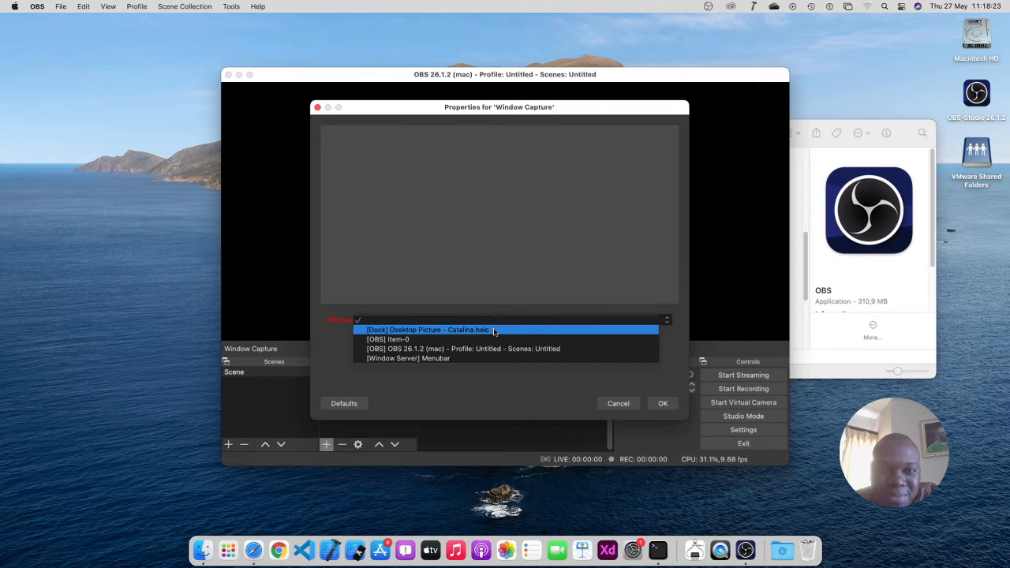
pyautogui.click(826, 147)
pyautogui.click(859, 132)
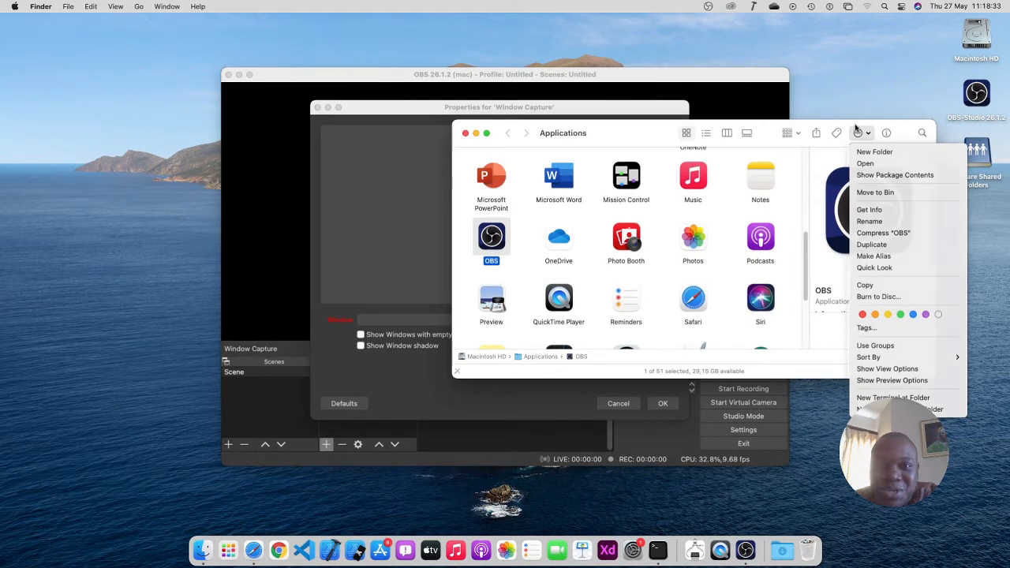
pyautogui.click(856, 129)
pyautogui.click(382, 393)
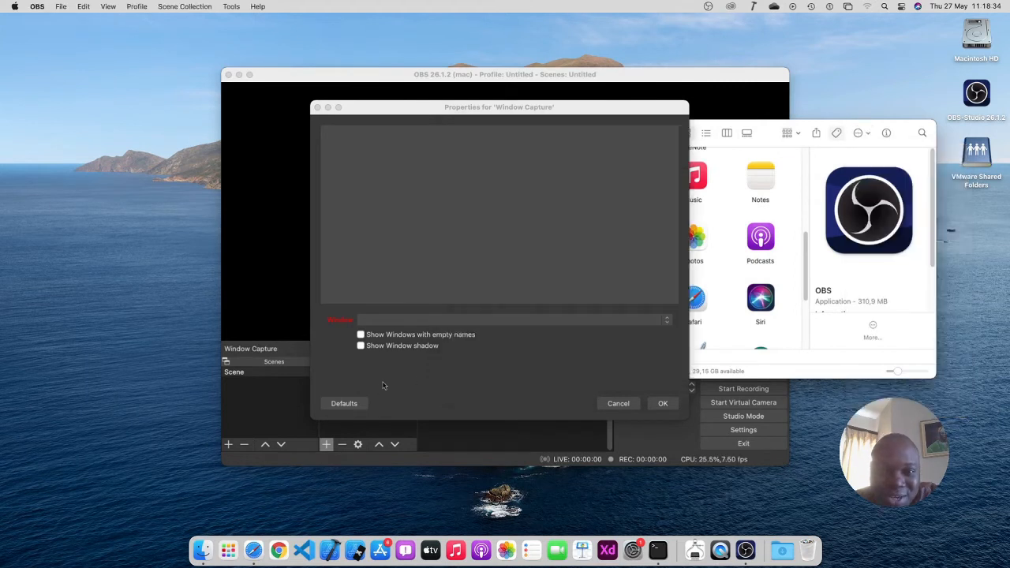
pyautogui.click(499, 321)
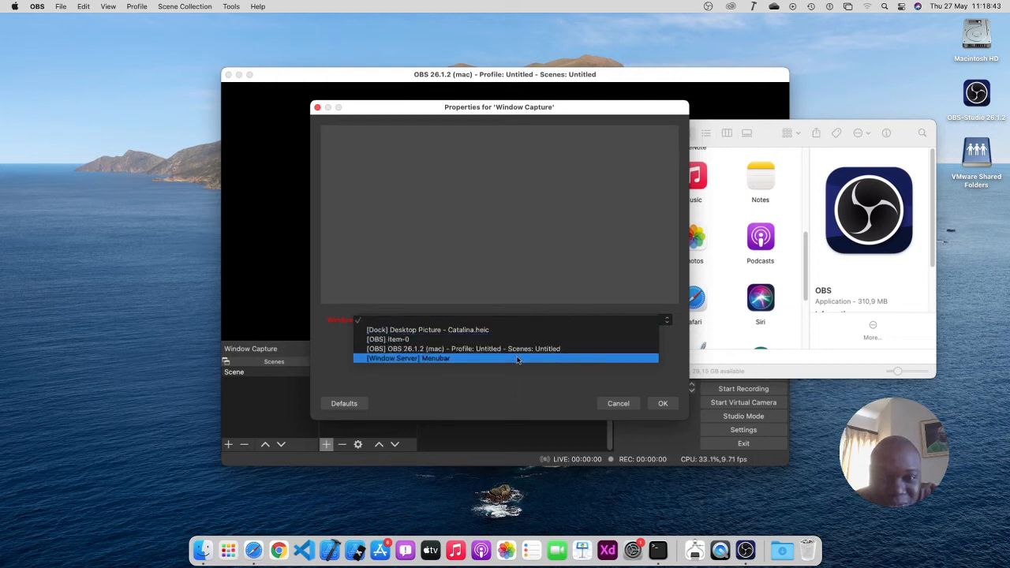
pyautogui.click(518, 360)
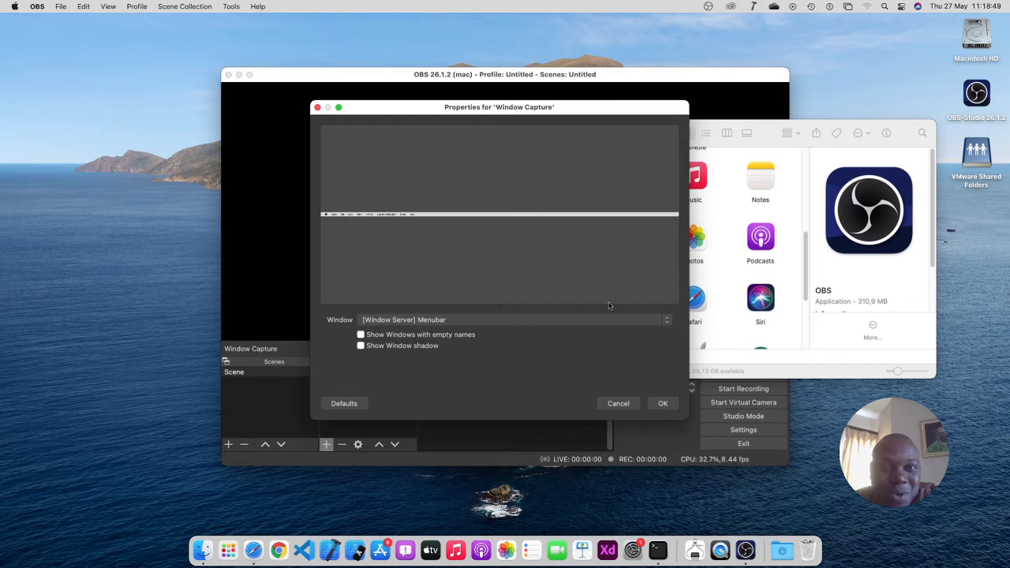
pyautogui.click(637, 320)
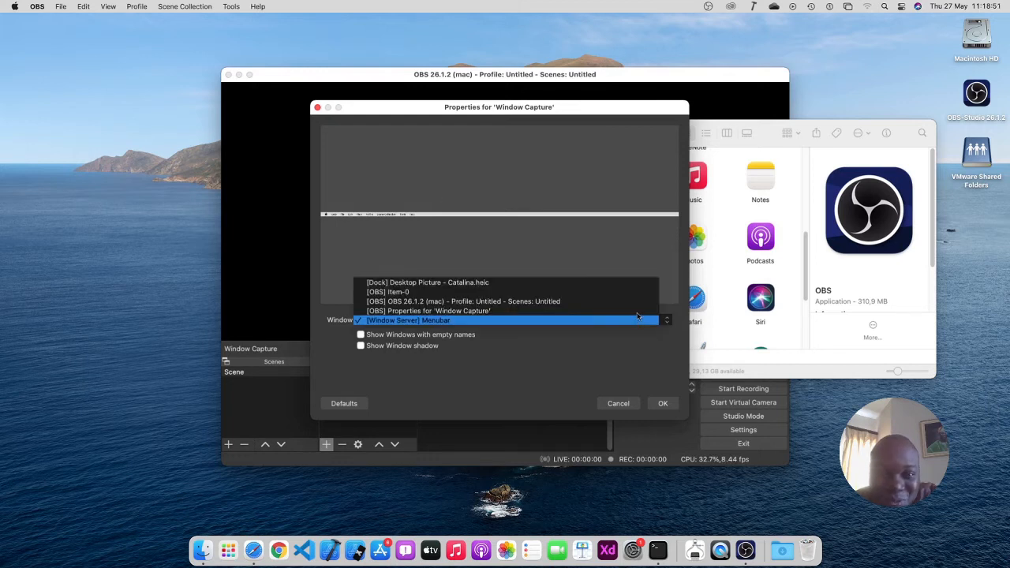
pyautogui.click(640, 311)
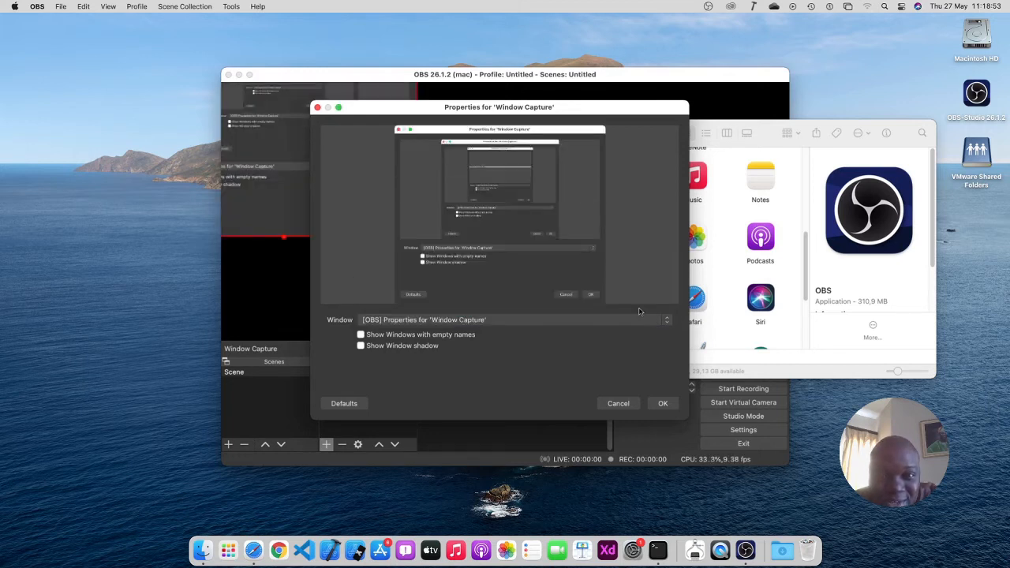
pyautogui.click(615, 320)
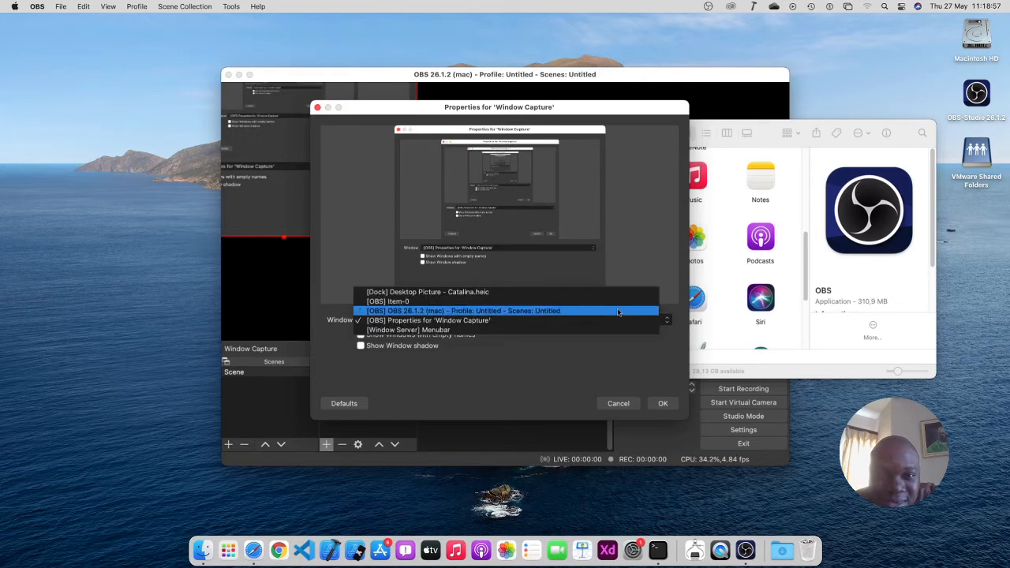
pyautogui.click(620, 297)
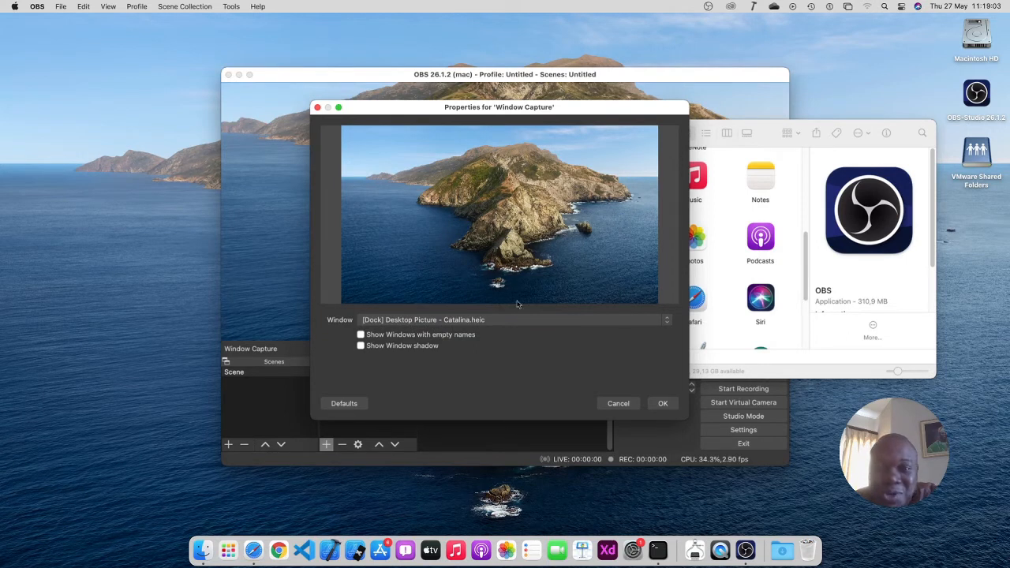
# Pick [OBS] Item-0 as the capture window, then cancel the Window Capture properties dialog
pyautogui.click(628, 321)
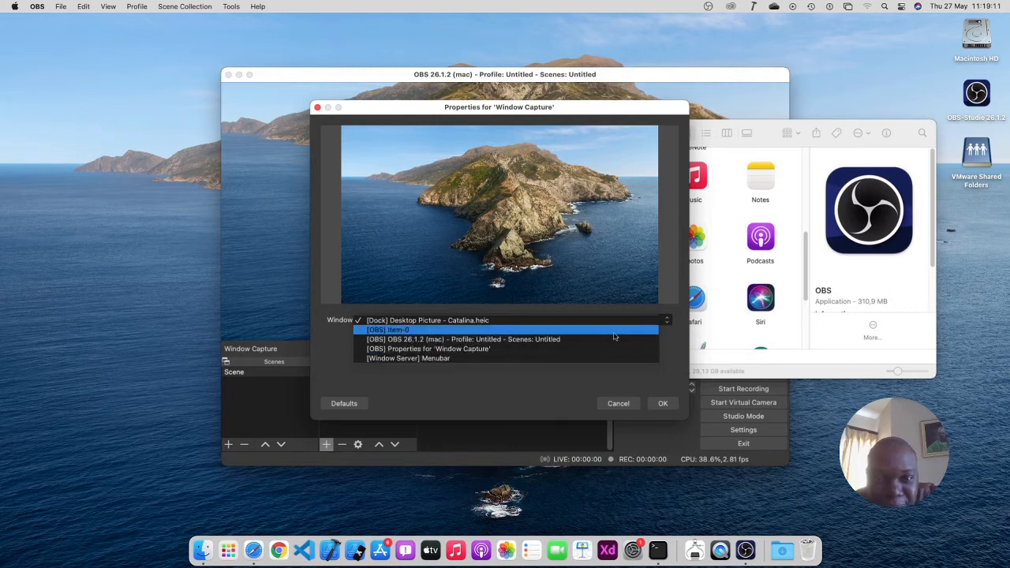
pyautogui.click(614, 335)
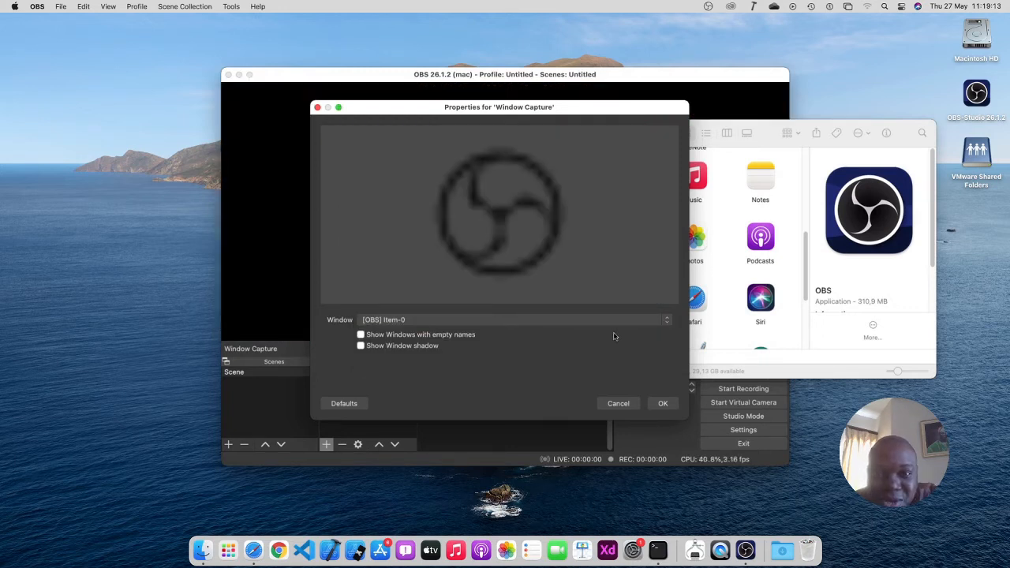
pyautogui.click(626, 323)
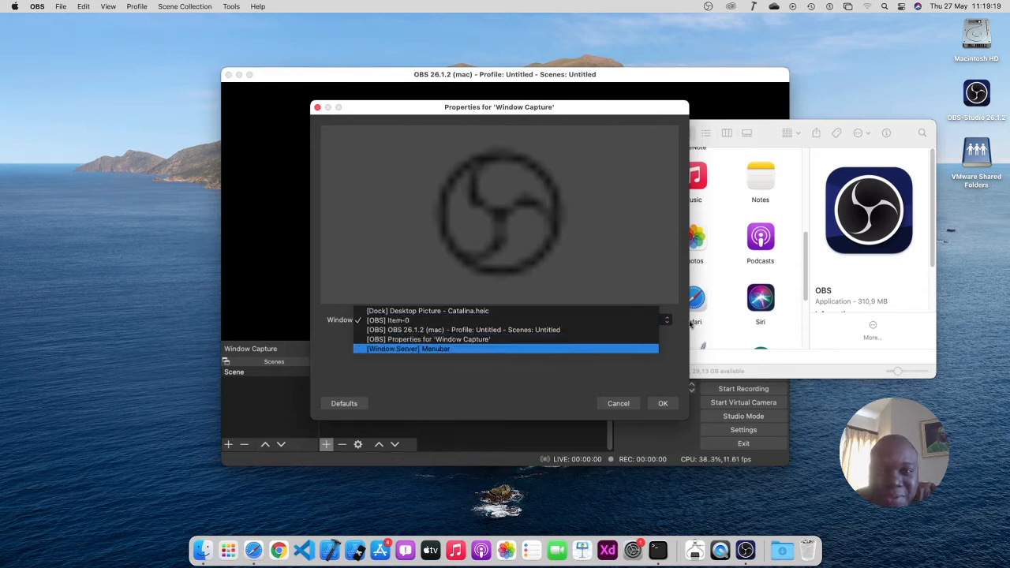
pyautogui.click(682, 349)
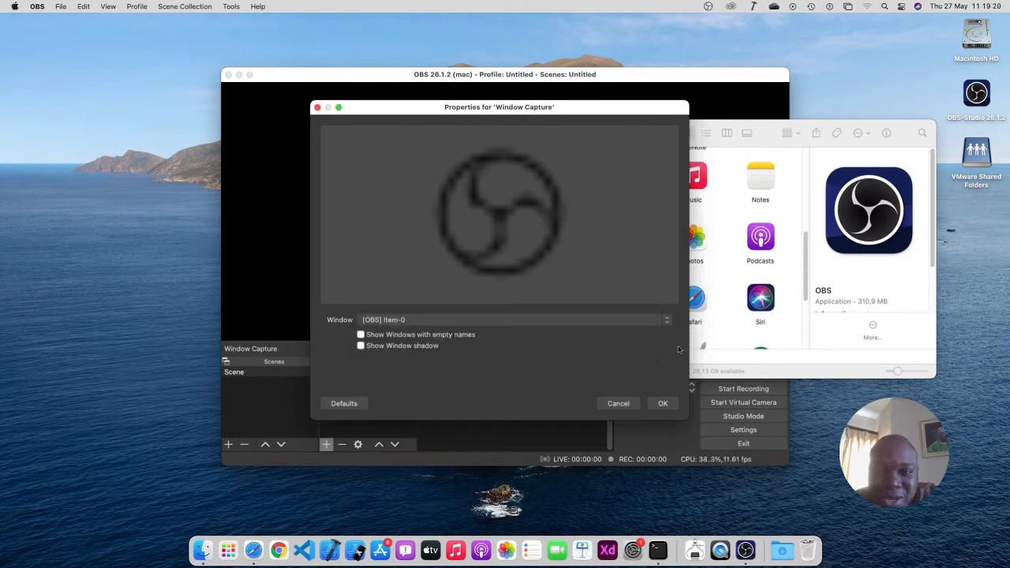
pyautogui.click(619, 403)
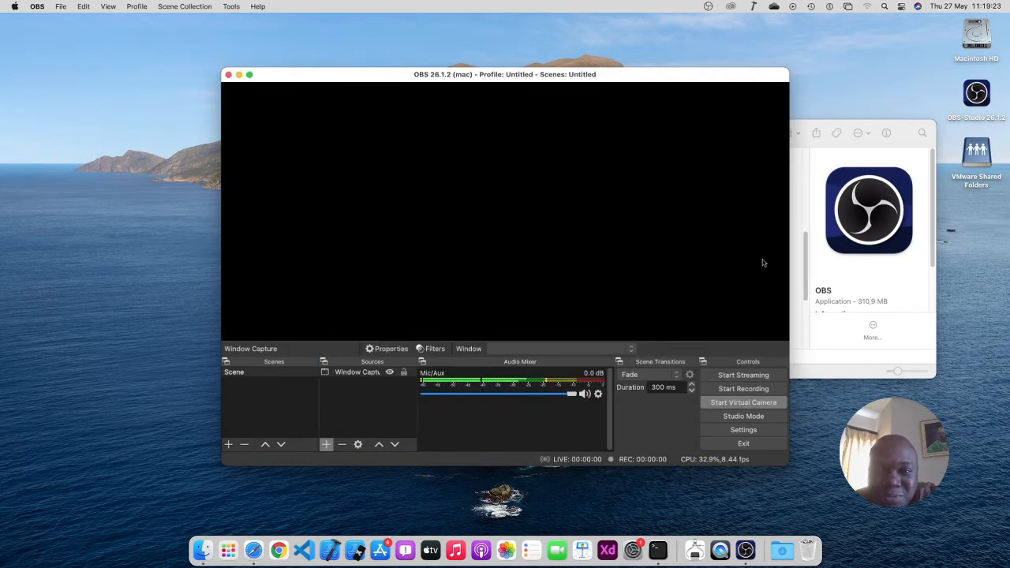
# Bring the Applications folder forward, select Microsoft PowerPoint and launch it
pyautogui.click(835, 131)
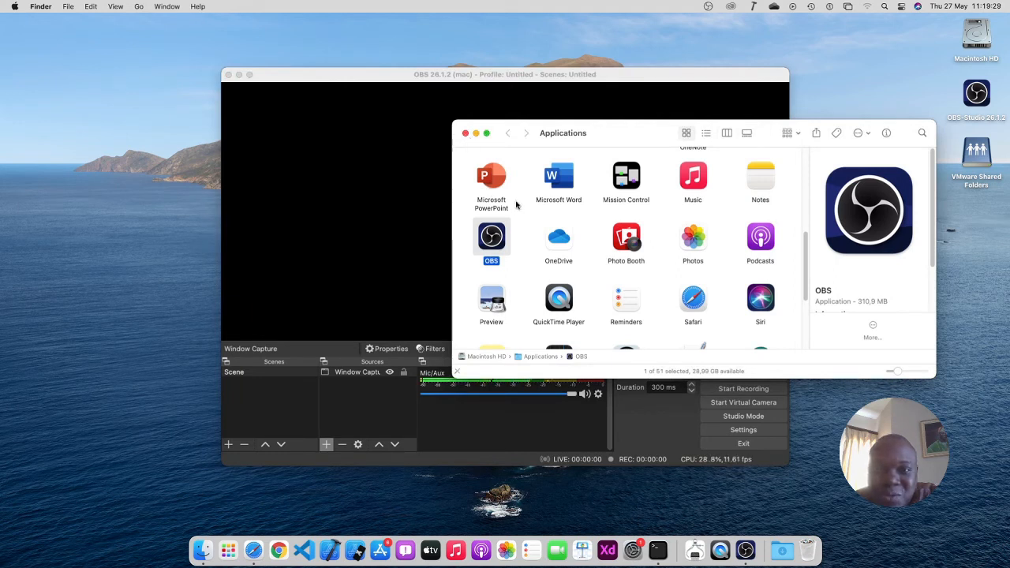
pyautogui.click(567, 188)
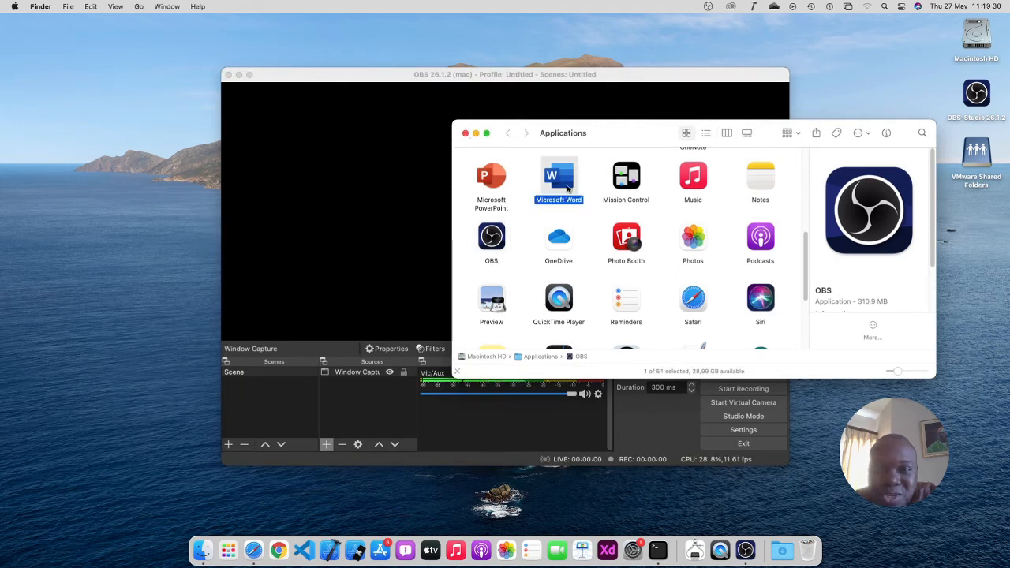
pyautogui.click(499, 189)
pyautogui.doubleClick(500, 190)
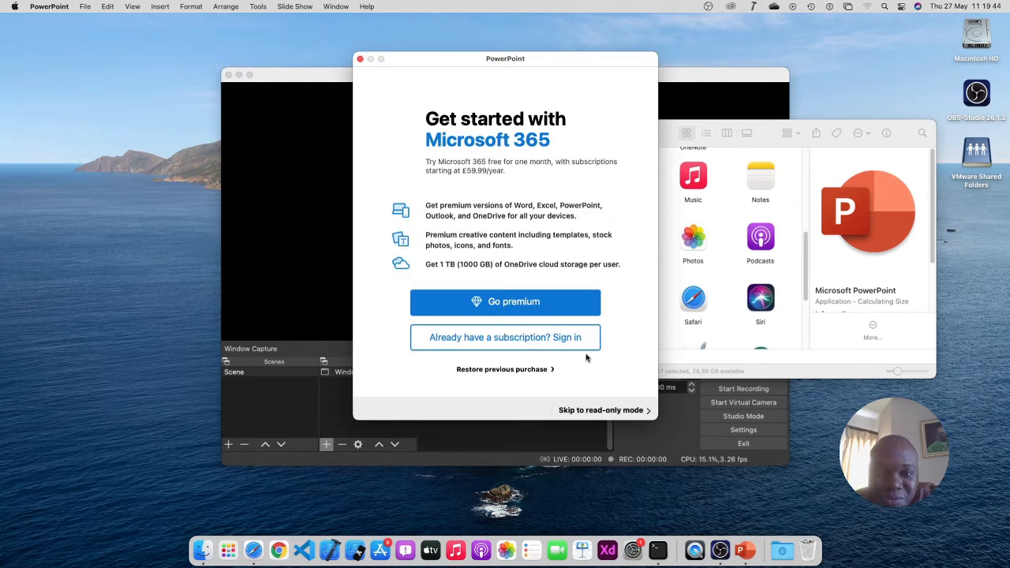
# Complete PowerPoint's first-run setup in read-only mode, choosing not to send optional data
pyautogui.click(618, 413)
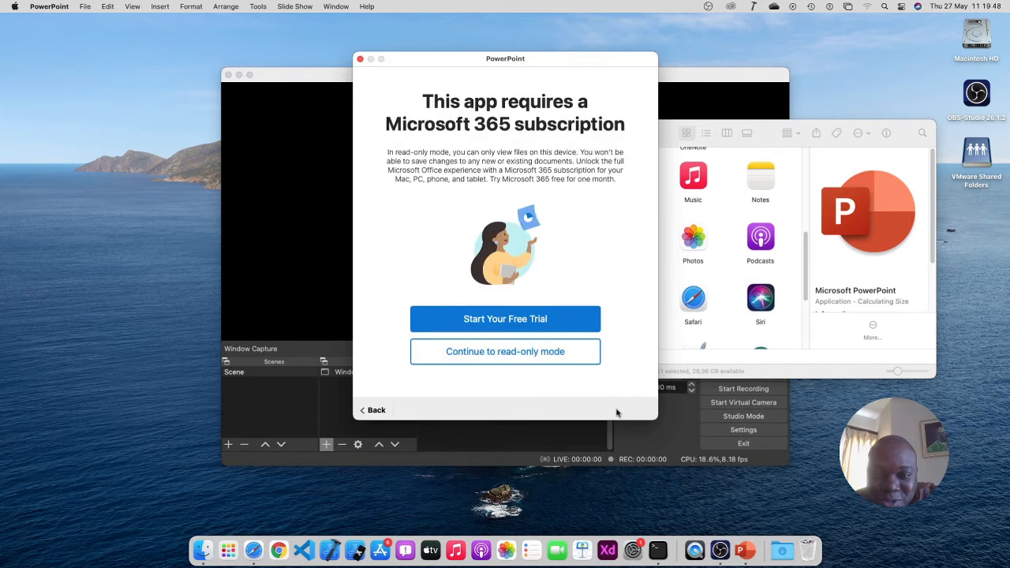
pyautogui.click(522, 360)
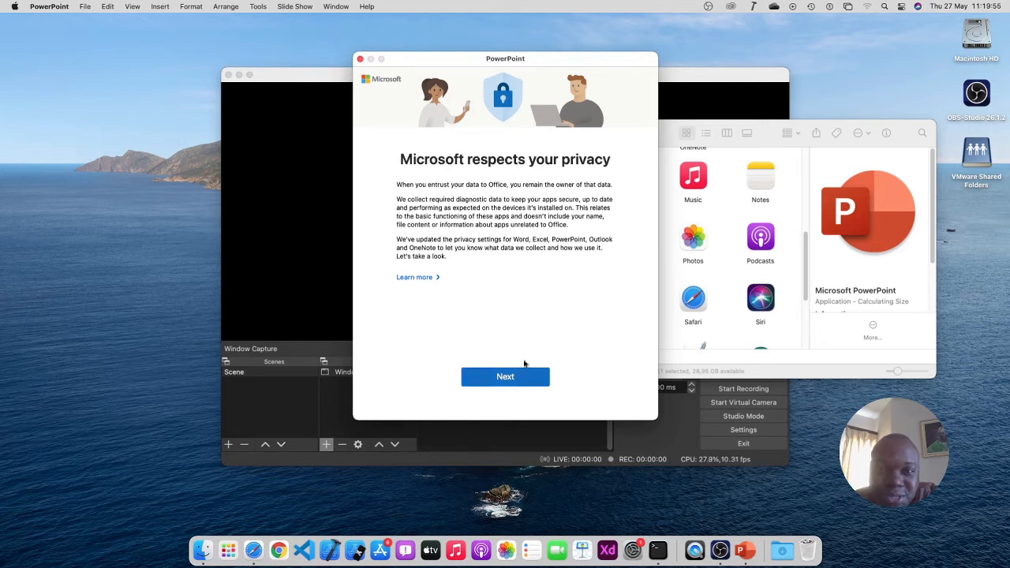
pyautogui.click(501, 378)
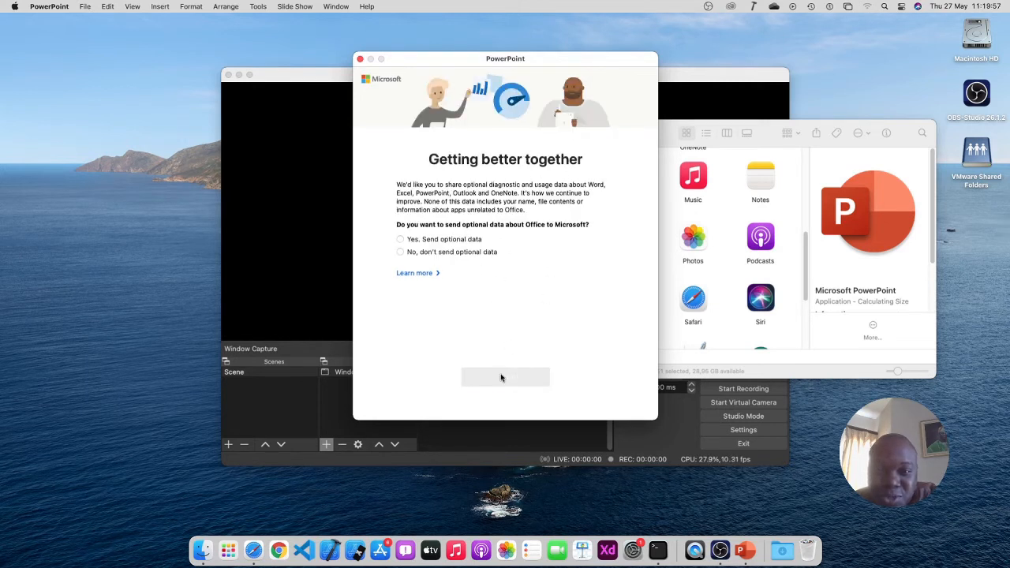
pyautogui.click(430, 254)
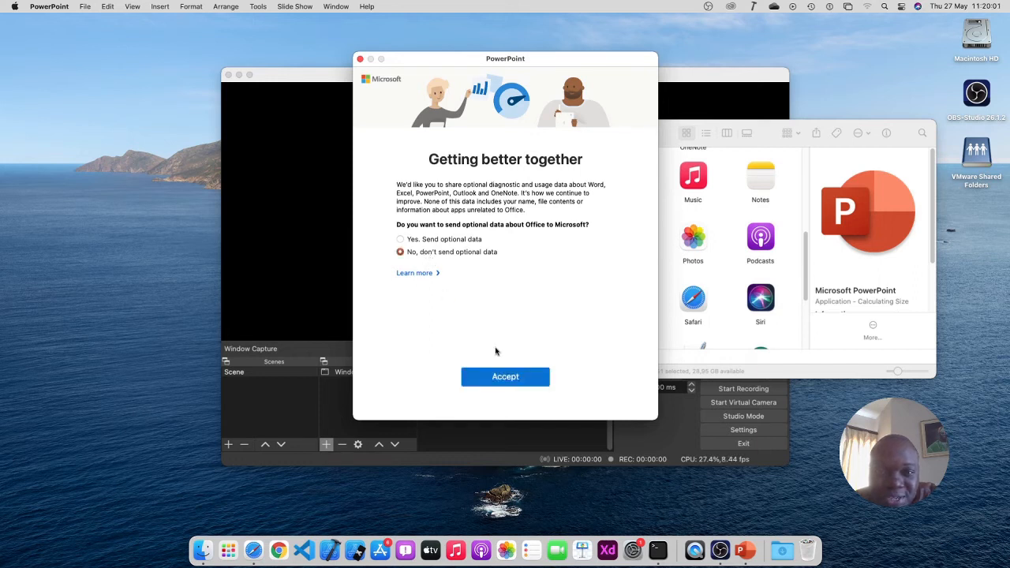
pyautogui.click(521, 381)
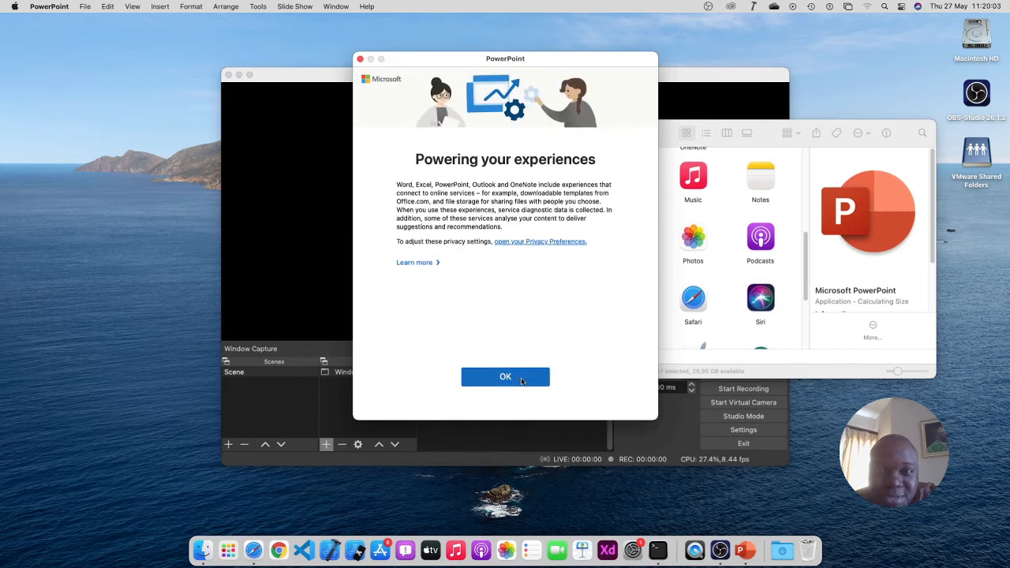
pyautogui.click(521, 381)
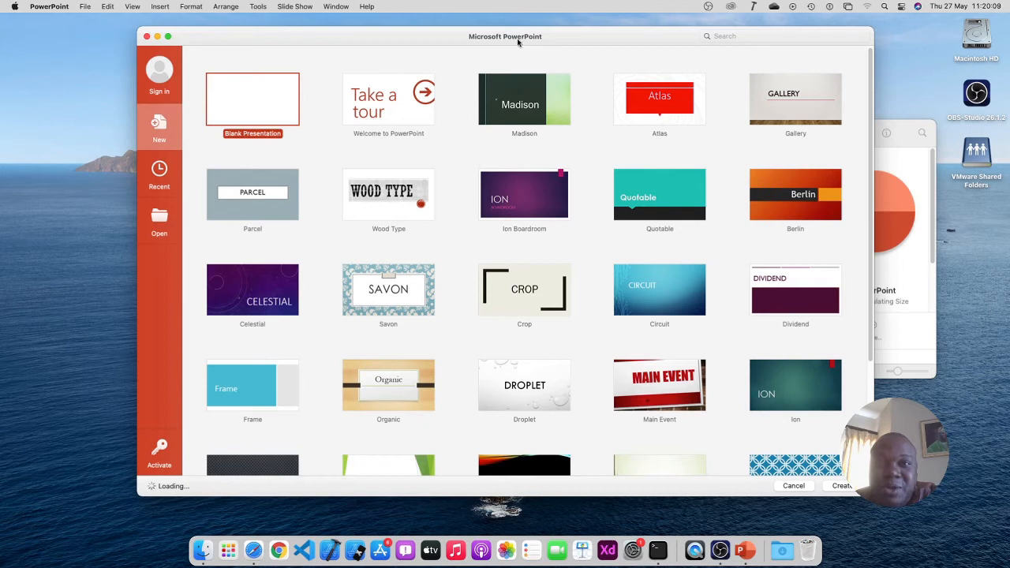
# Shift the template gallery left, close the Applications folder window, and bring OBS forward
pyautogui.moveTo(517, 38); pyautogui.dragTo(411, 37)
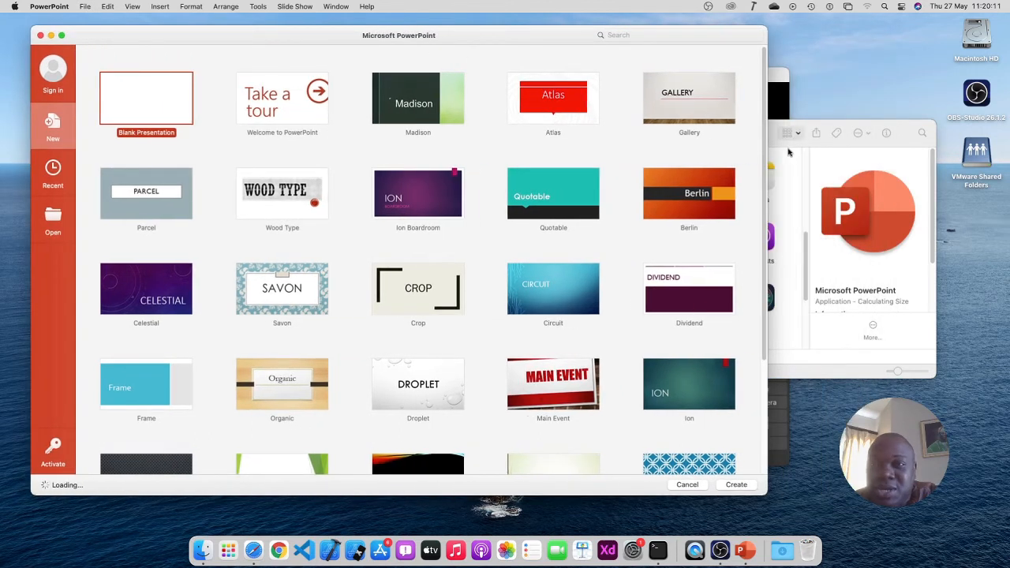
pyautogui.click(816, 127)
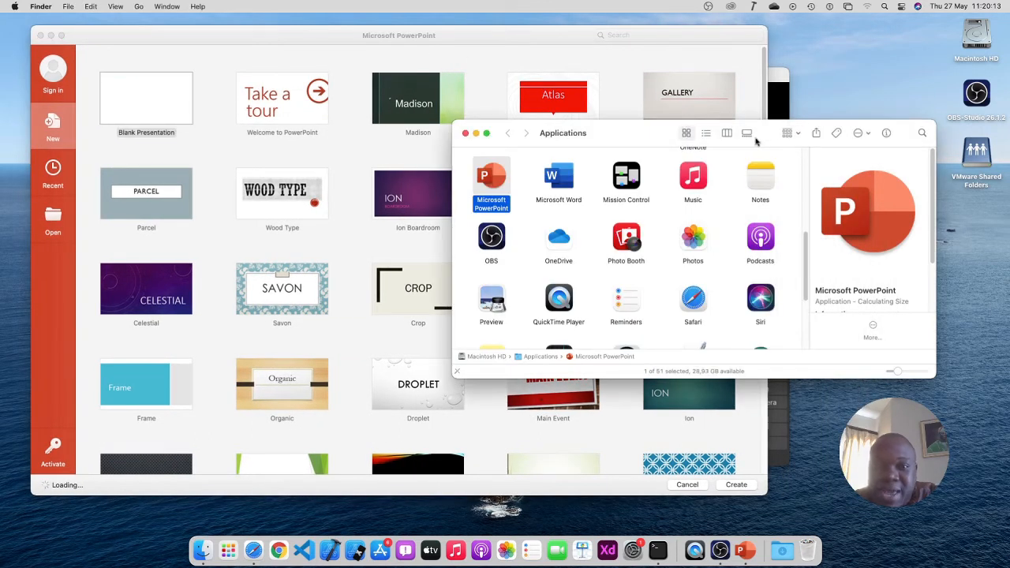
pyautogui.click(467, 134)
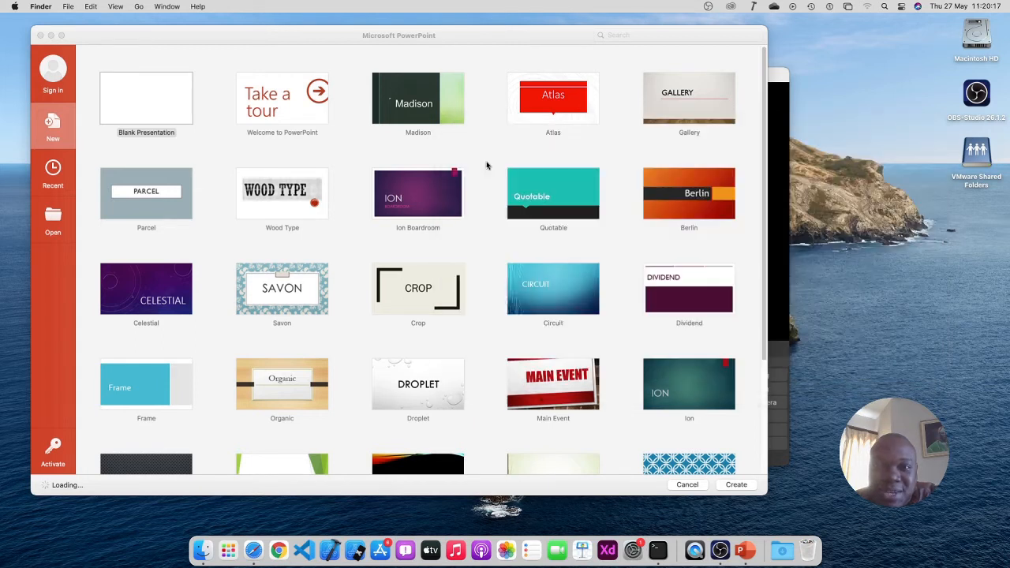
pyautogui.click(776, 188)
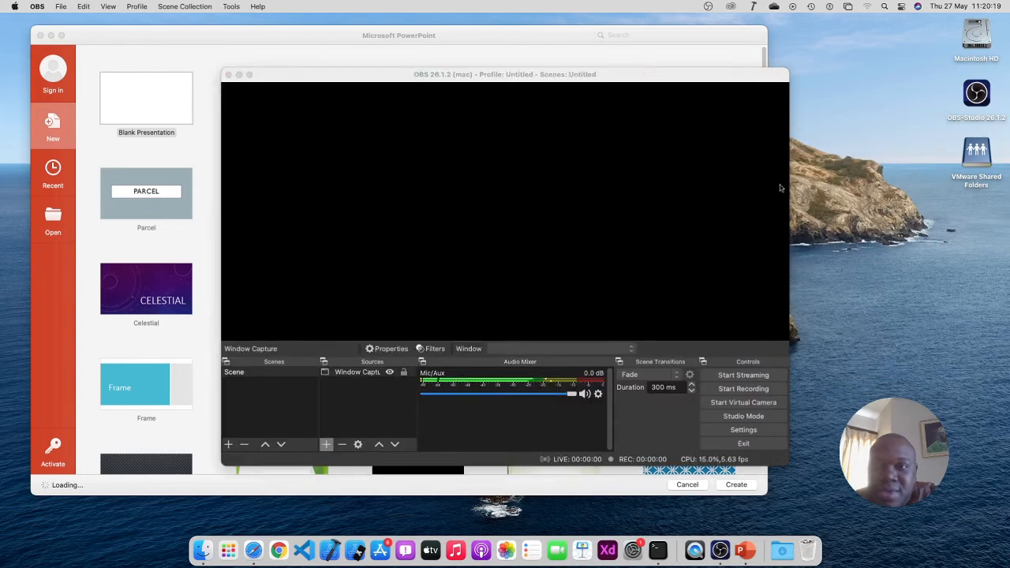
pyautogui.click(363, 376)
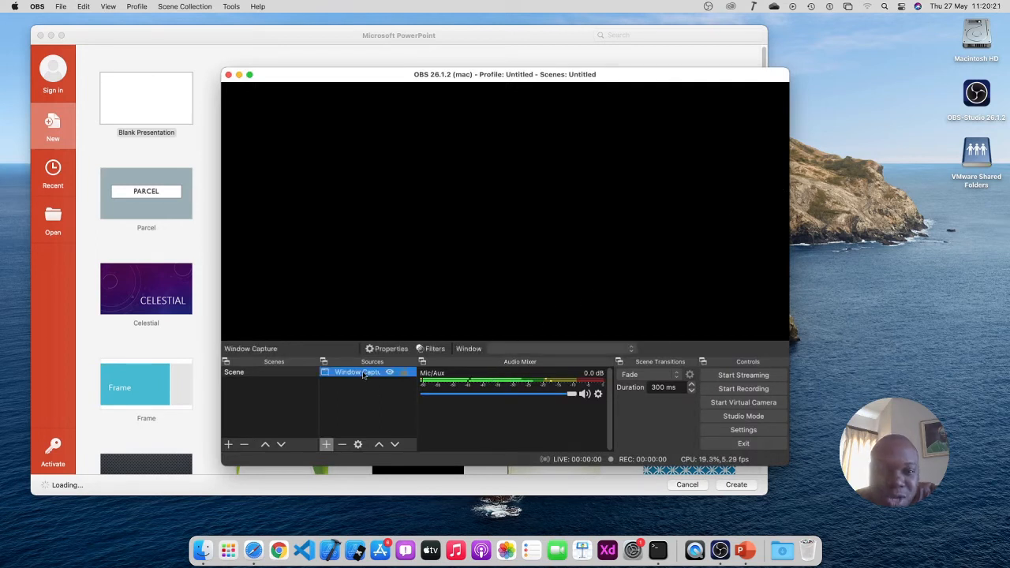
pyautogui.click(358, 445)
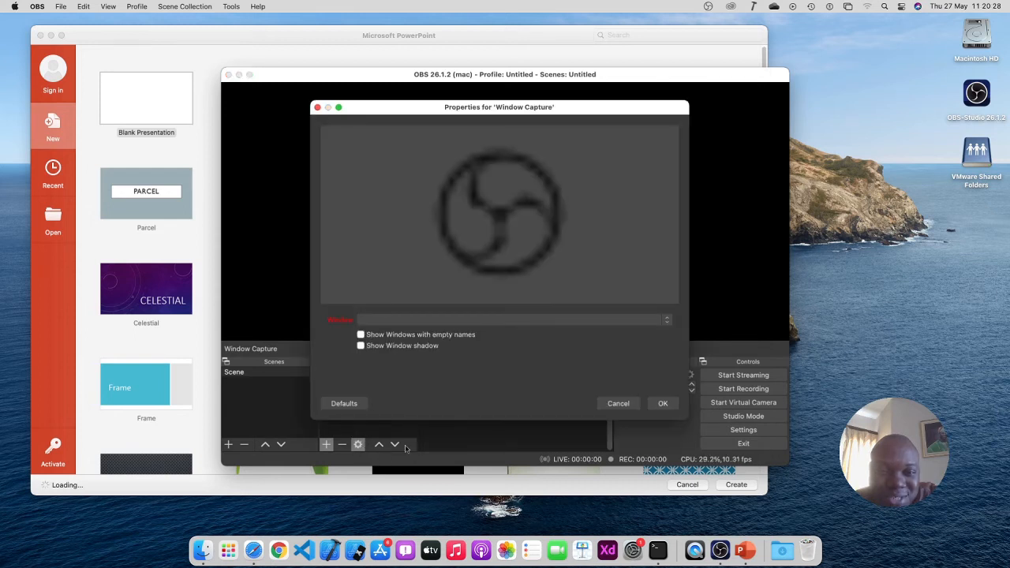
pyautogui.click(595, 321)
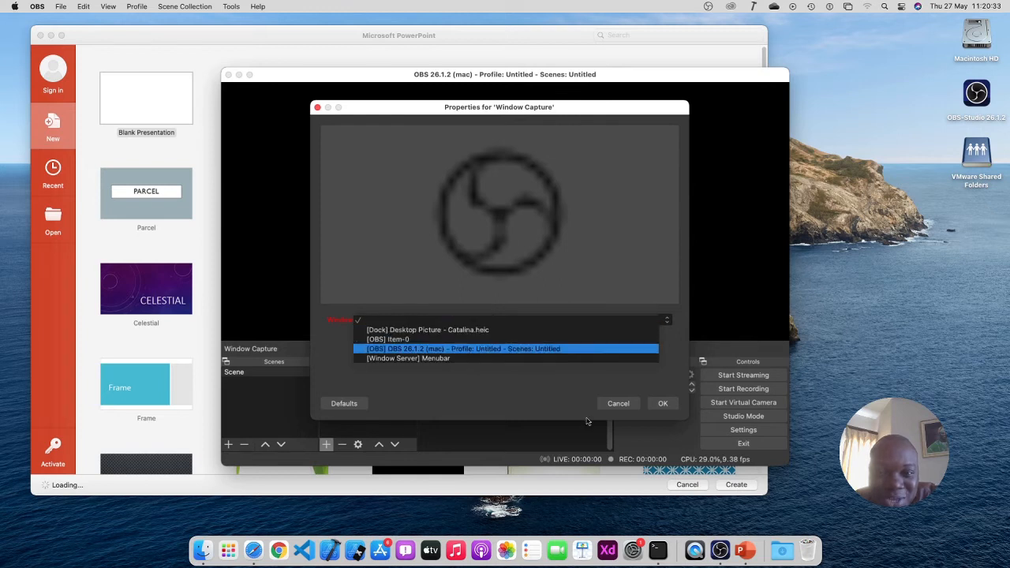
pyautogui.click(630, 409)
pyautogui.click(629, 409)
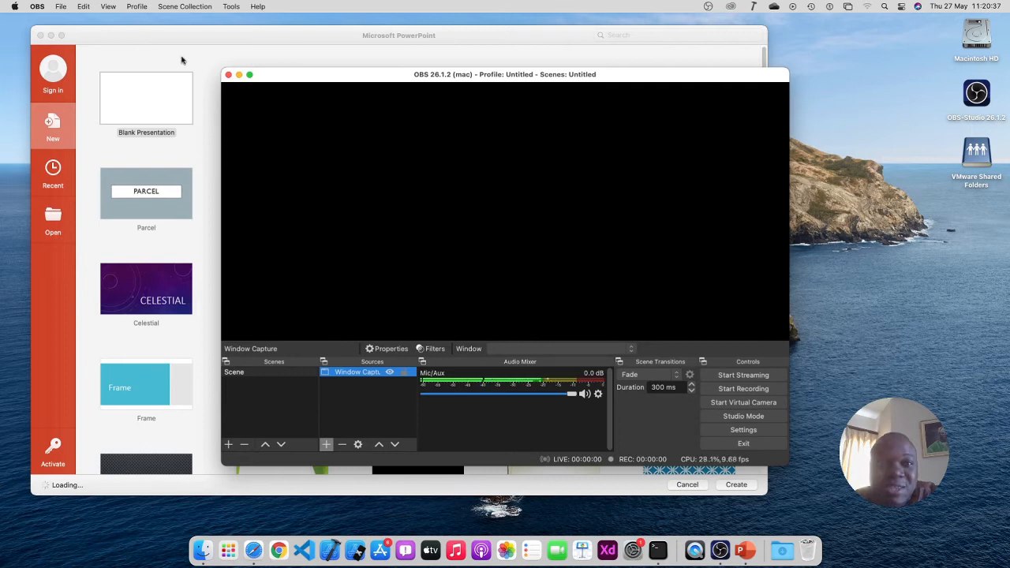
pyautogui.click(60, 8)
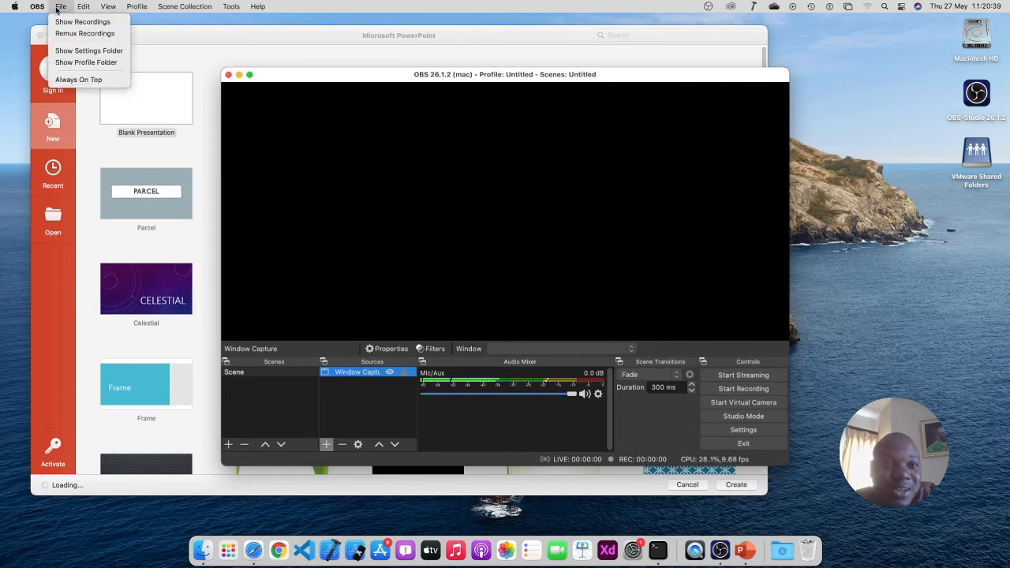
pyautogui.moveTo(37, 7)
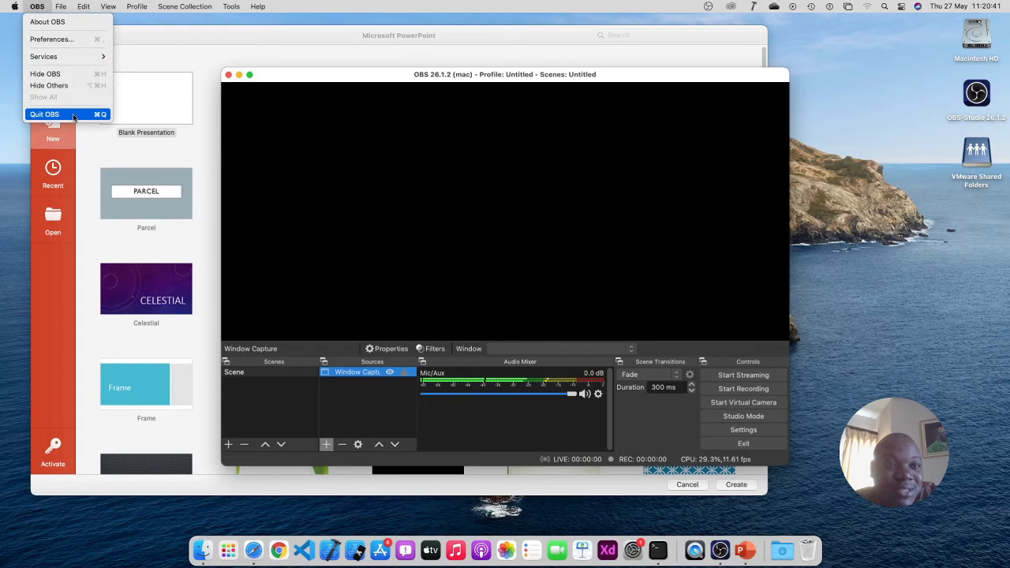
# Quit OBS, relaunch it from the Dock, and select the Window Capture source
pyautogui.click(73, 116)
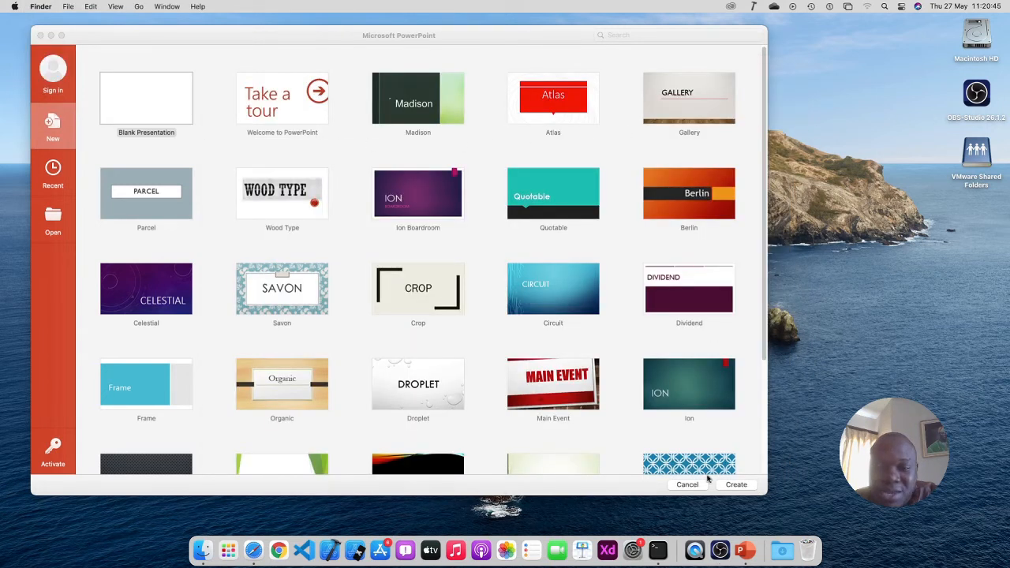
pyautogui.click(721, 546)
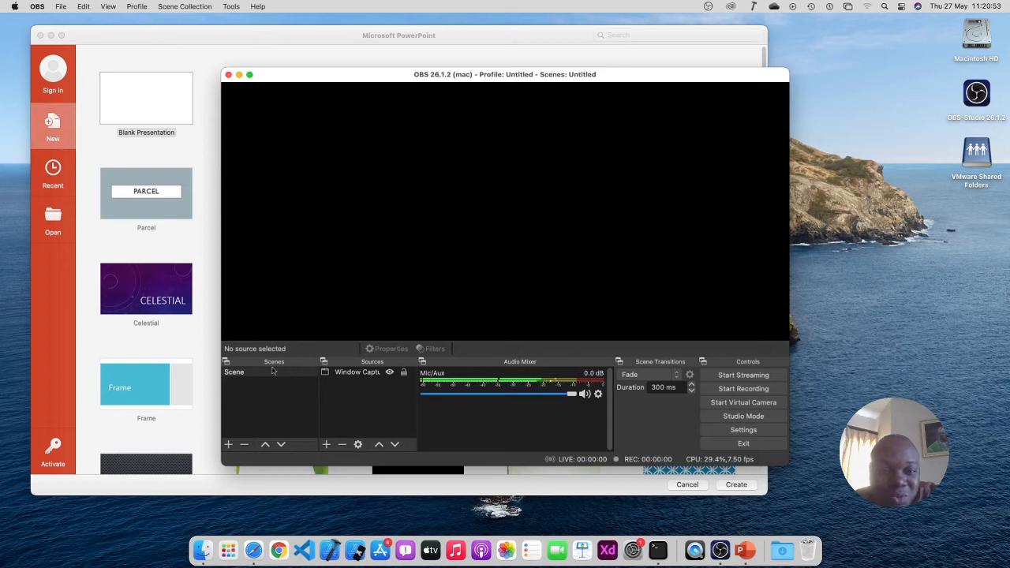
pyautogui.click(336, 374)
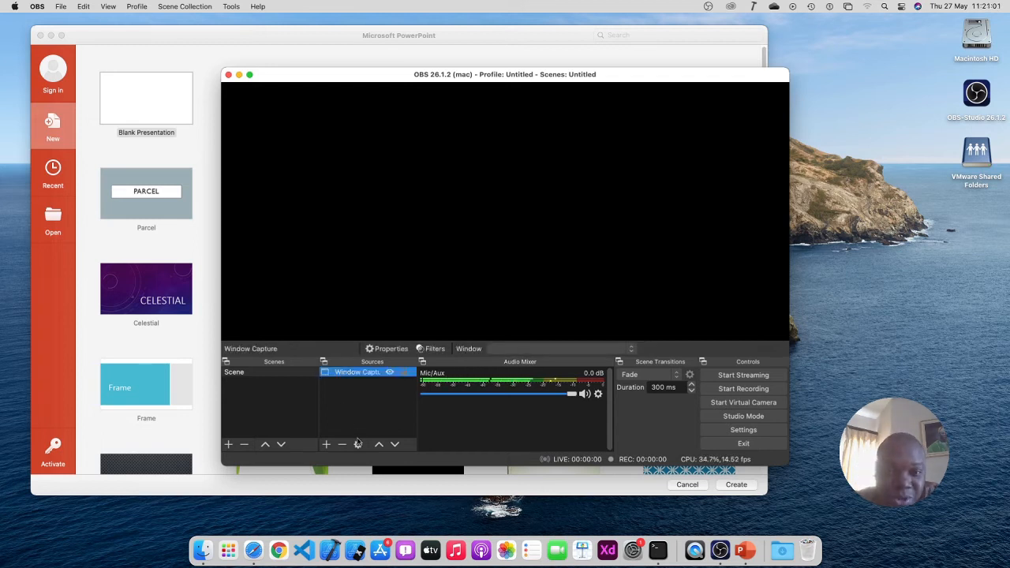
# In the Window Capture properties, turn off the window shadow and pick [Microsoft PowerPoint] as the window
pyautogui.click(359, 445)
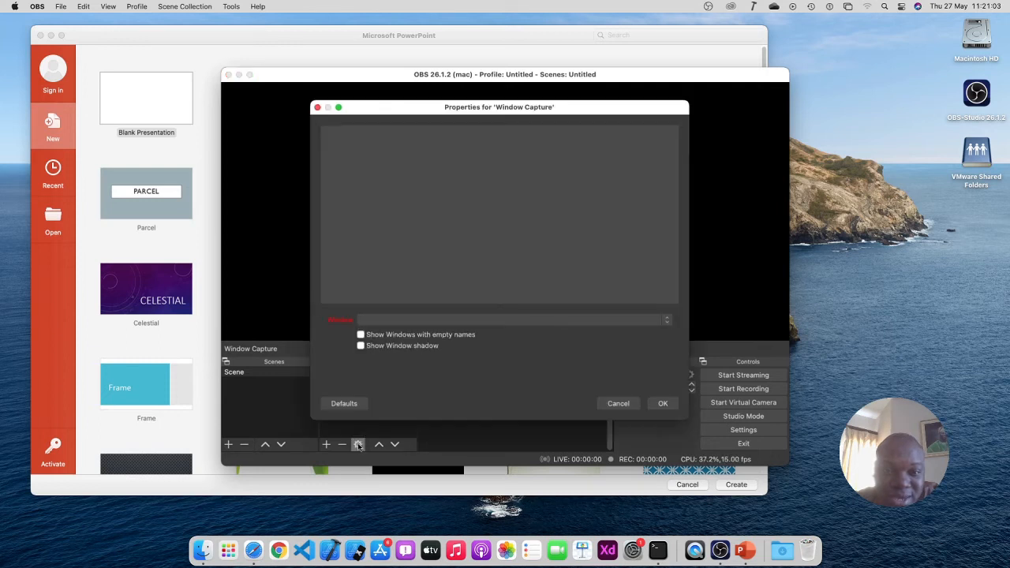
pyautogui.click(518, 323)
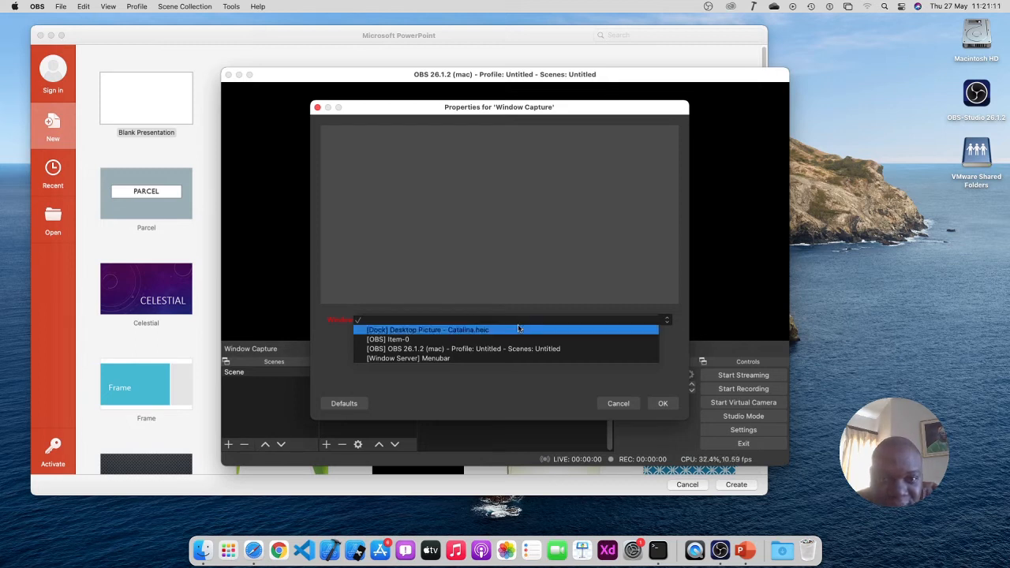
pyautogui.click(528, 360)
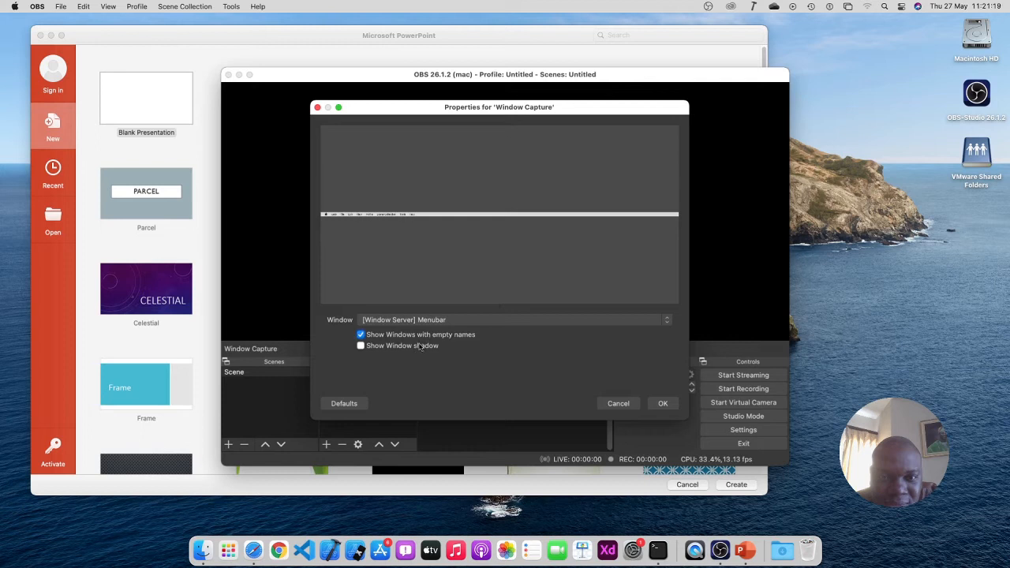
pyautogui.click(490, 322)
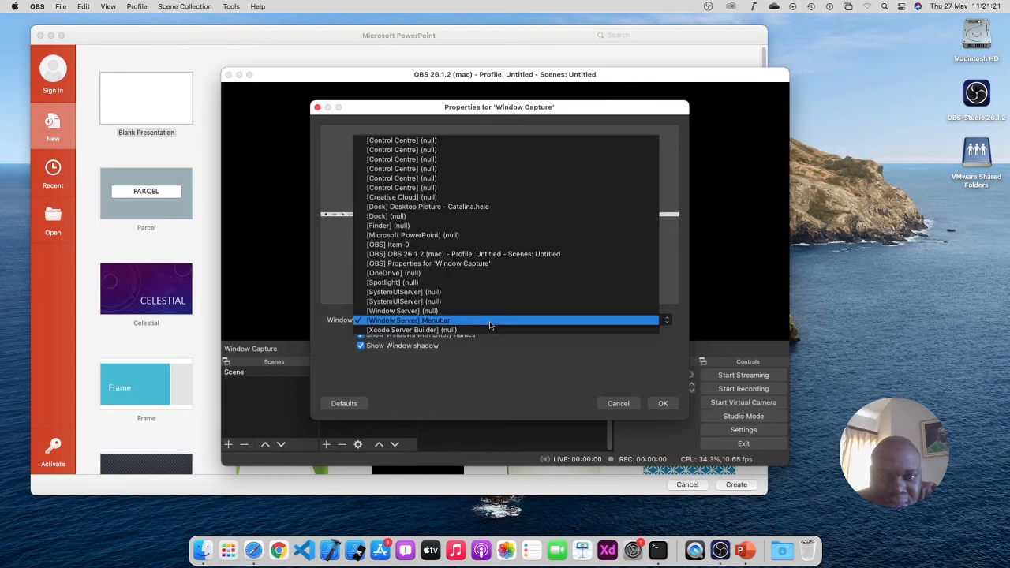
pyautogui.click(495, 351)
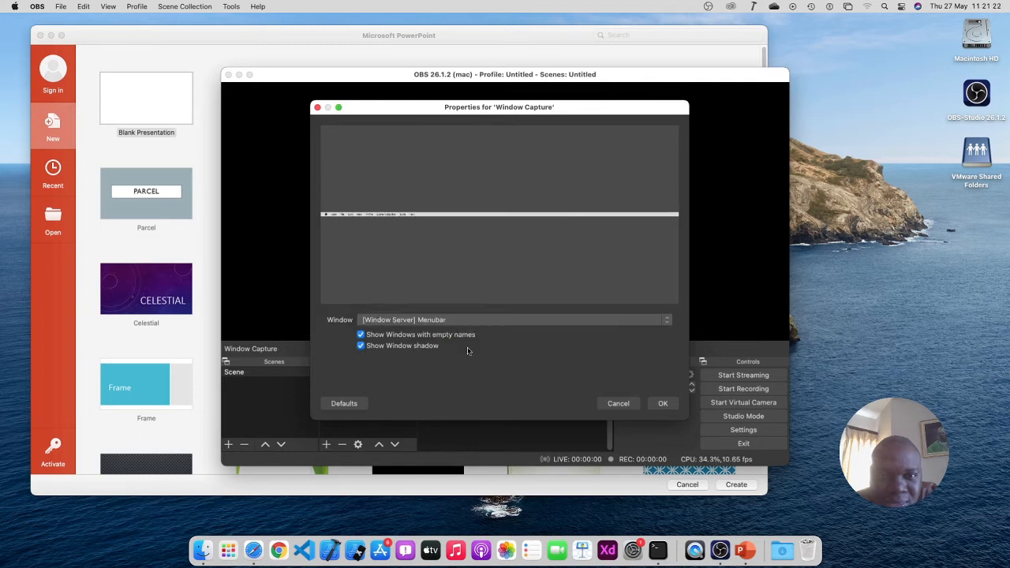
pyautogui.click(407, 346)
pyautogui.click(450, 321)
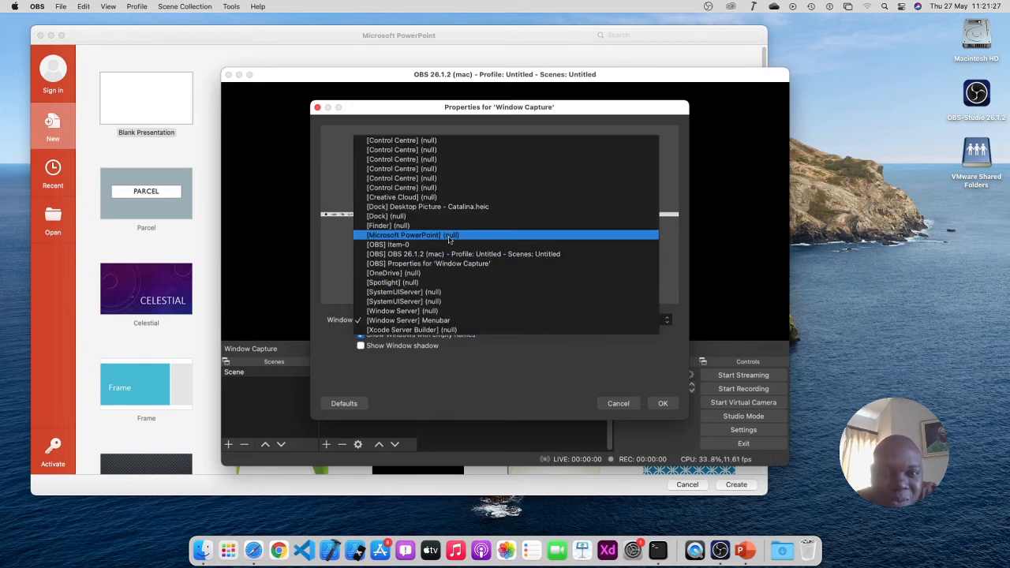
pyautogui.click(434, 382)
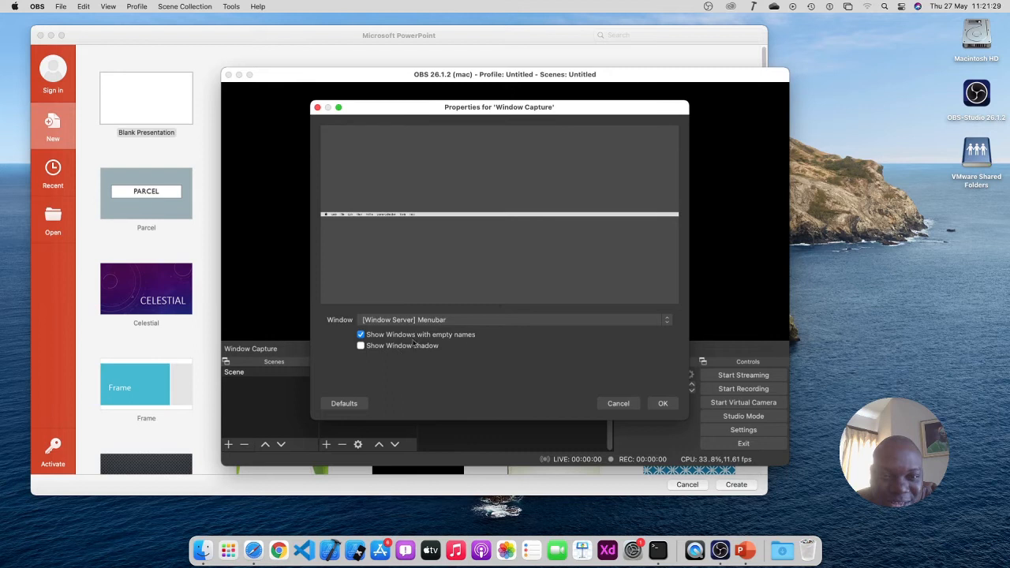
pyautogui.click(479, 320)
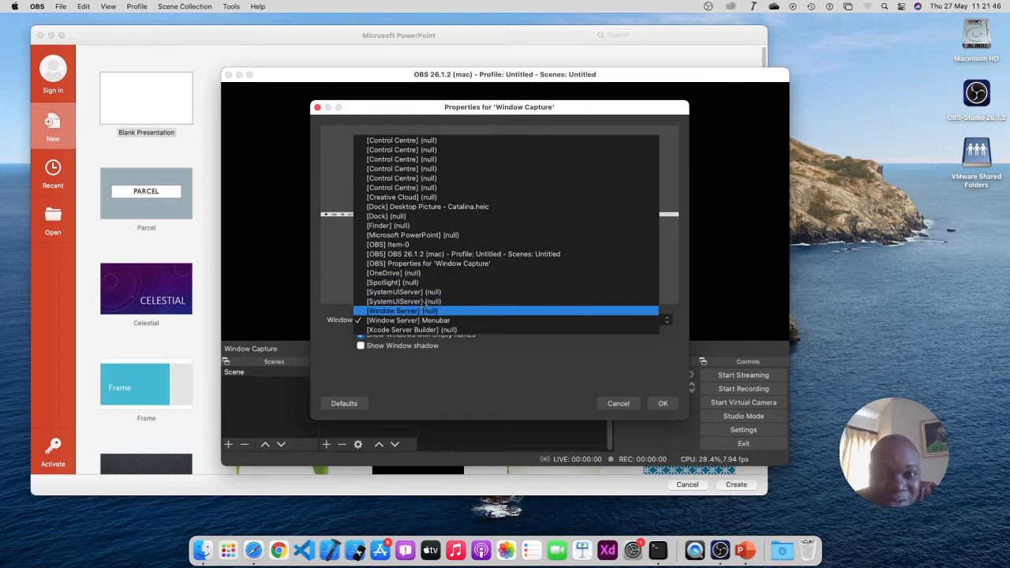
pyautogui.click(444, 235)
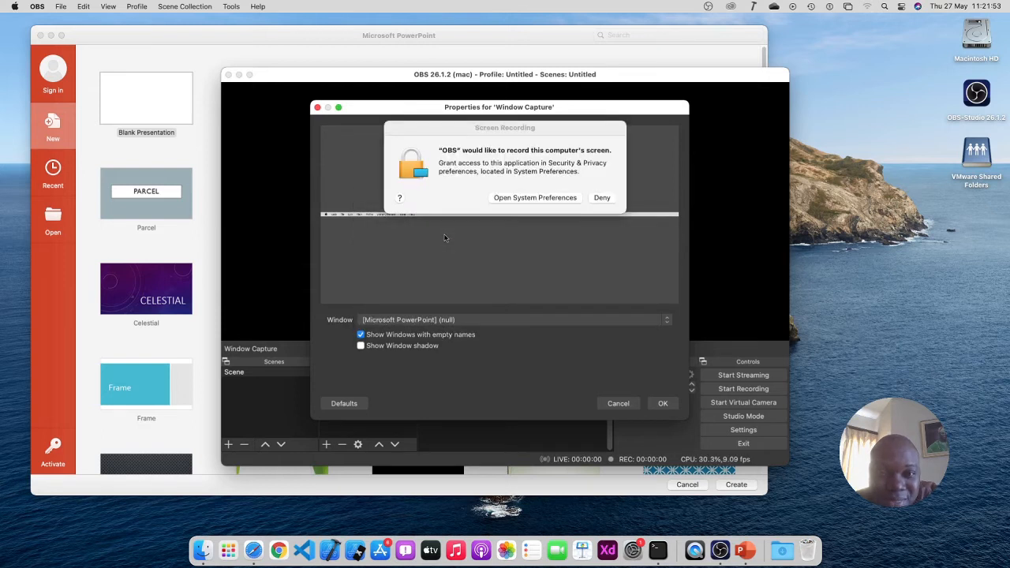
# Open Security & Privacy from the prompt and unlock it with the administrator username and password
pyautogui.click(558, 200)
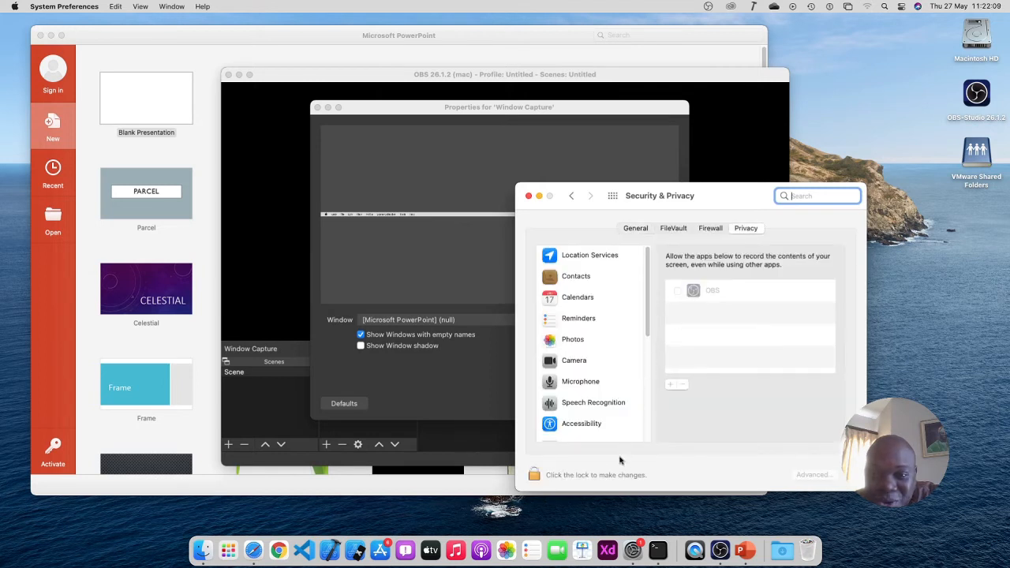
pyautogui.click(535, 475)
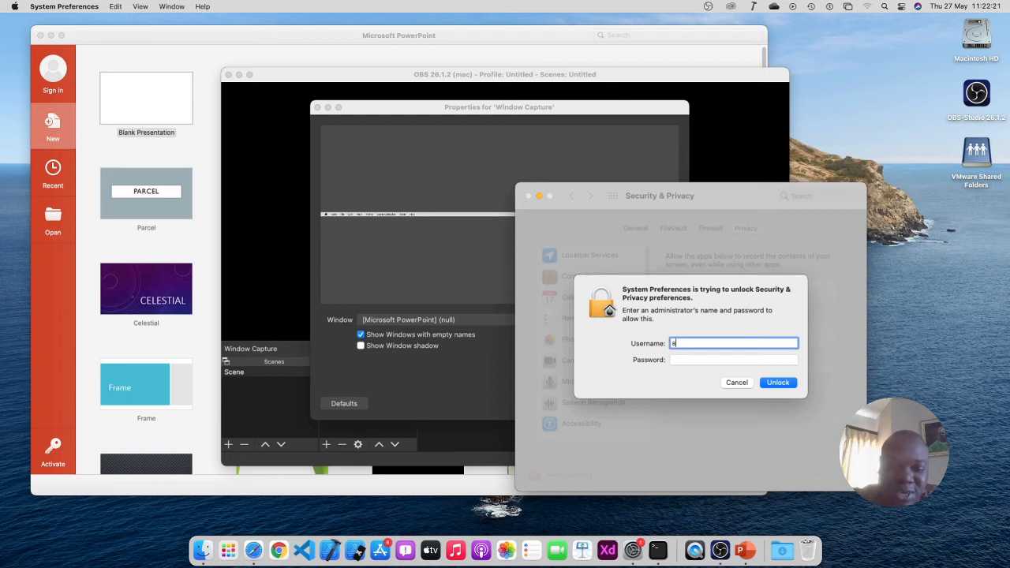
pyautogui.write('dmini')
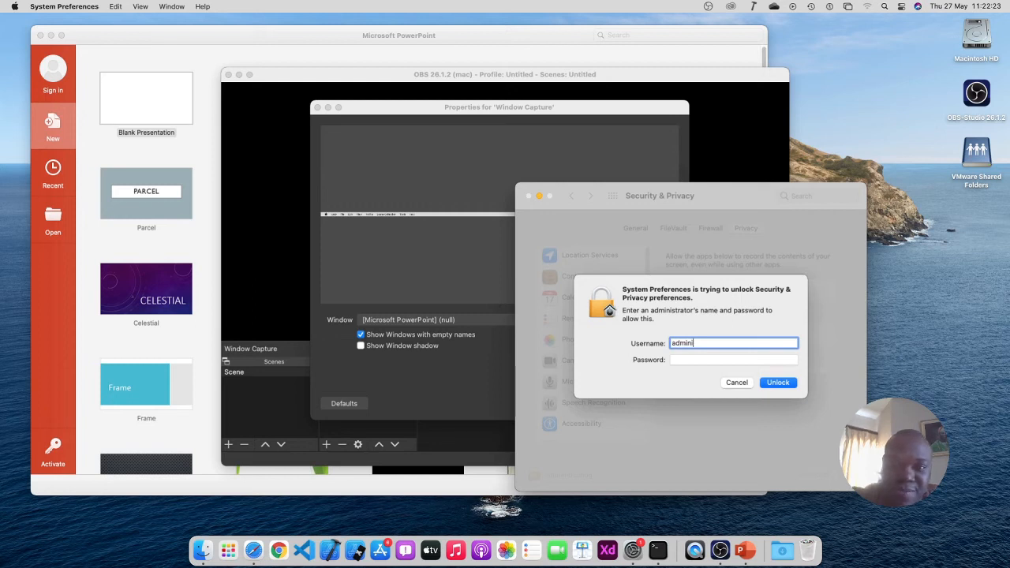
pyautogui.write('strator')
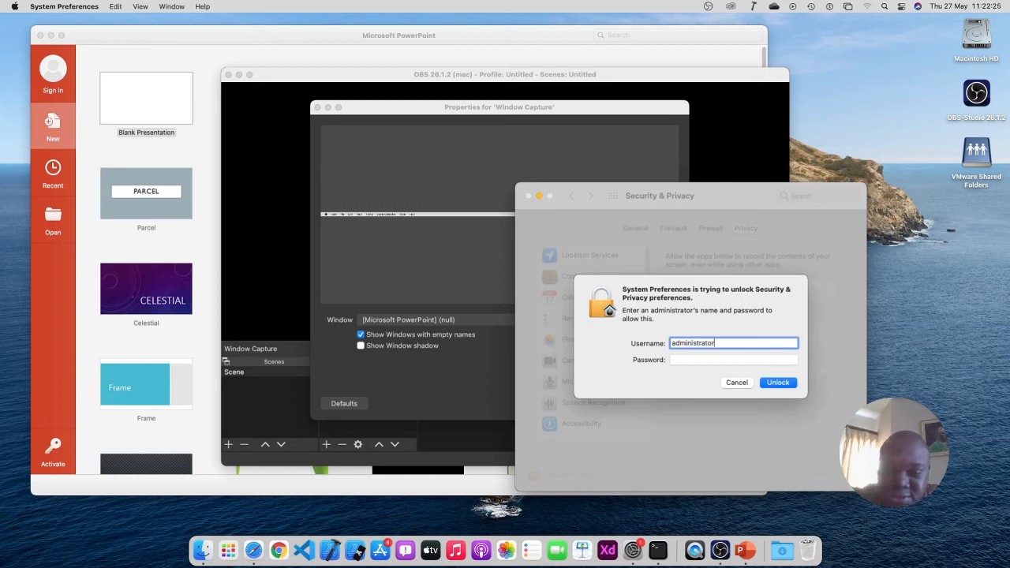
pyautogui.press('Tab')
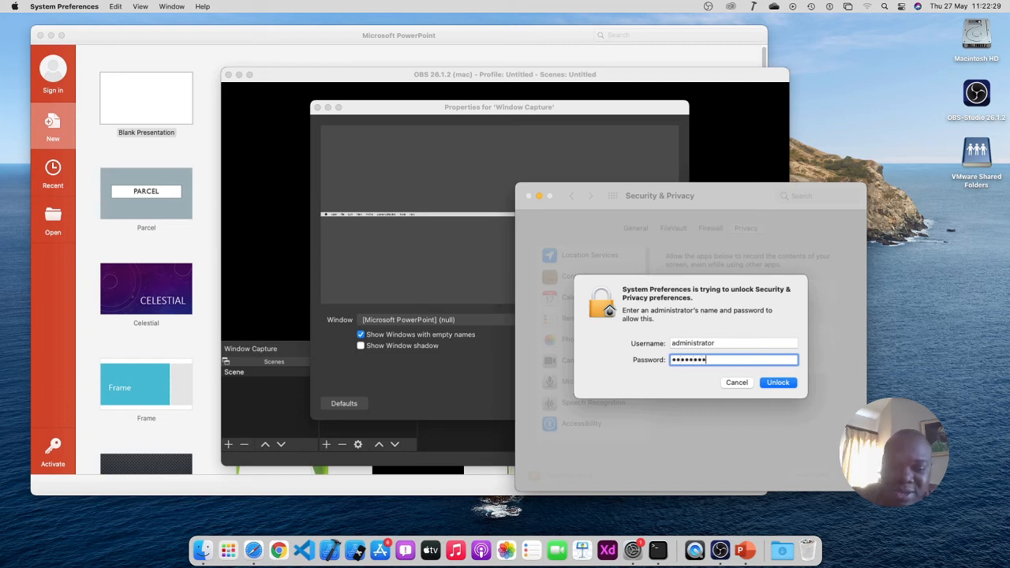
pyautogui.press('Return')
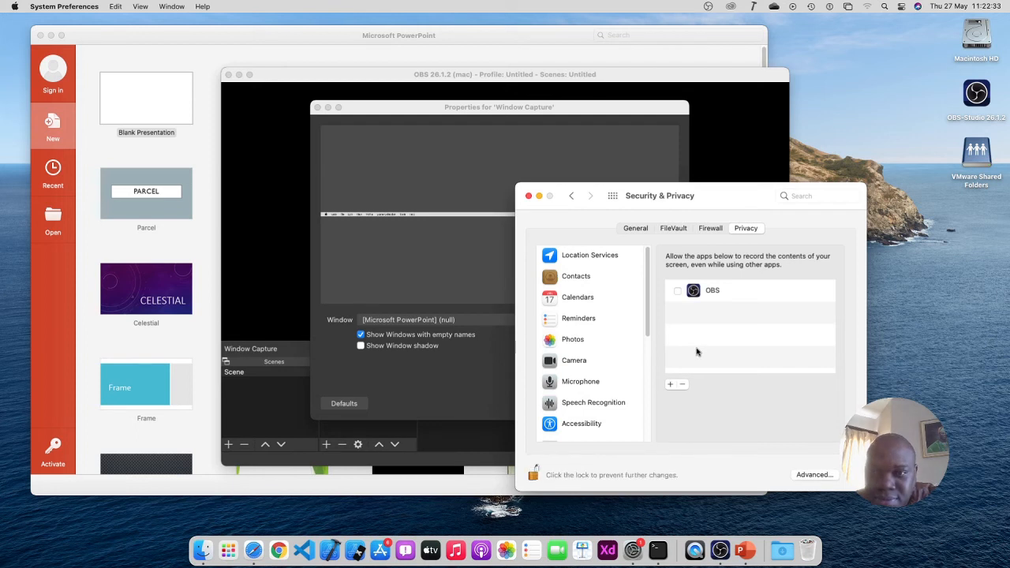
# Enable OBS under Screen Recording, save OBS changes on Quit & Reopen, then close System Preferences and relaunch OBS
pyautogui.click(679, 292)
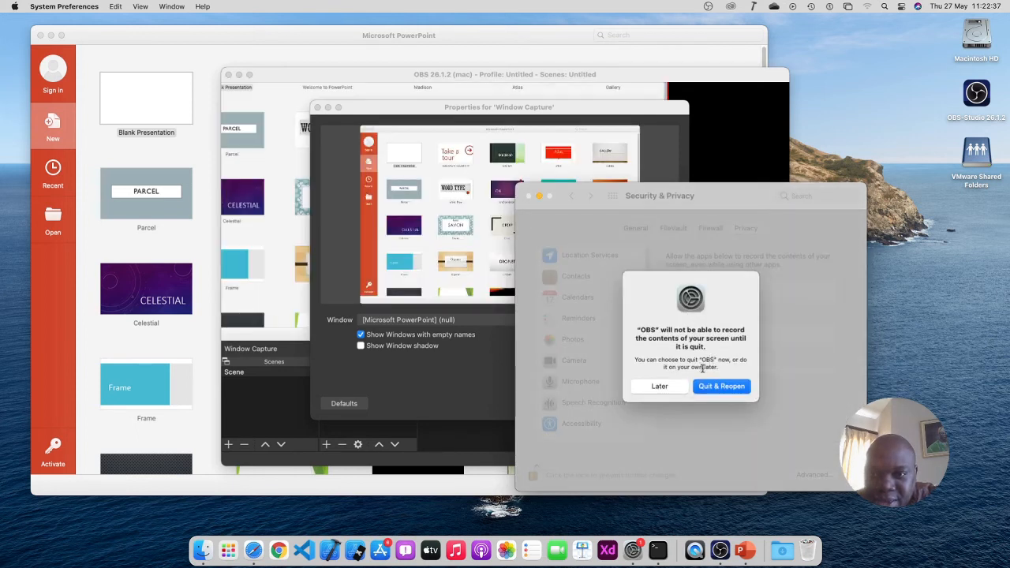
pyautogui.click(722, 386)
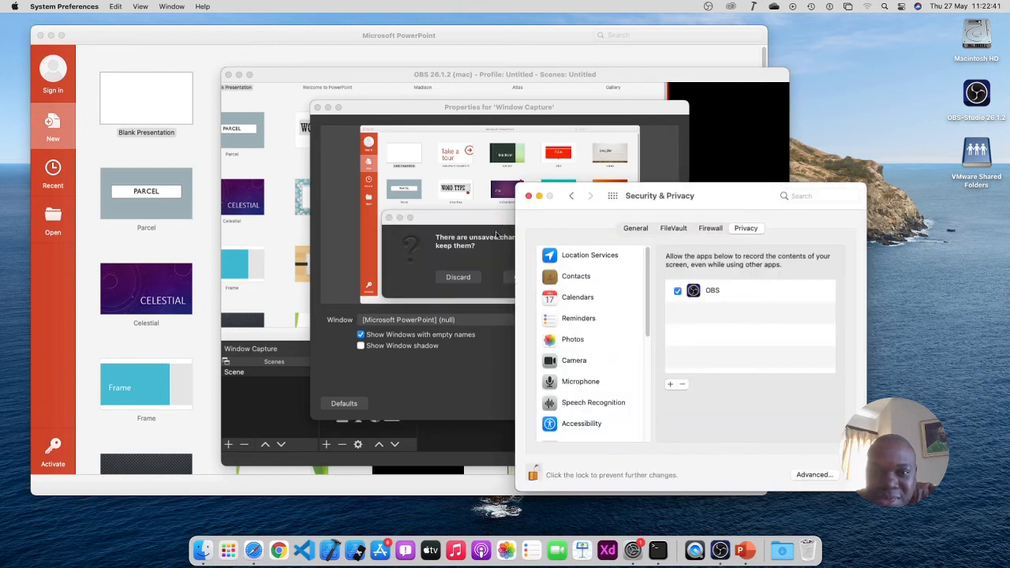
pyautogui.click(720, 551)
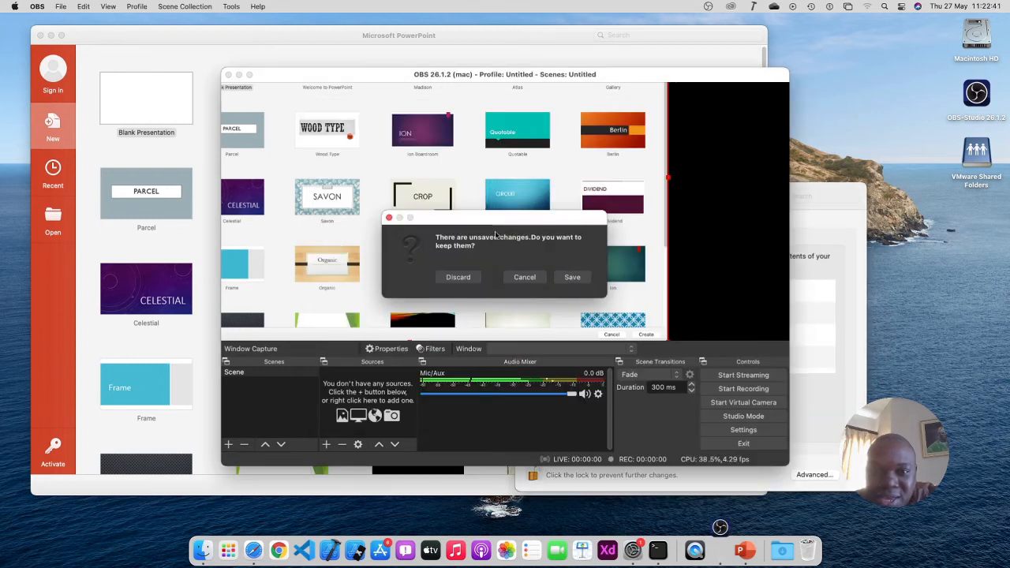
pyautogui.click(570, 278)
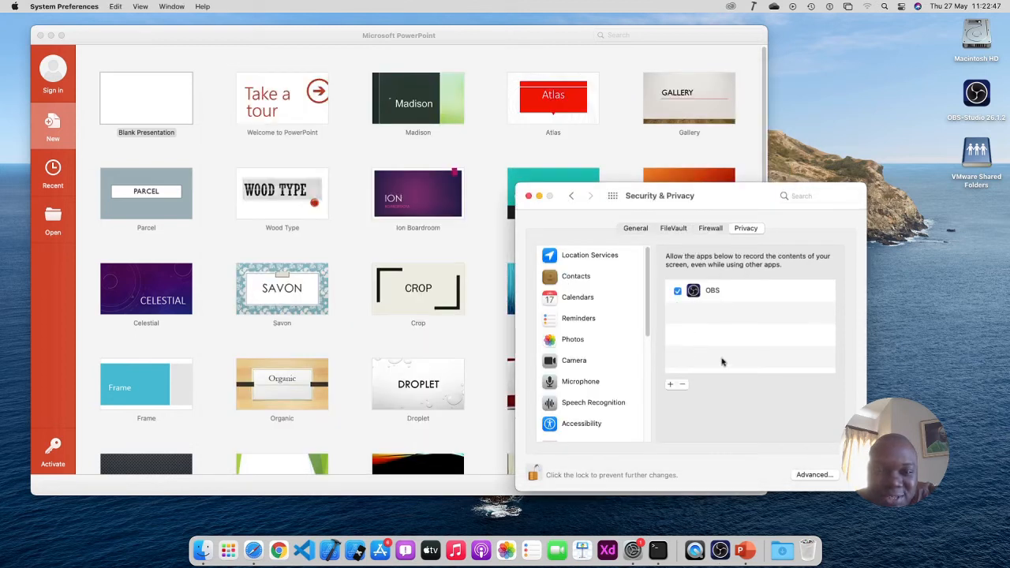
pyautogui.click(529, 197)
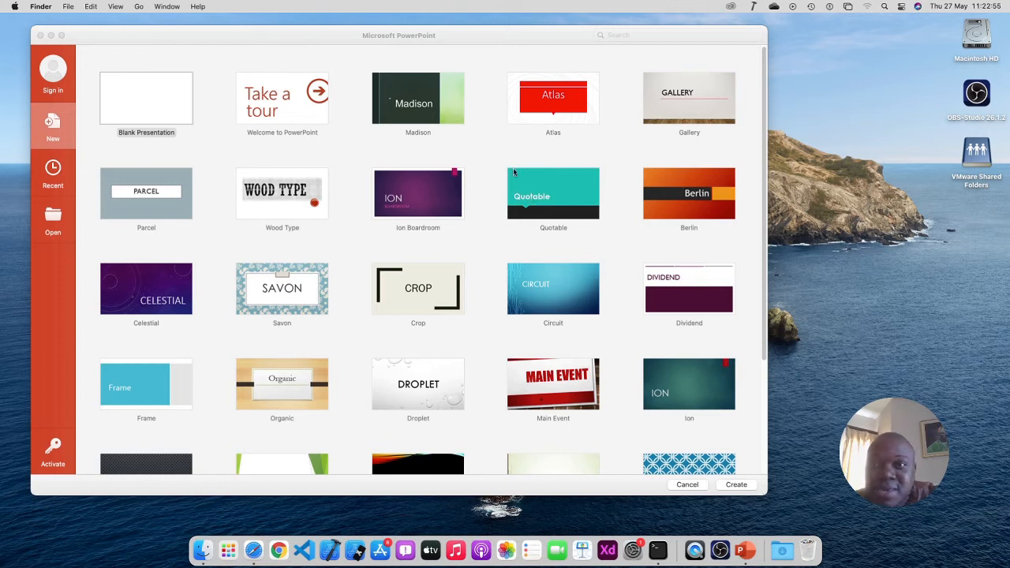
pyautogui.click(718, 543)
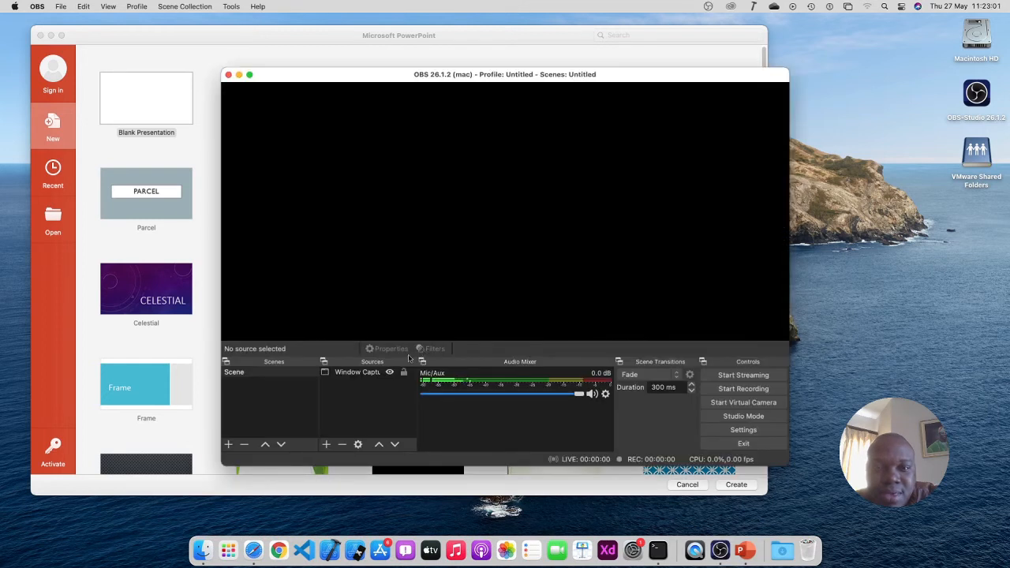
# Open the Window Capture source's properties, confirm the PowerPoint window preview, and accept with OK
pyautogui.click(376, 375)
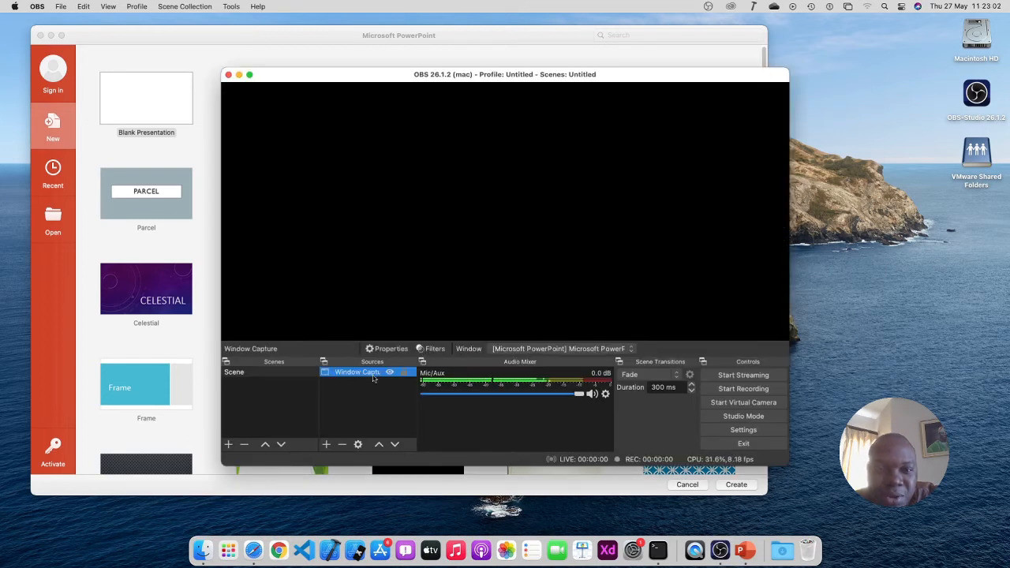
pyautogui.click(360, 445)
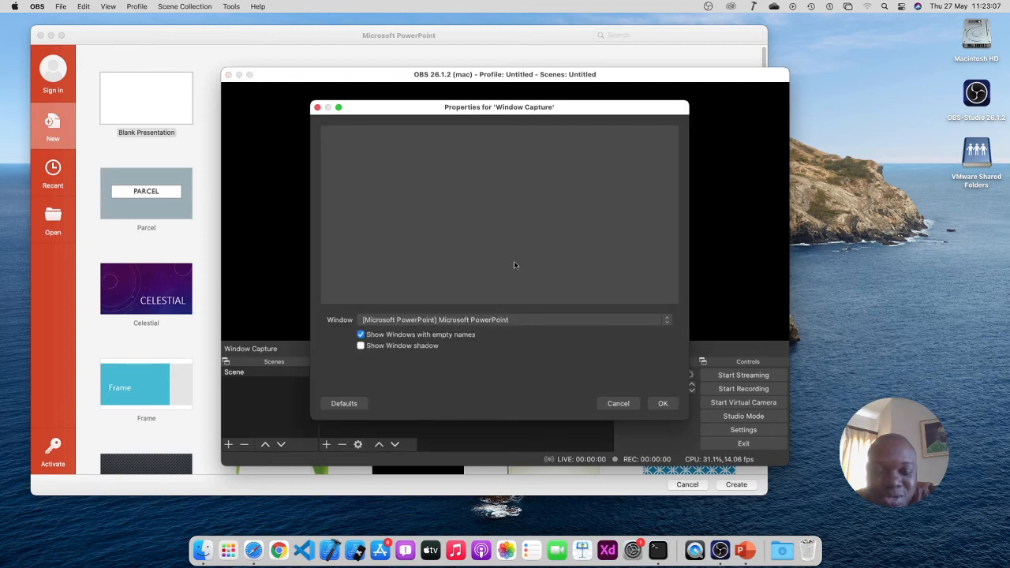
pyautogui.moveTo(503, 113); pyautogui.dragTo(675, 104)
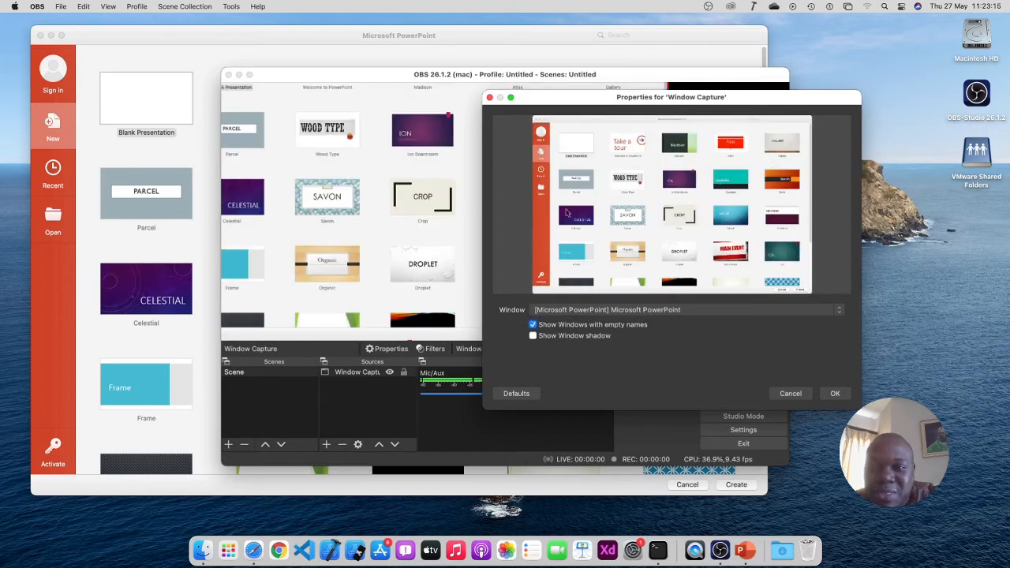
pyautogui.moveTo(639, 99); pyautogui.dragTo(496, 131)
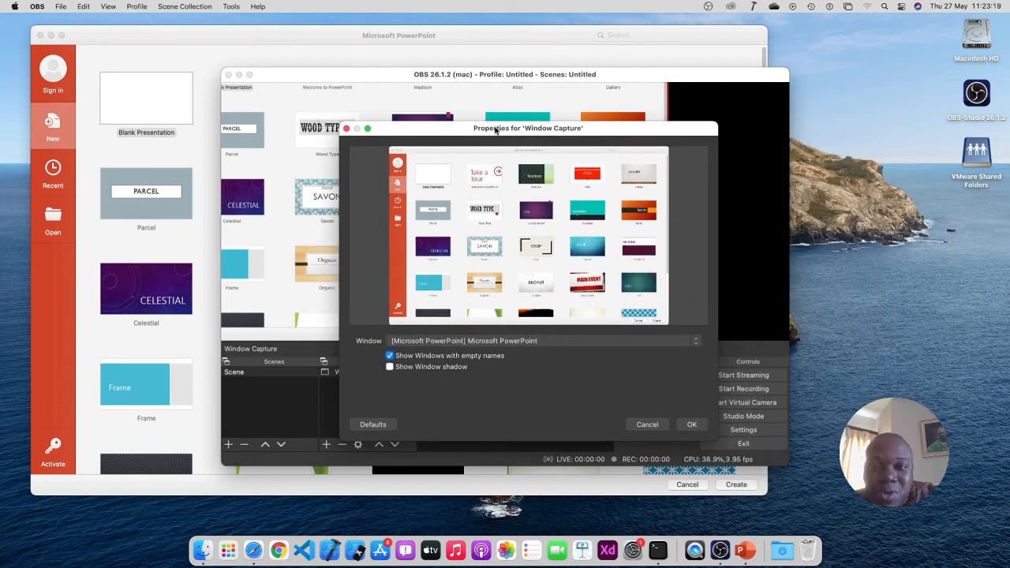
pyautogui.click(688, 425)
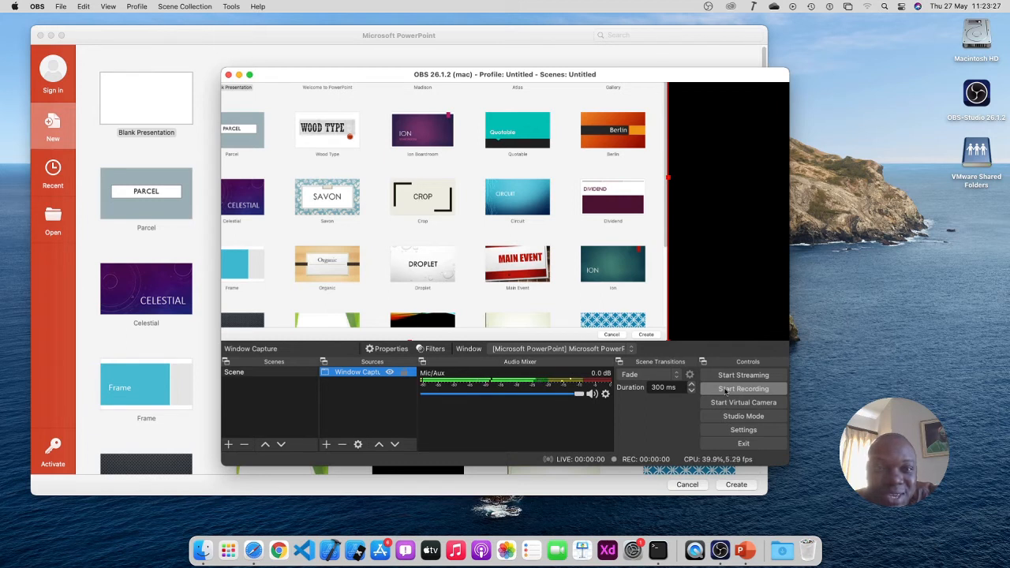
# Start Presentation1 in PowerPoint from the Ion template, then move the OBS window right
pyautogui.click(419, 36)
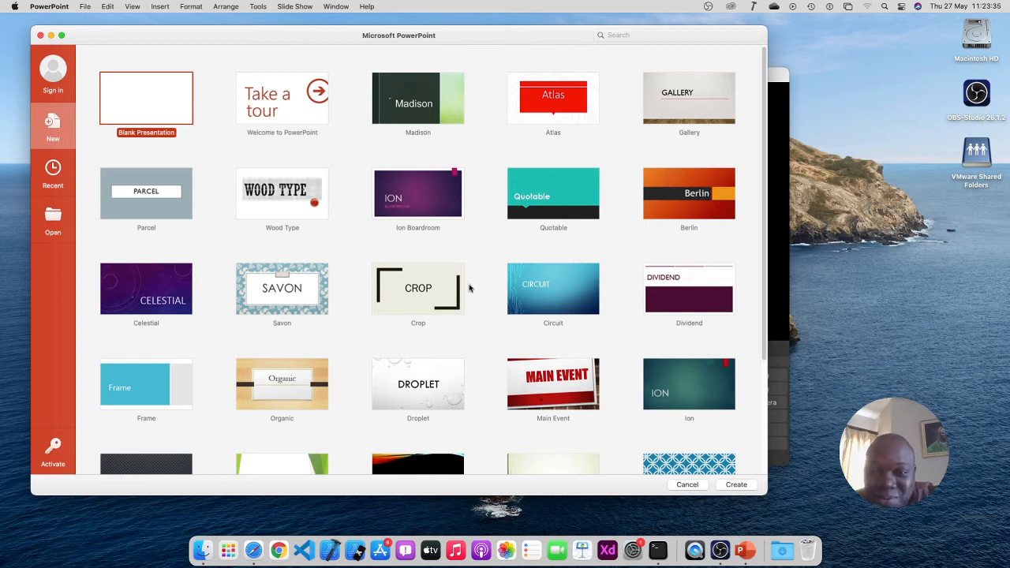
pyautogui.click(684, 379)
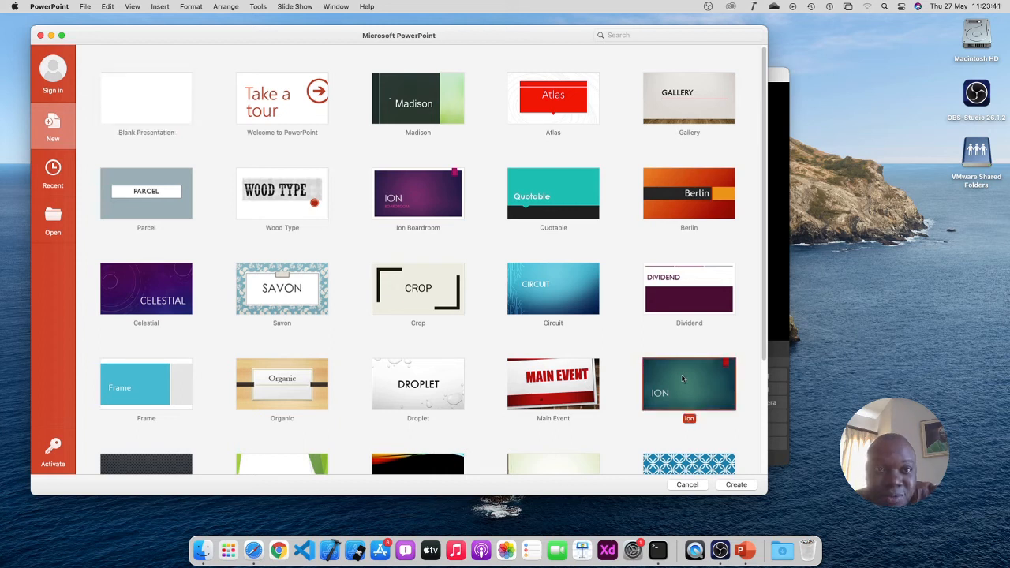
pyautogui.doubleClick(692, 385)
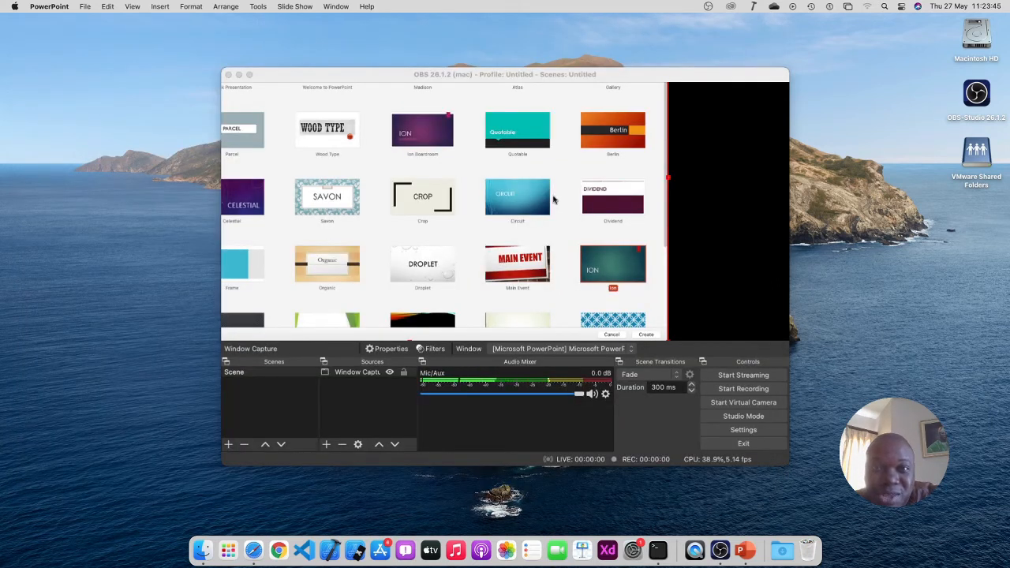
pyautogui.moveTo(506, 76); pyautogui.dragTo(881, 75)
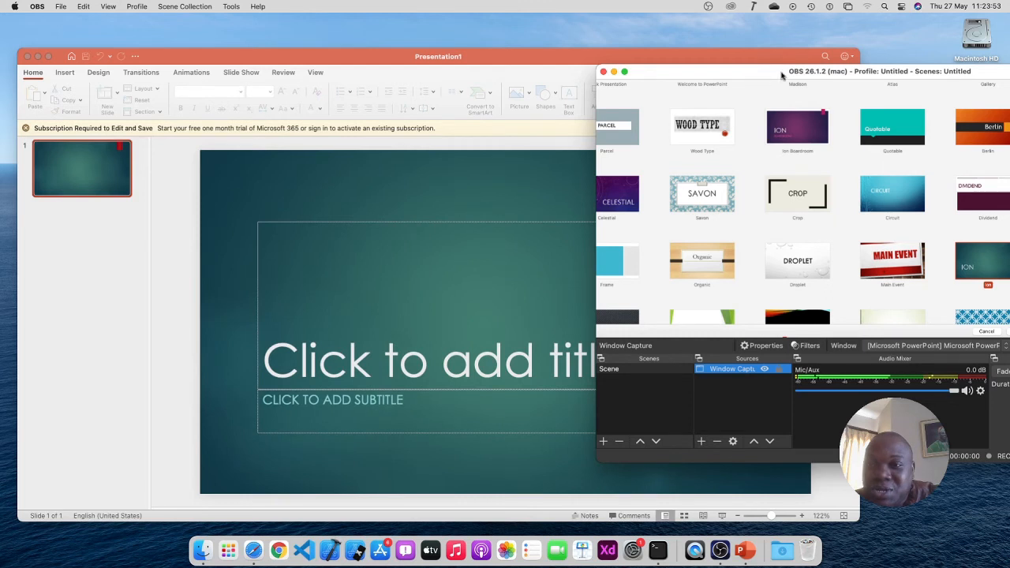
pyautogui.moveTo(679, 72); pyautogui.dragTo(510, 78)
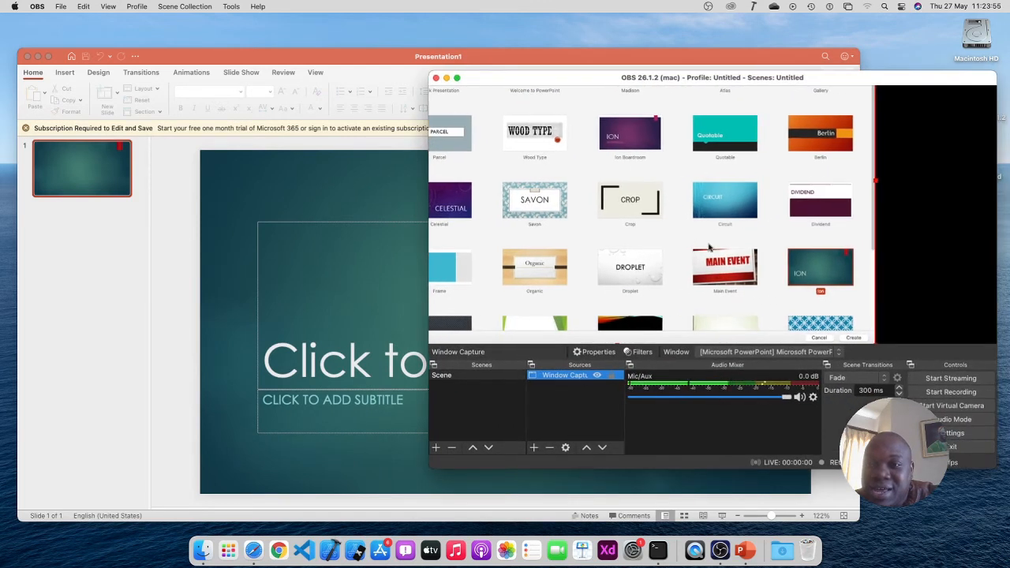
pyautogui.click(803, 354)
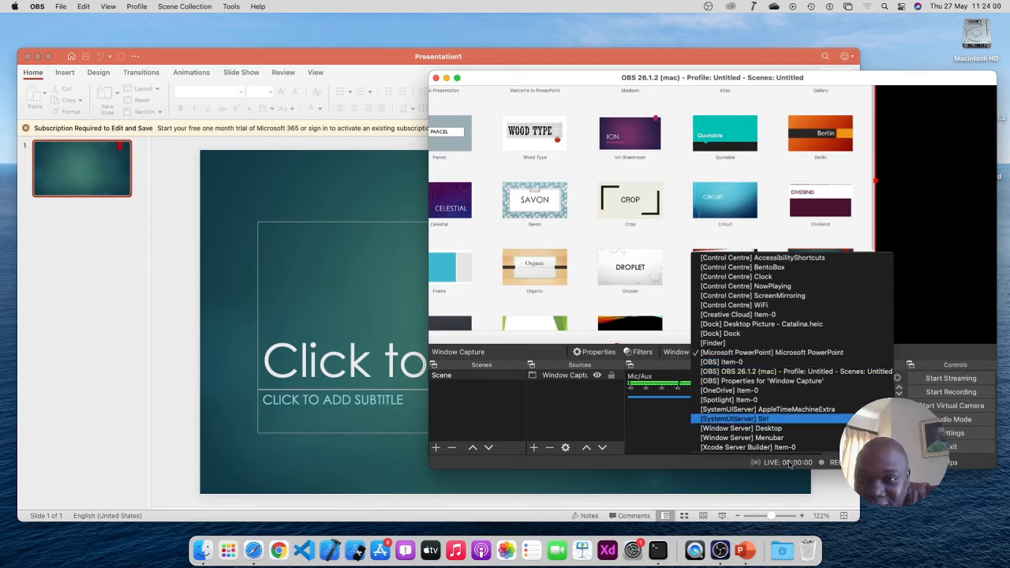
pyautogui.click(675, 416)
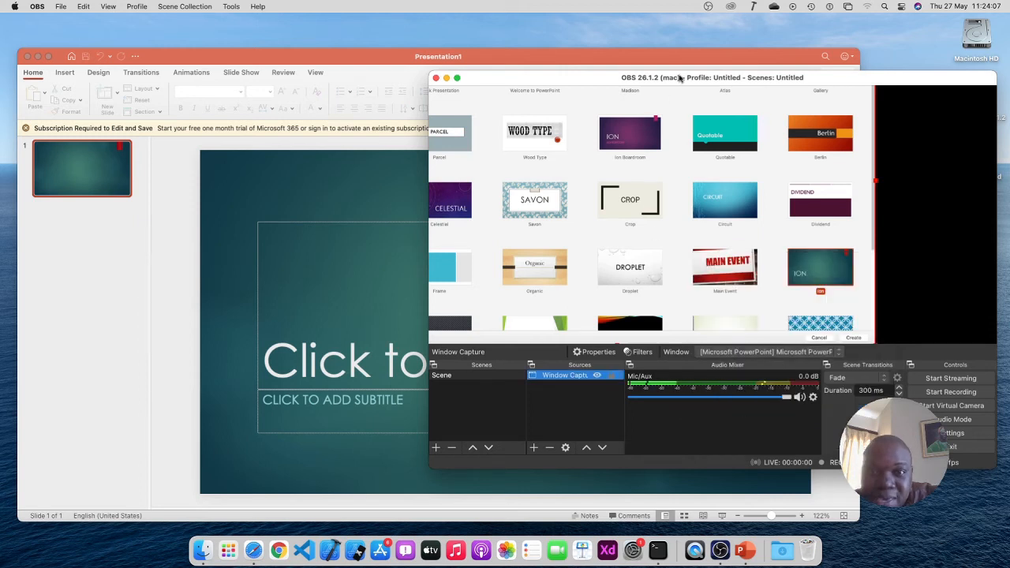
pyautogui.moveTo(682, 77); pyautogui.dragTo(563, 71)
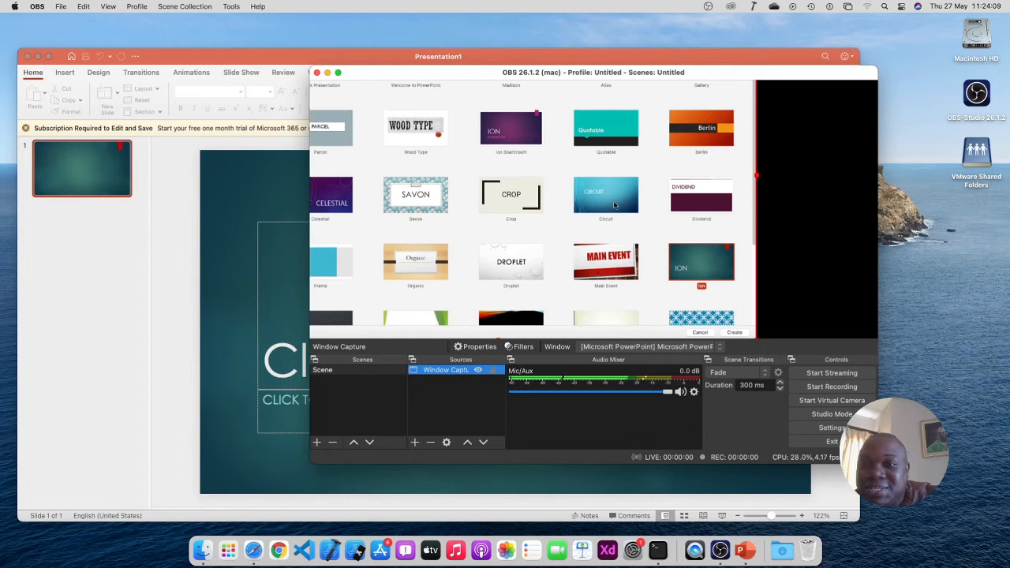
pyautogui.click(693, 347)
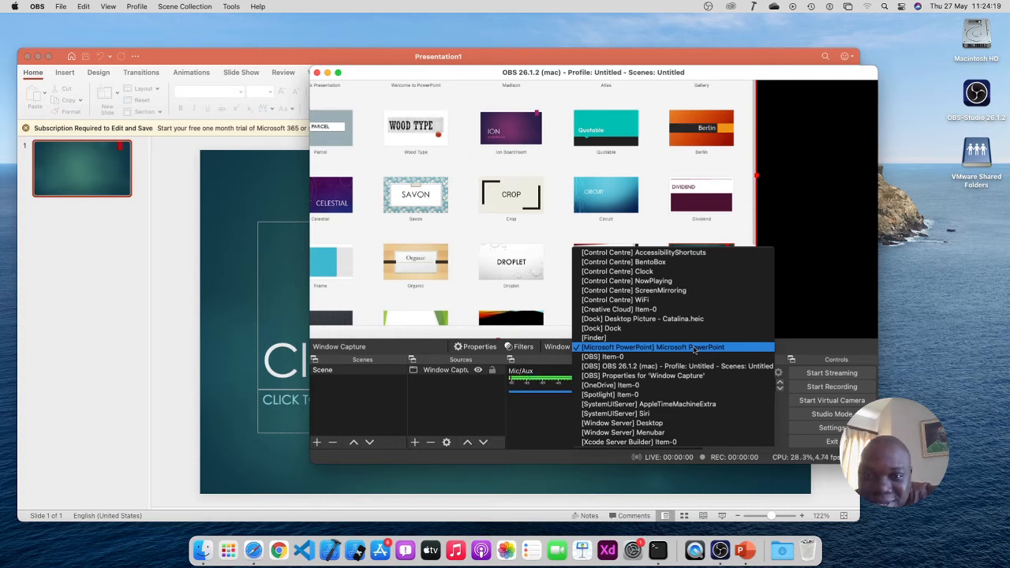
pyautogui.click(533, 437)
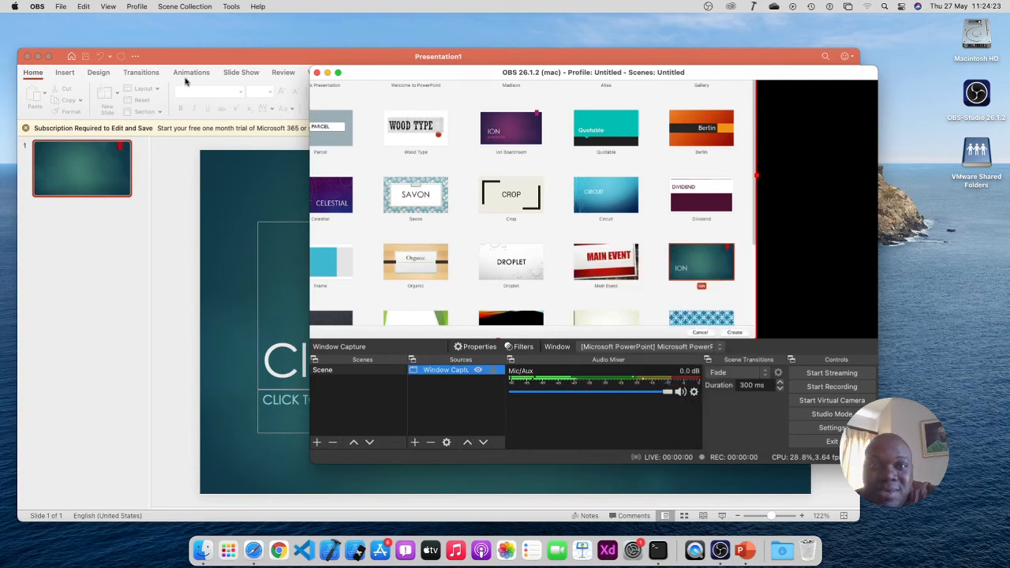
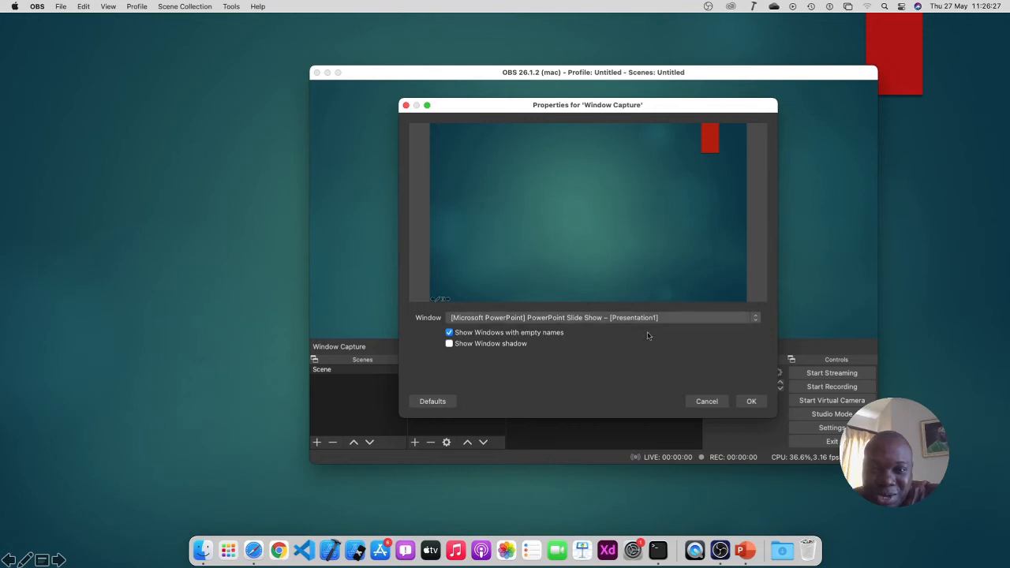
# Accept the PowerPoint Slide Show window as the Window Capture source's target
pyautogui.click(752, 401)
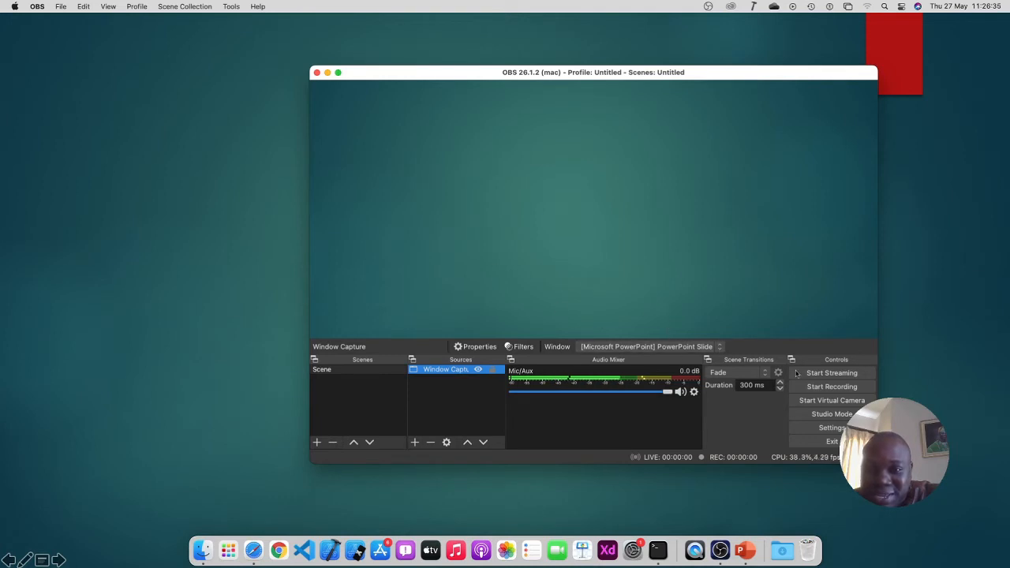
# Record a roughly 24-second test clip of the slide show scene
pyautogui.click(816, 388)
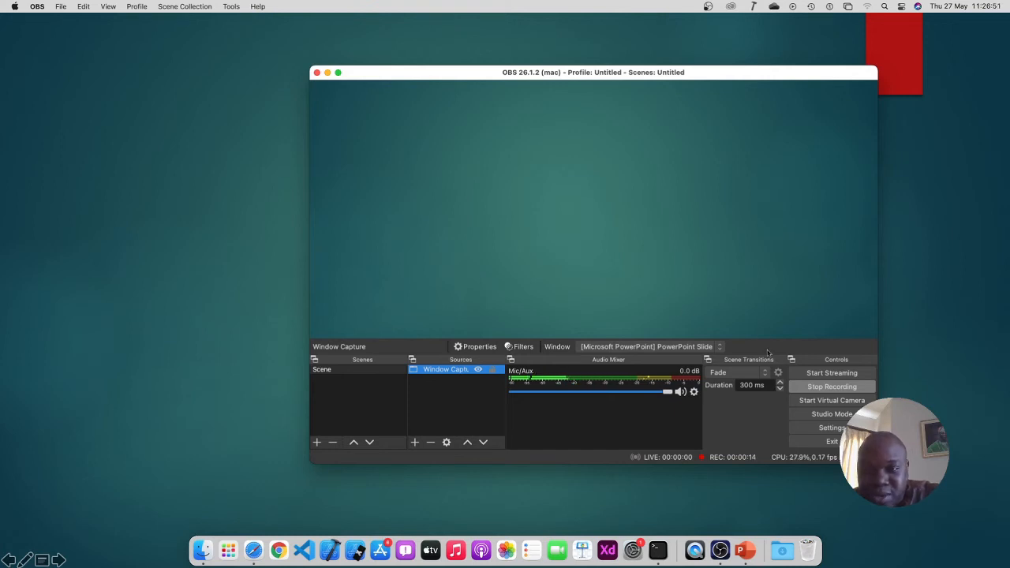
pyautogui.click(815, 391)
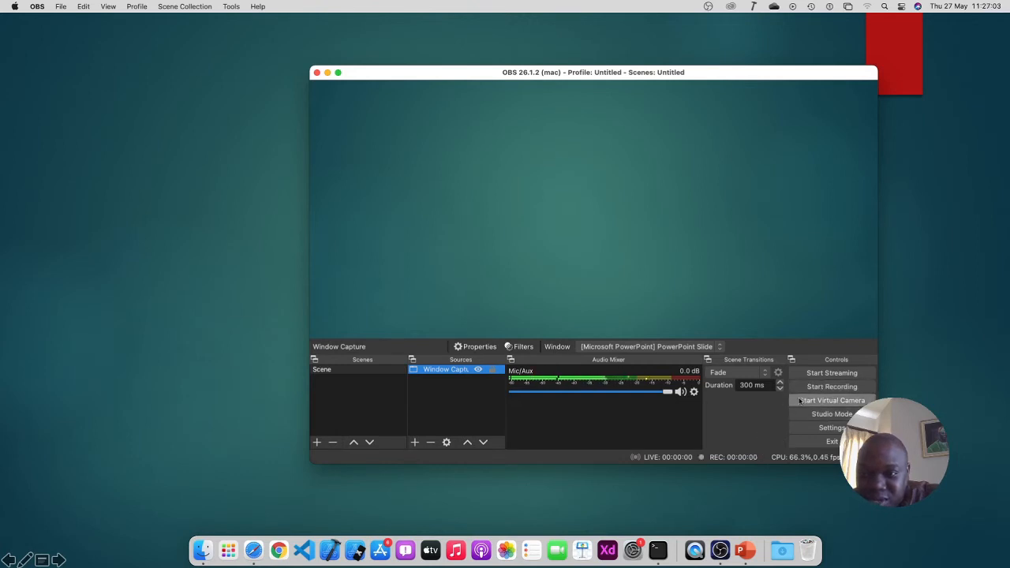
pyautogui.click(785, 548)
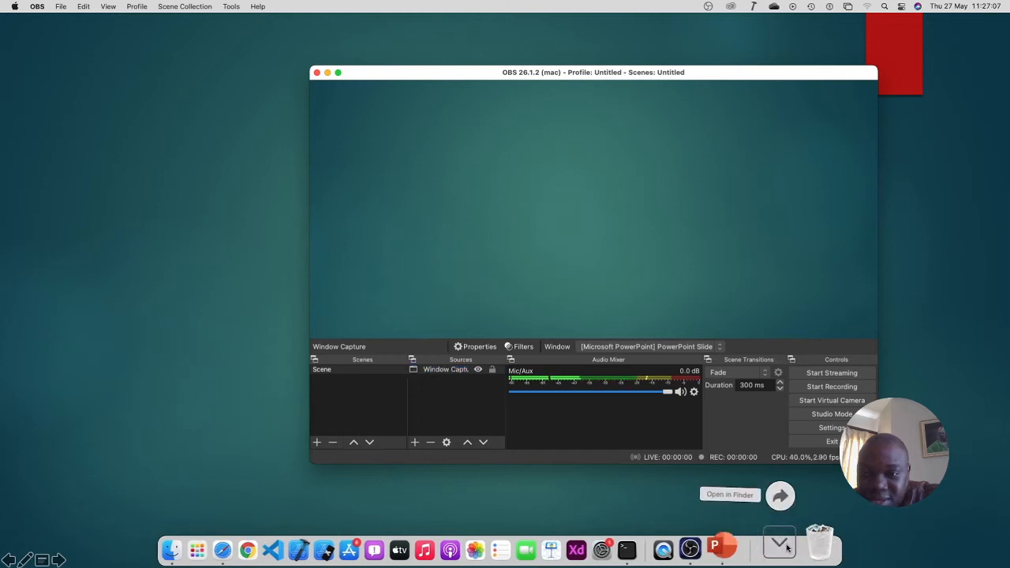
pyautogui.click(781, 553)
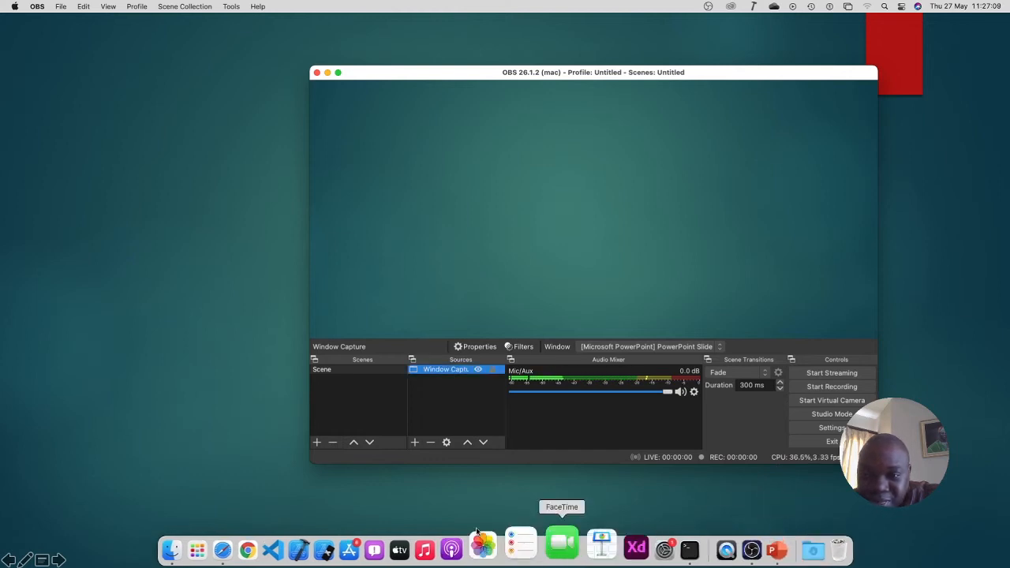
pyautogui.click(204, 539)
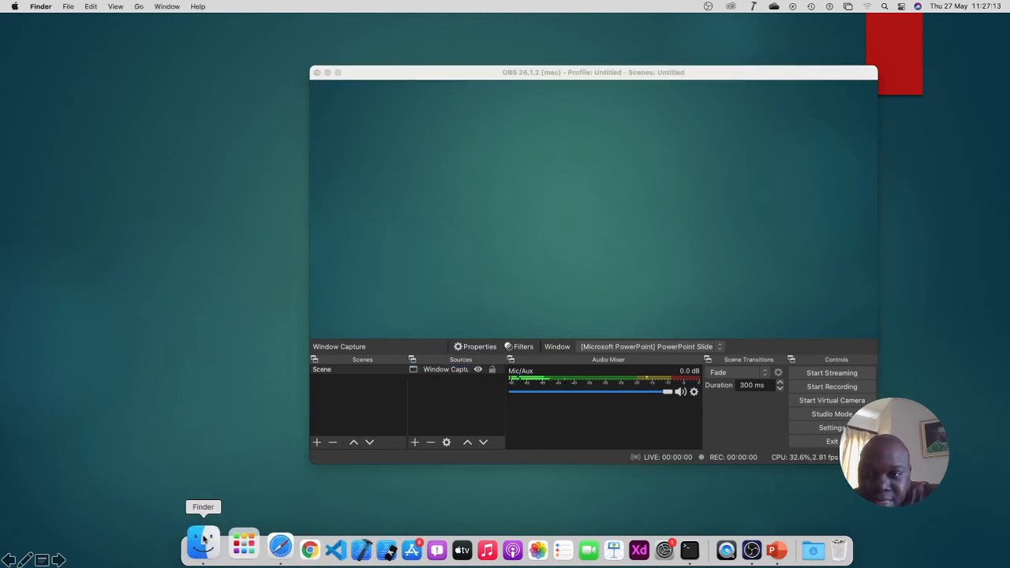
pyautogui.click(205, 540)
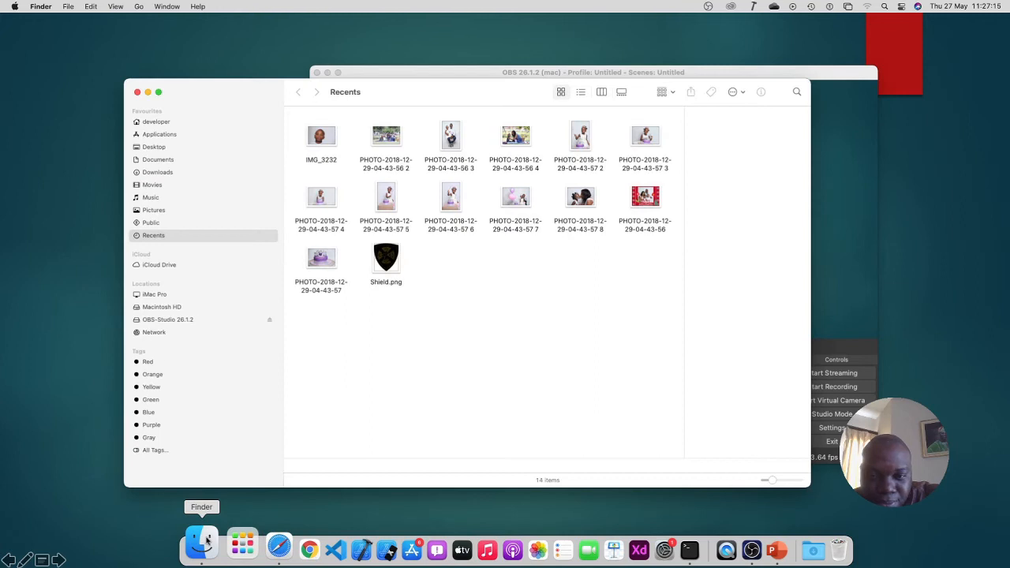
pyautogui.click(167, 174)
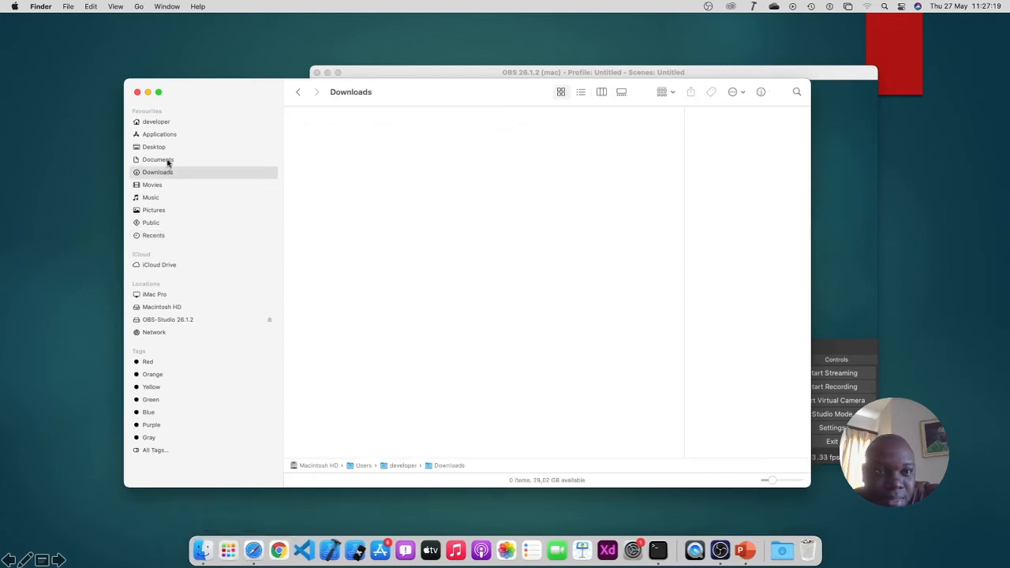
pyautogui.click(168, 161)
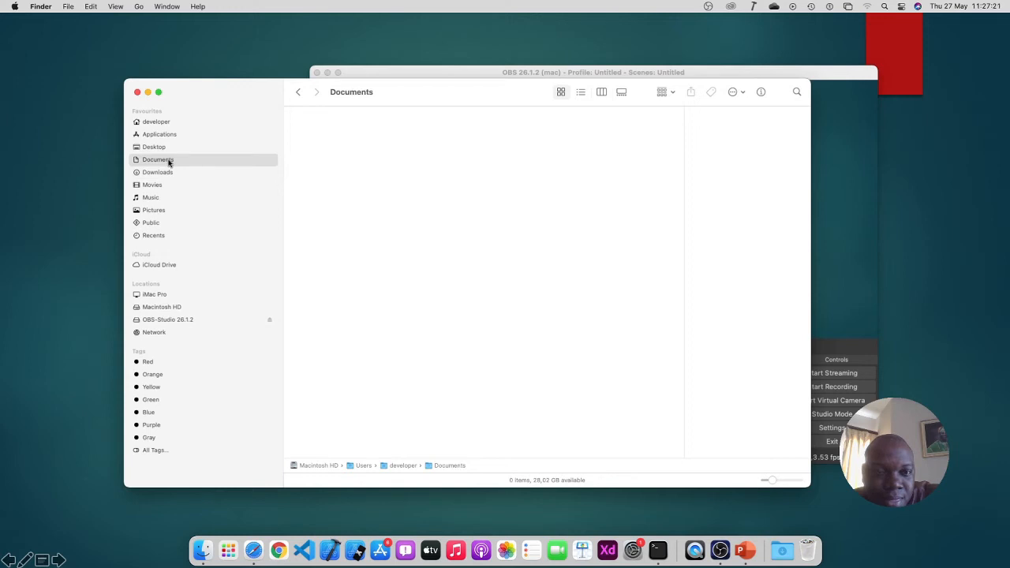
pyautogui.click(169, 173)
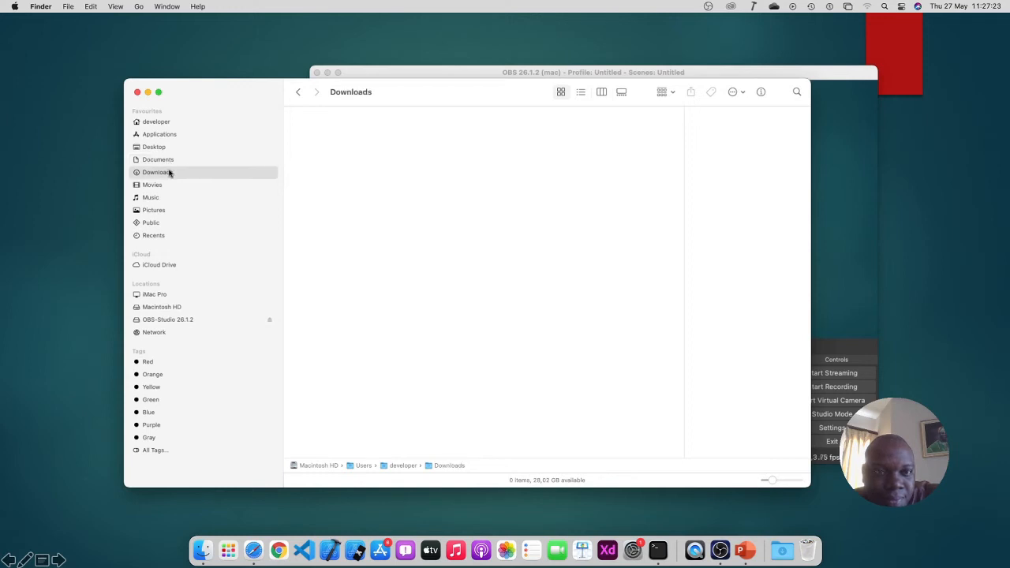
pyautogui.click(168, 186)
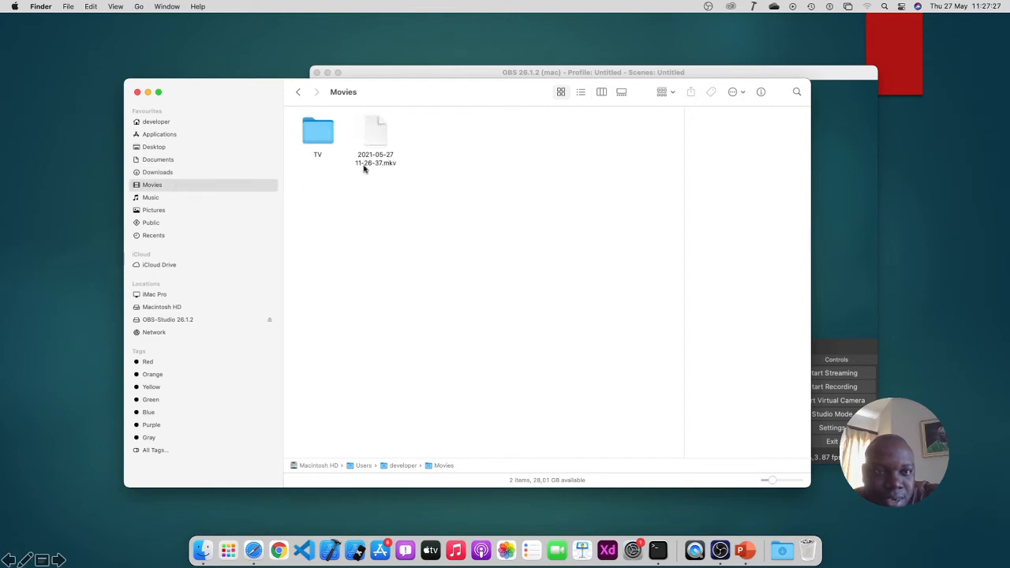
pyautogui.click(375, 142)
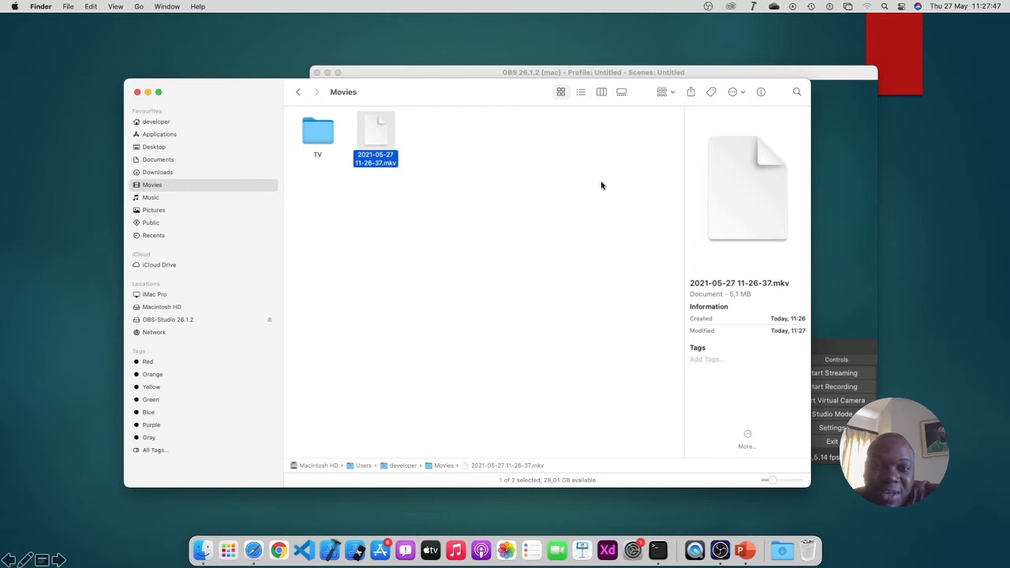
pyautogui.click(424, 77)
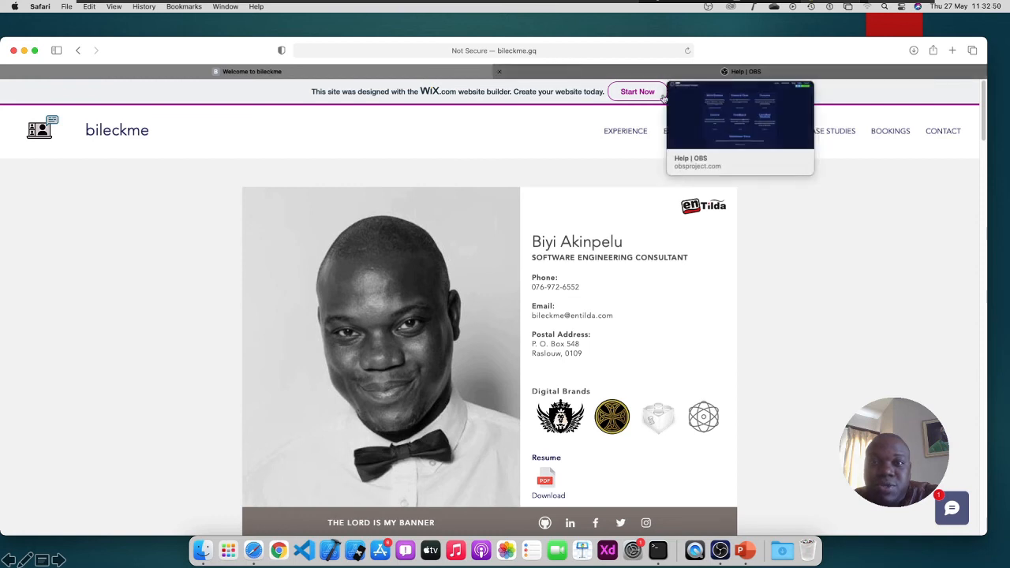
# Load youtube.com in a new Safari tab
pyautogui.click(953, 50)
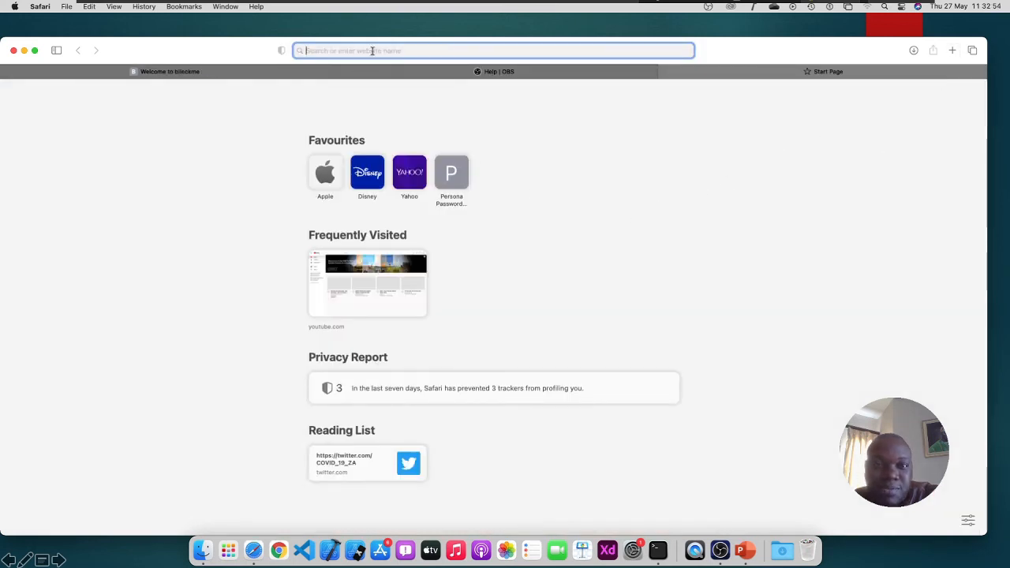
pyautogui.write('youtu')
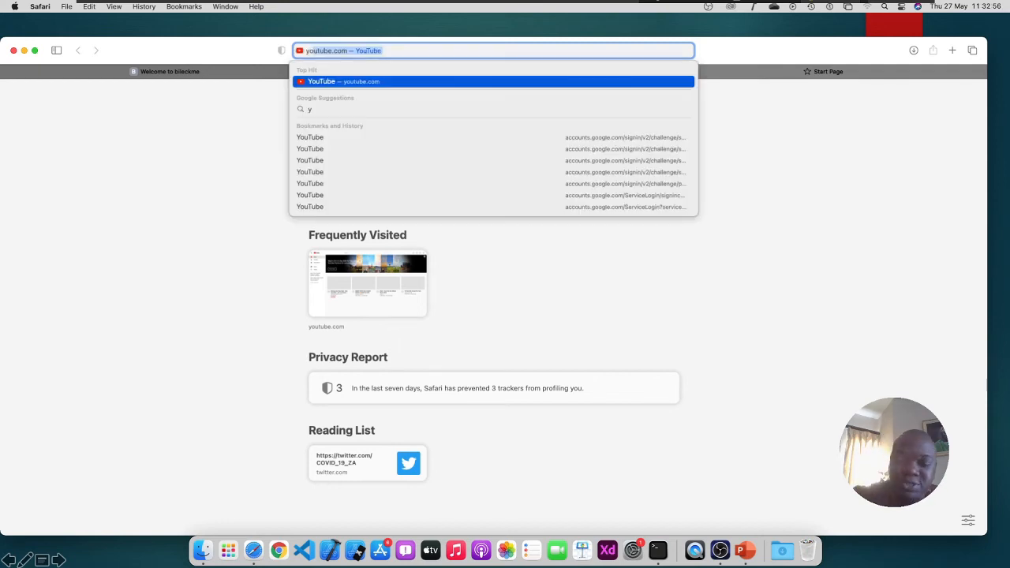
pyautogui.write('be.com')
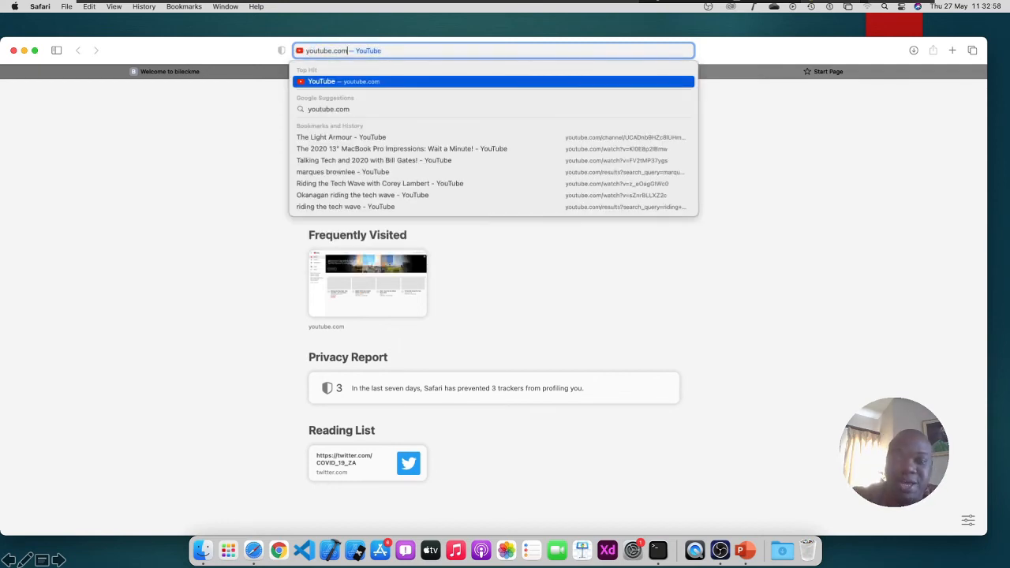
pyautogui.press('Return')
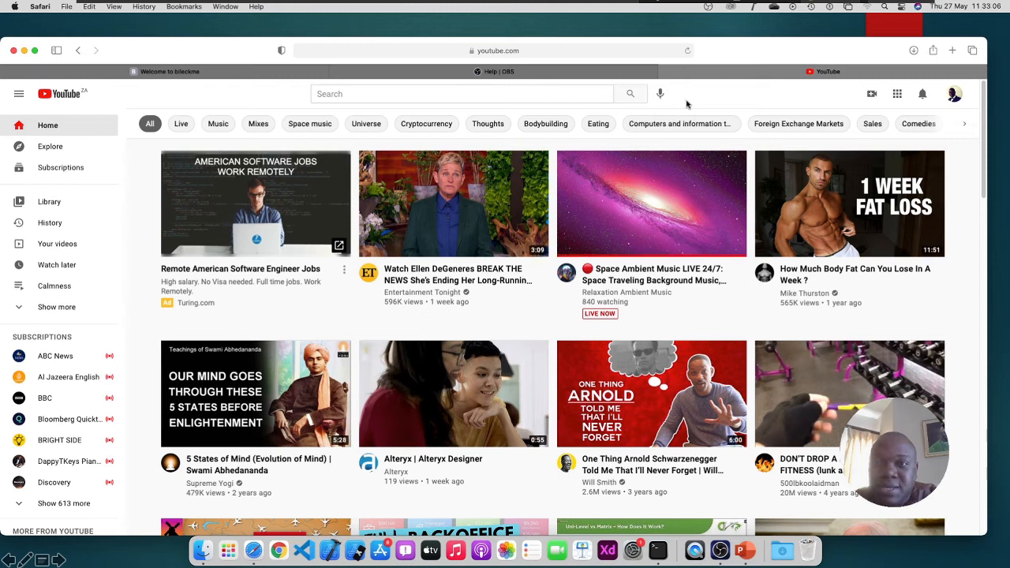
# Choose Go live from YouTube's Create menu to reach the live streaming setup
pyautogui.click(874, 94)
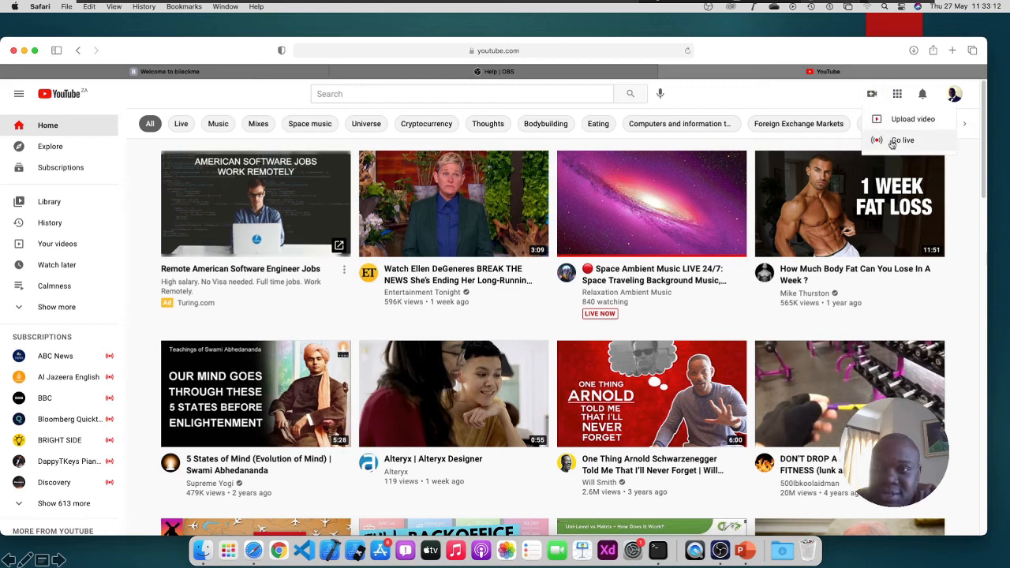
pyautogui.click(893, 143)
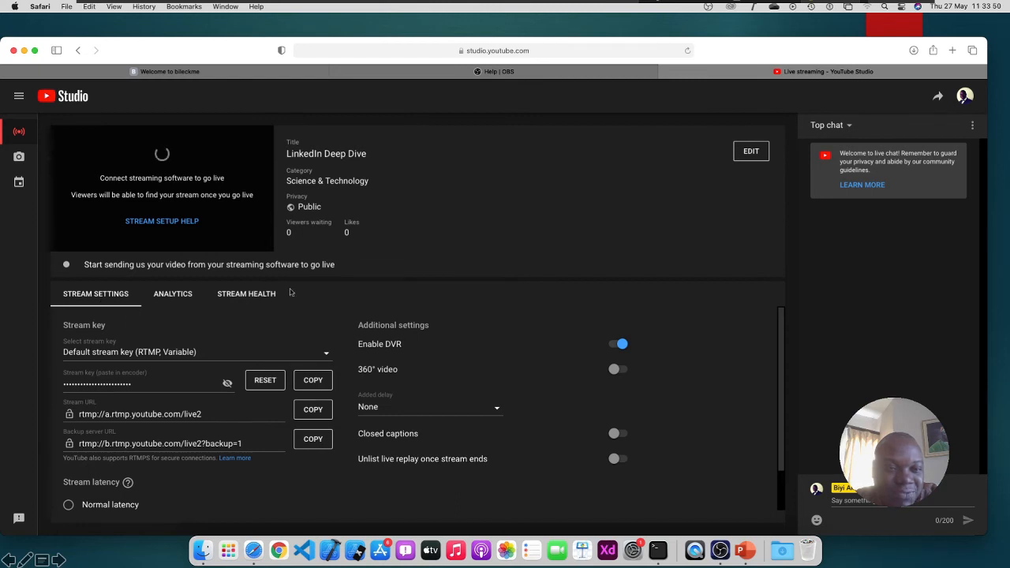
# Change the stream title from 'LinkedIn Deep Dive' to 'OBS Studio Setup and usage'
pyautogui.click(755, 154)
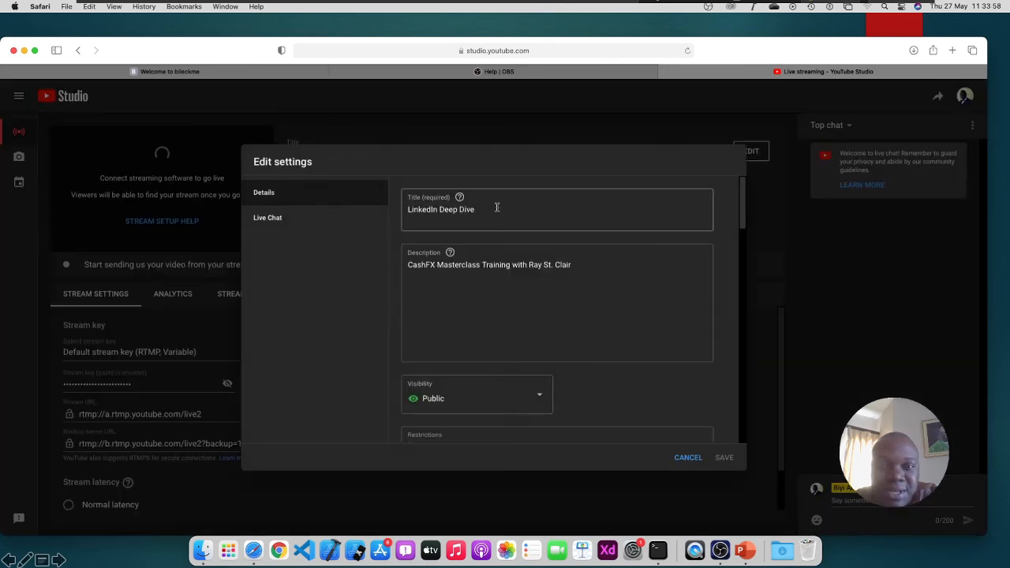
pyautogui.moveTo(497, 208); pyautogui.dragTo(349, 205)
pyautogui.moveTo(459, 198)
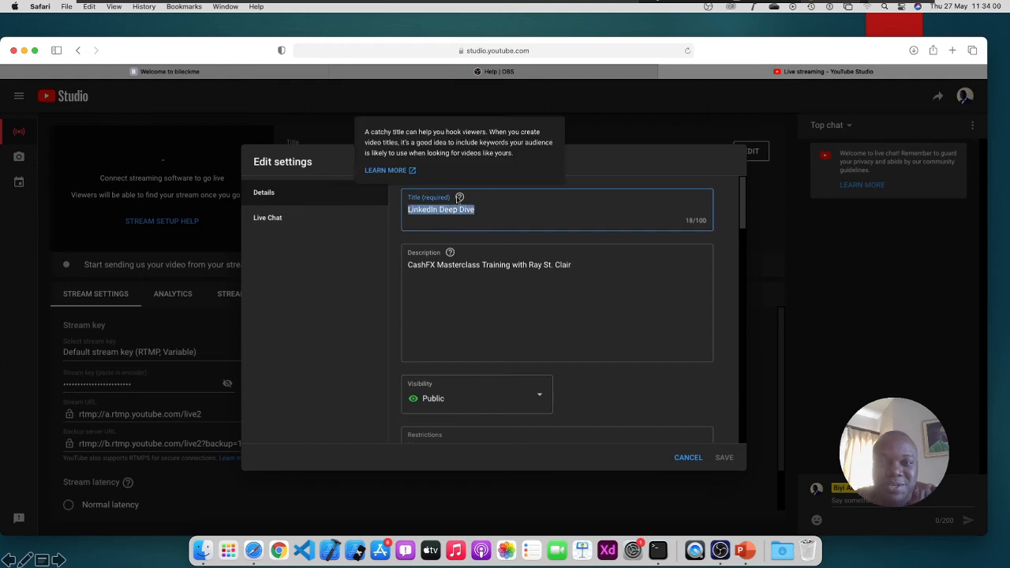
pyautogui.write('0')
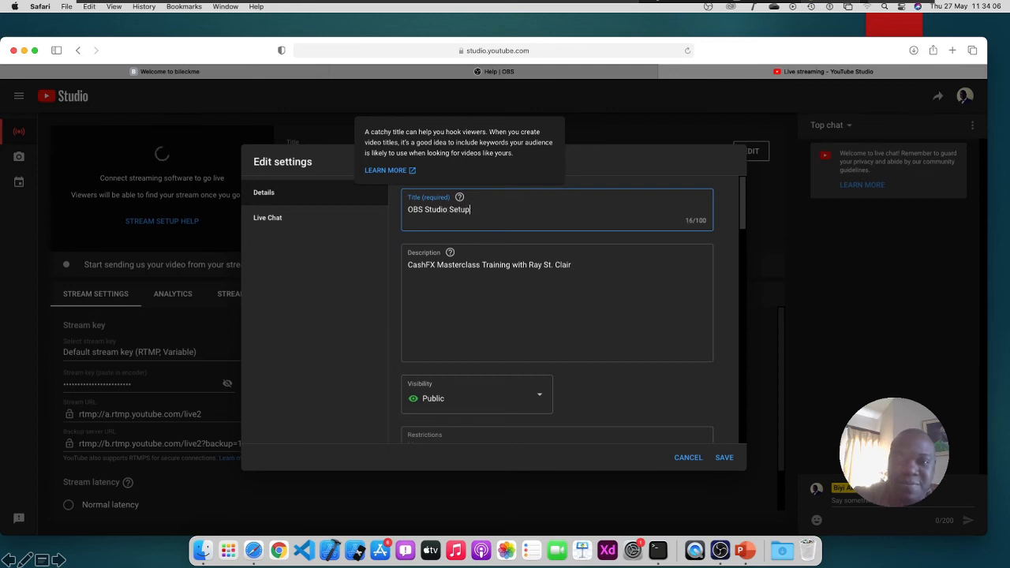
pyautogui.write('BS Studio Setup and usage')
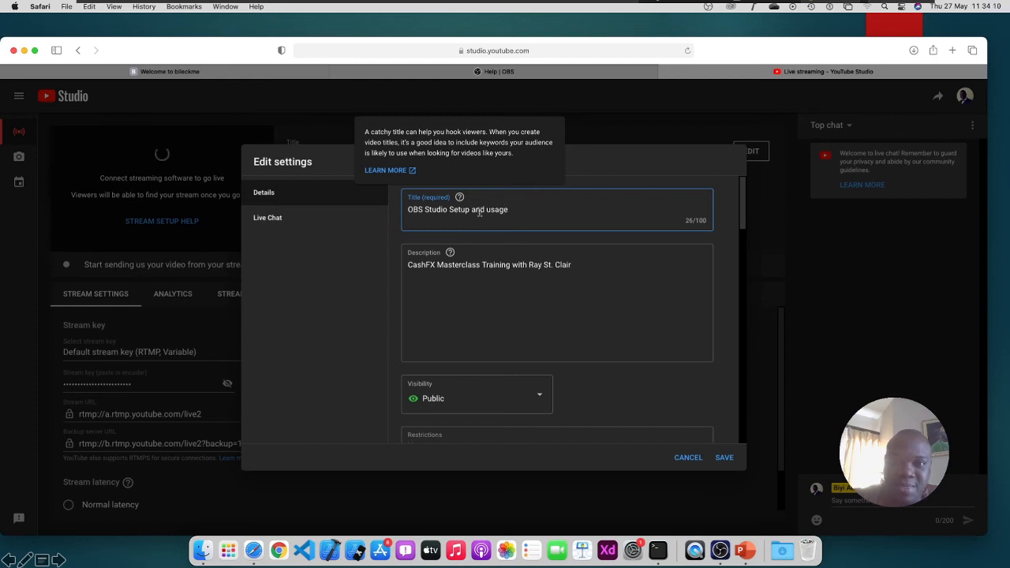
# Clear the old description and paste the copied title text into it
pyautogui.moveTo(577, 265); pyautogui.dragTo(309, 257)
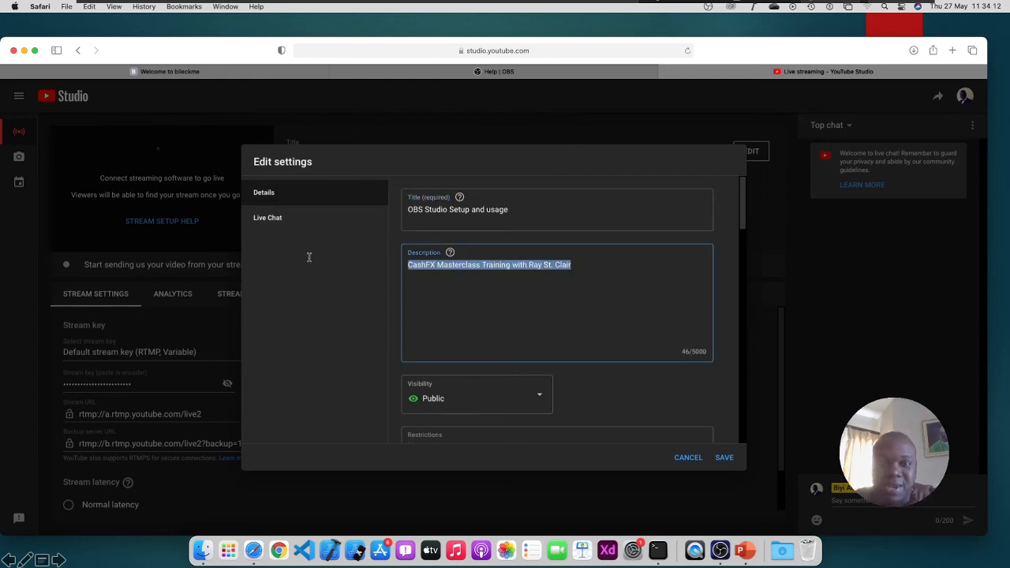
pyautogui.press('BackSpace')
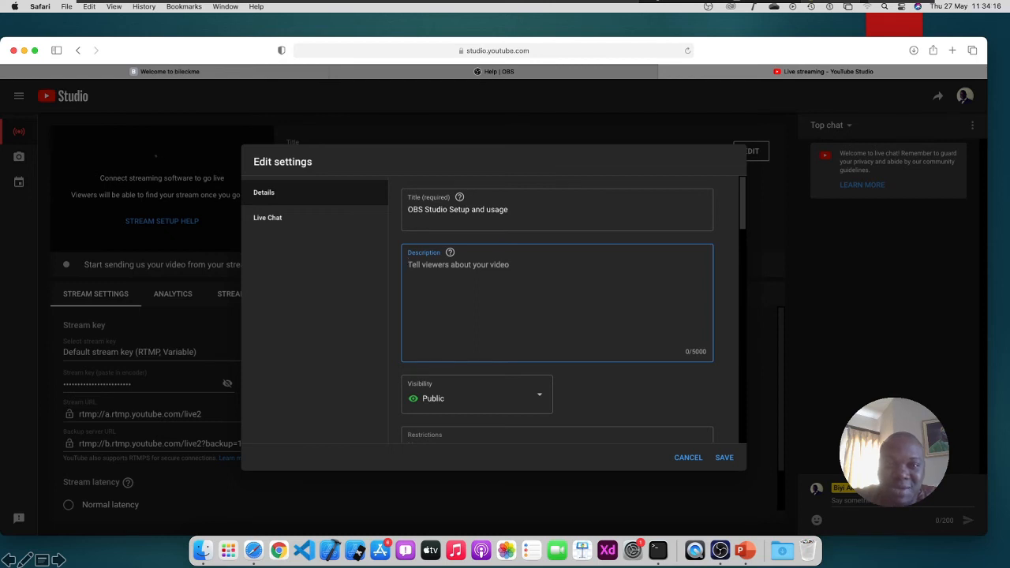
pyautogui.moveTo(513, 210); pyautogui.dragTo(399, 210)
pyautogui.click(443, 277)
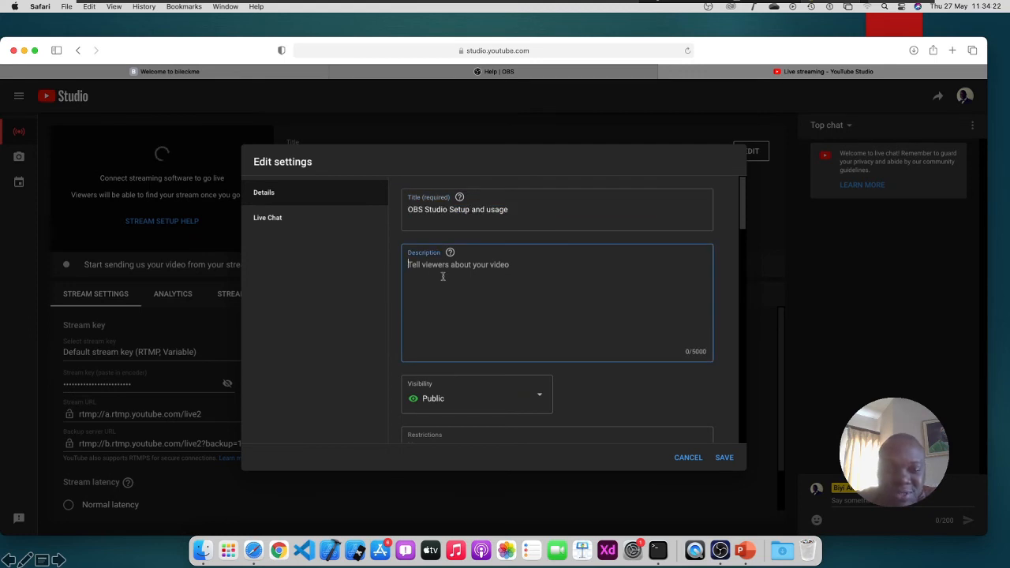
pyautogui.moveTo(527, 212); pyautogui.dragTo(357, 200)
pyautogui.press('super+c')
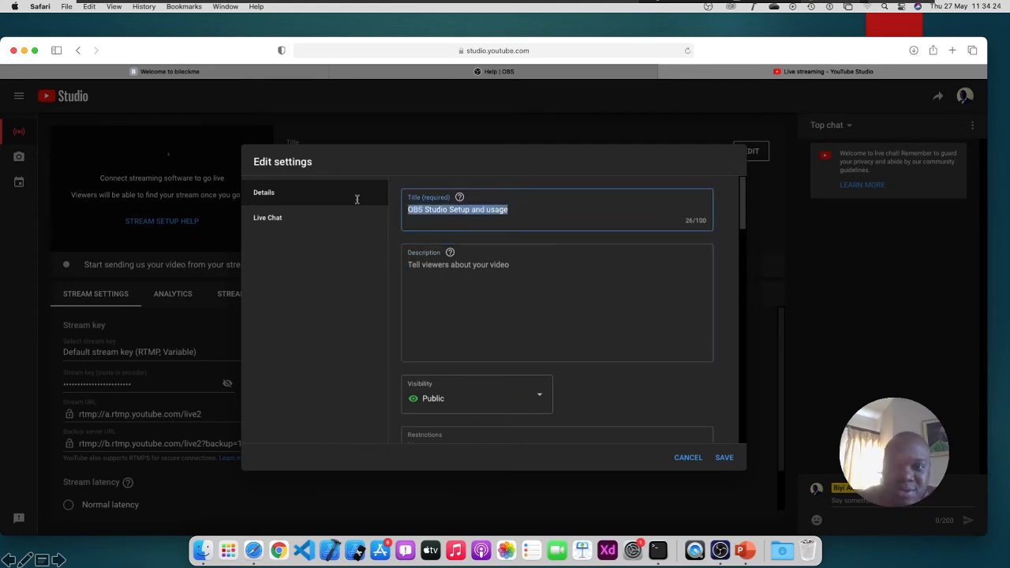
pyautogui.click(422, 280)
pyautogui.press('super+v')
pyautogui.scroll(-5, 552, 379)
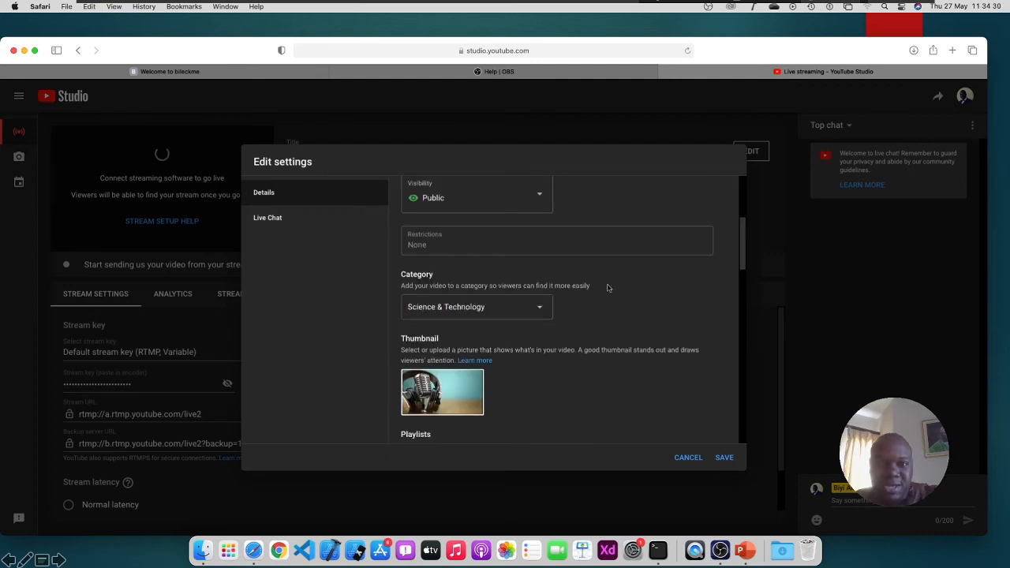
pyautogui.click(642, 249)
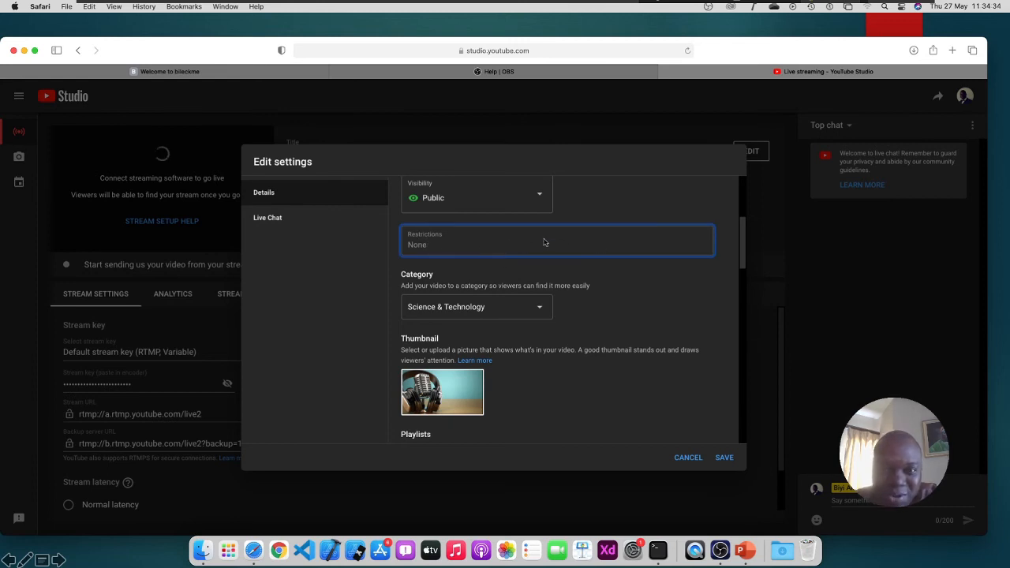
pyautogui.click(622, 310)
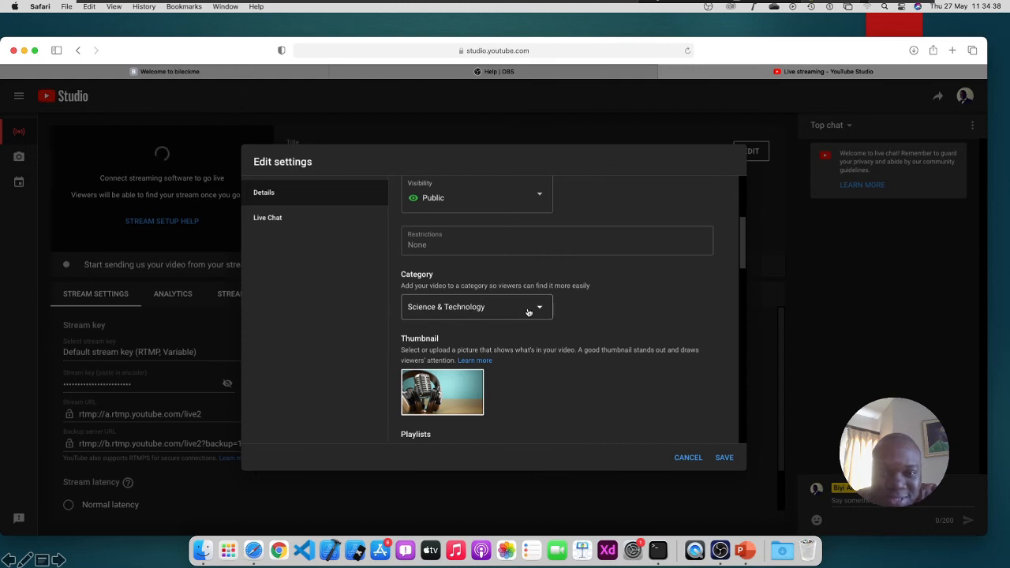
pyautogui.moveTo(459, 392)
pyautogui.scroll(-2, 461, 395)
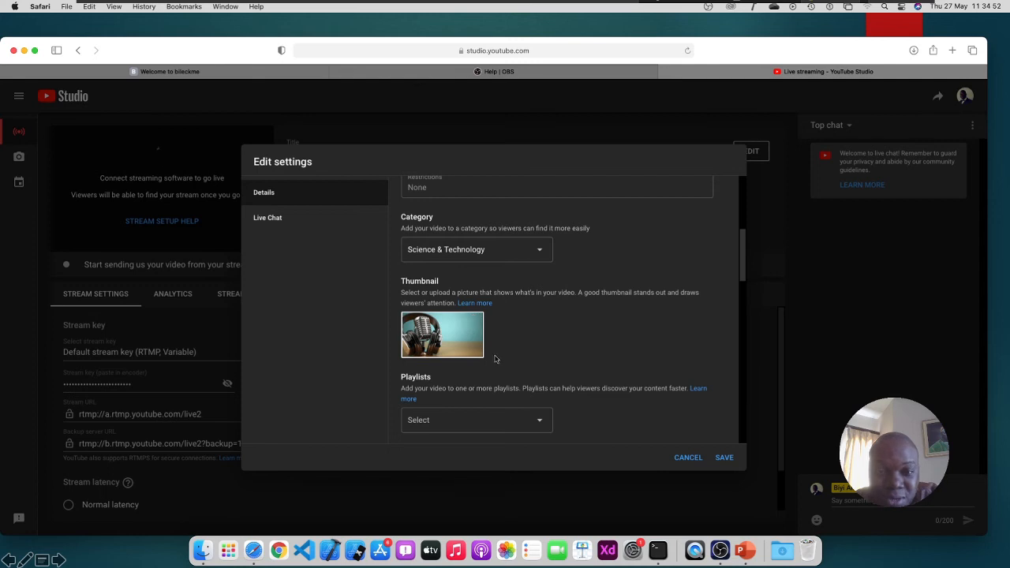
pyautogui.scroll(-3, 497, 357)
pyautogui.scroll(1, 455, 293)
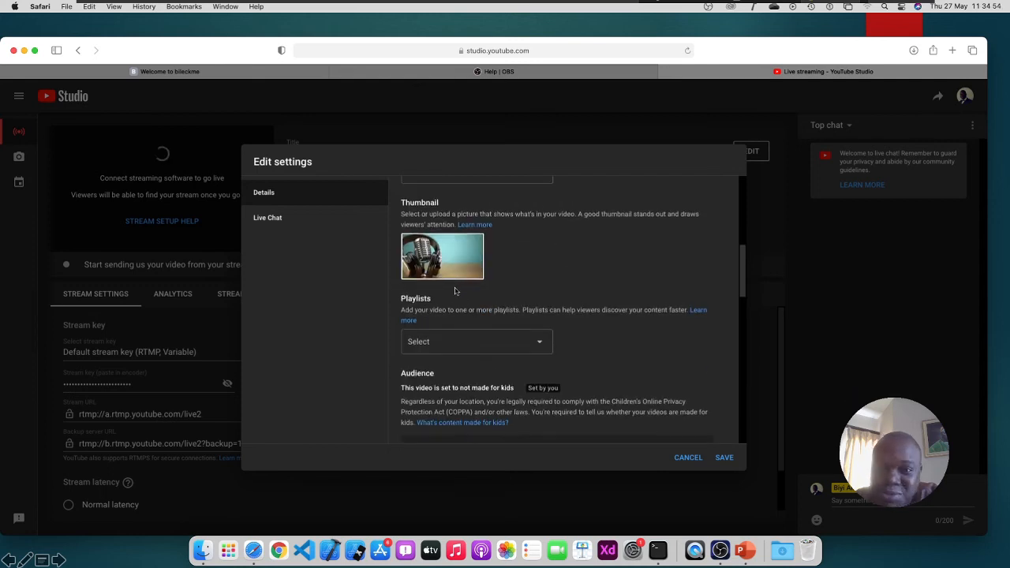
pyautogui.click(537, 347)
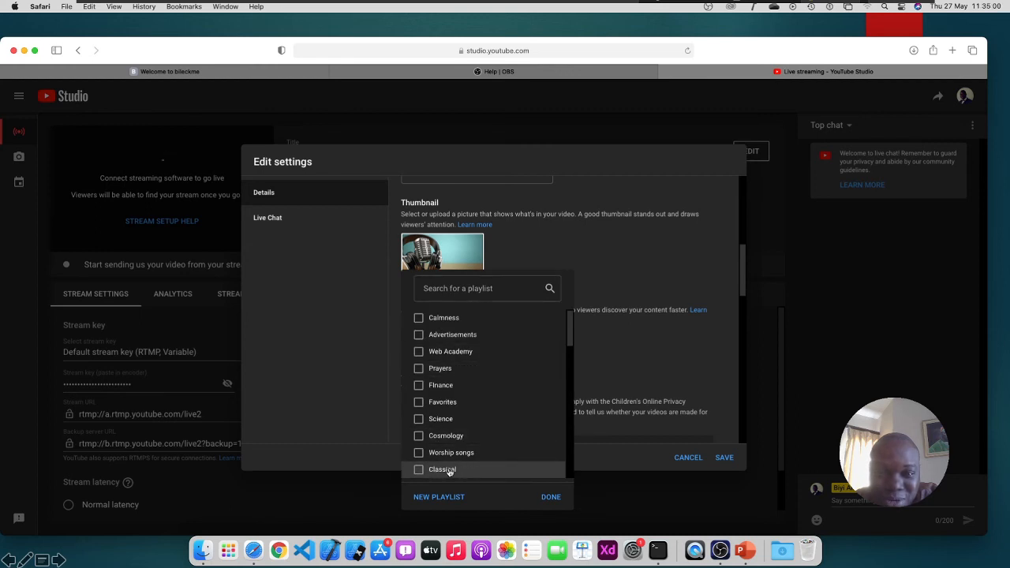
pyautogui.scroll(-15, 466, 466)
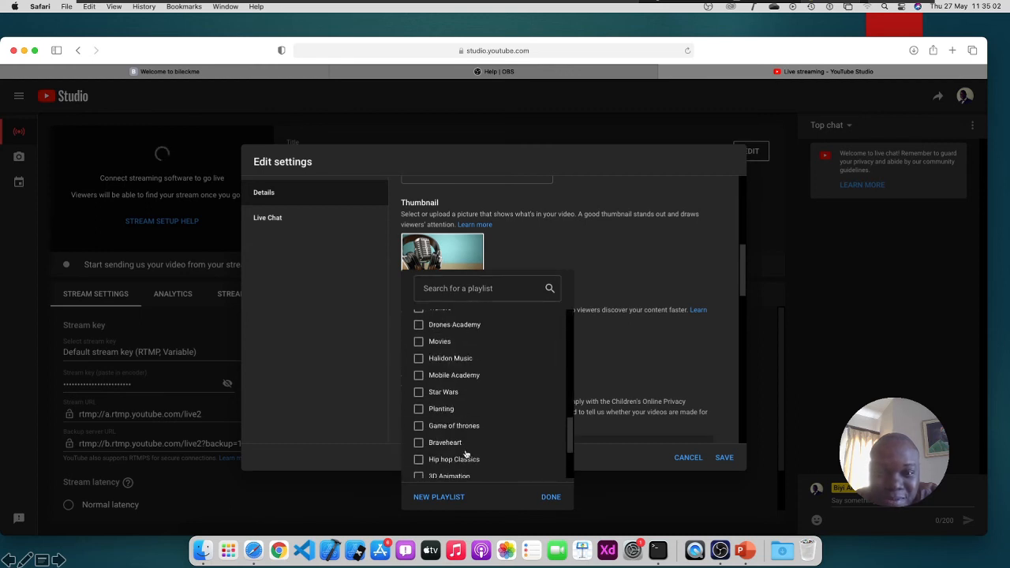
pyautogui.click(672, 372)
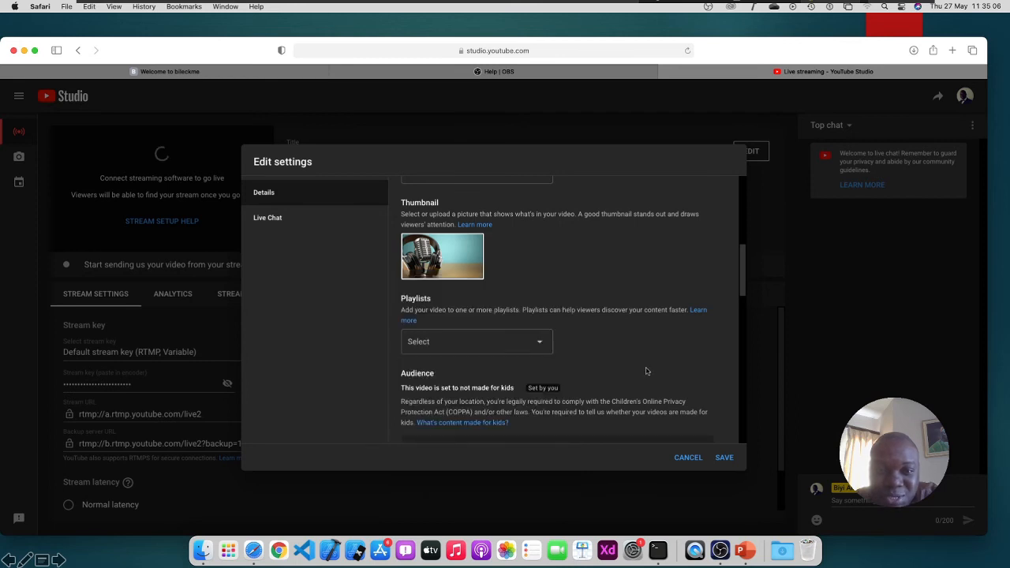
pyautogui.scroll(-5, 646, 370)
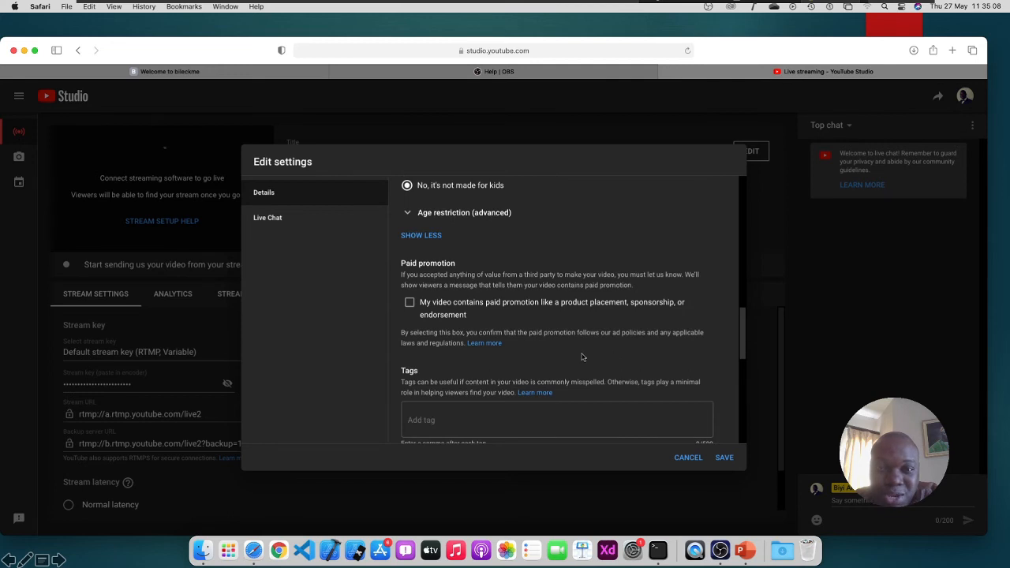
# Expand and collapse the Age restriction options to review them
pyautogui.scroll(1, 521, 334)
pyautogui.click(456, 231)
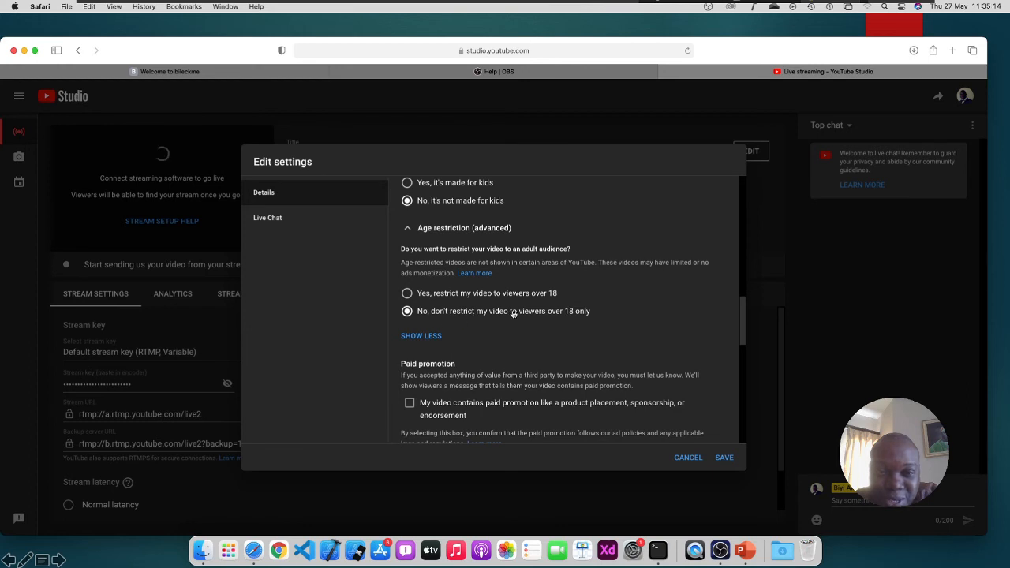
pyautogui.click(449, 229)
# Add the 'OBS Studio' tag and bring up the Live Chat settings
pyautogui.scroll(-1, 496, 354)
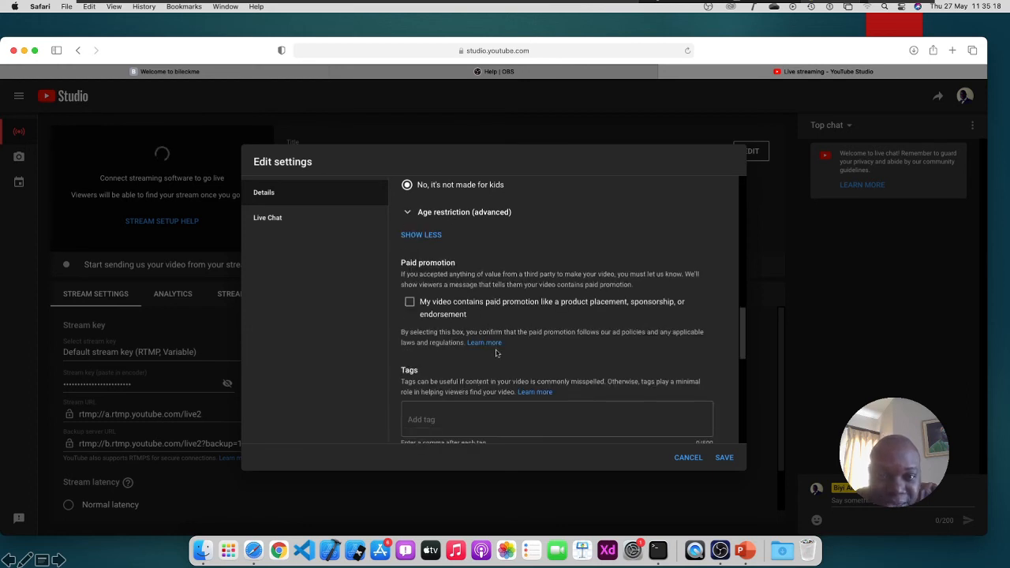
pyautogui.scroll(-3, 497, 354)
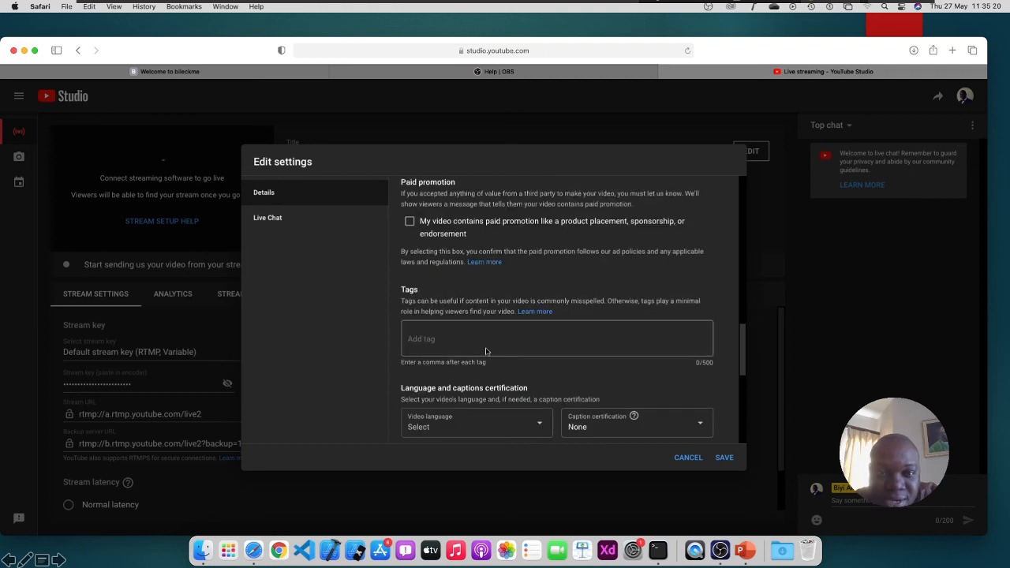
pyautogui.write('o')
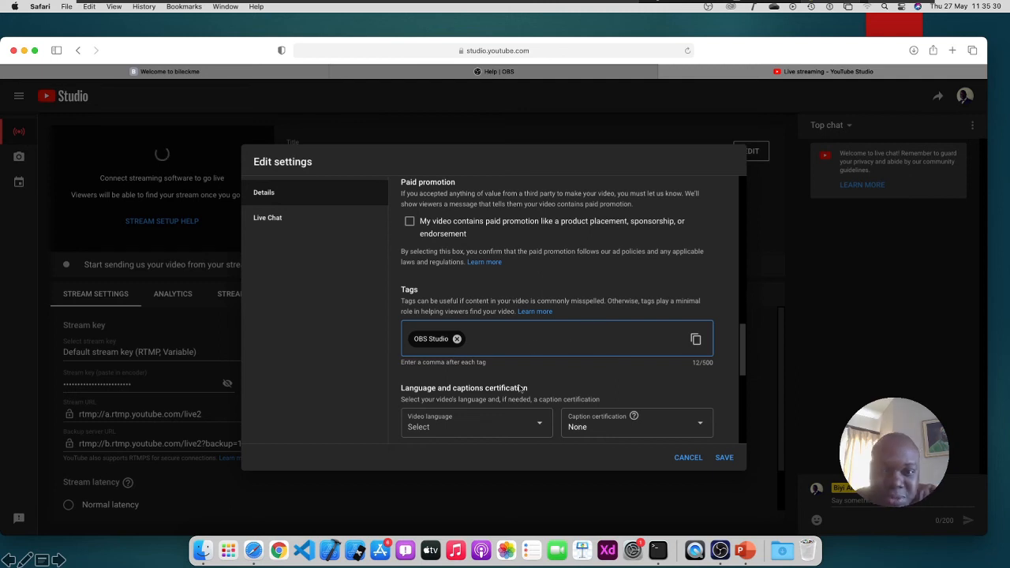
pyautogui.scroll(-1, 591, 389)
pyautogui.scroll(15, 636, 397)
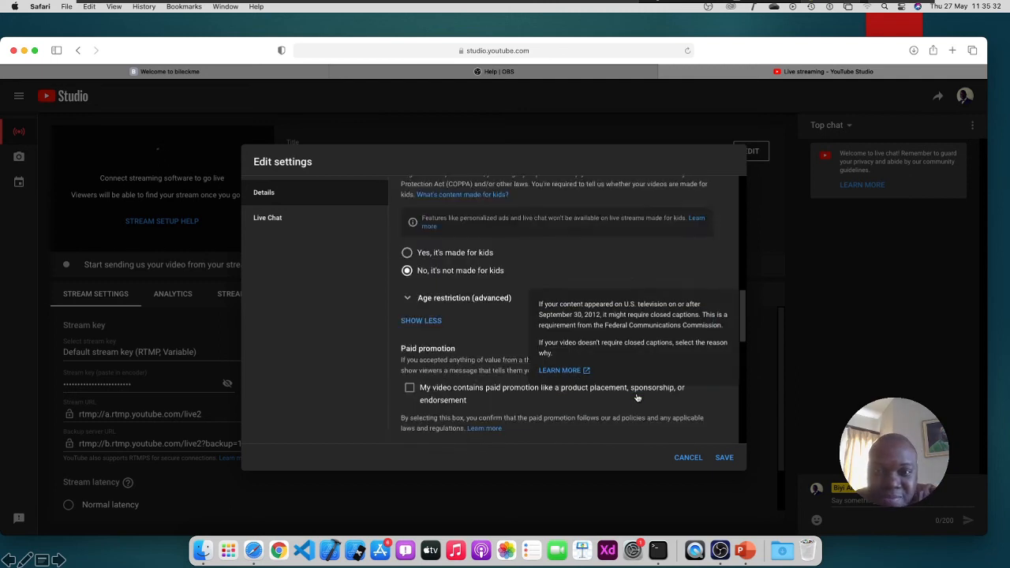
pyautogui.click(289, 224)
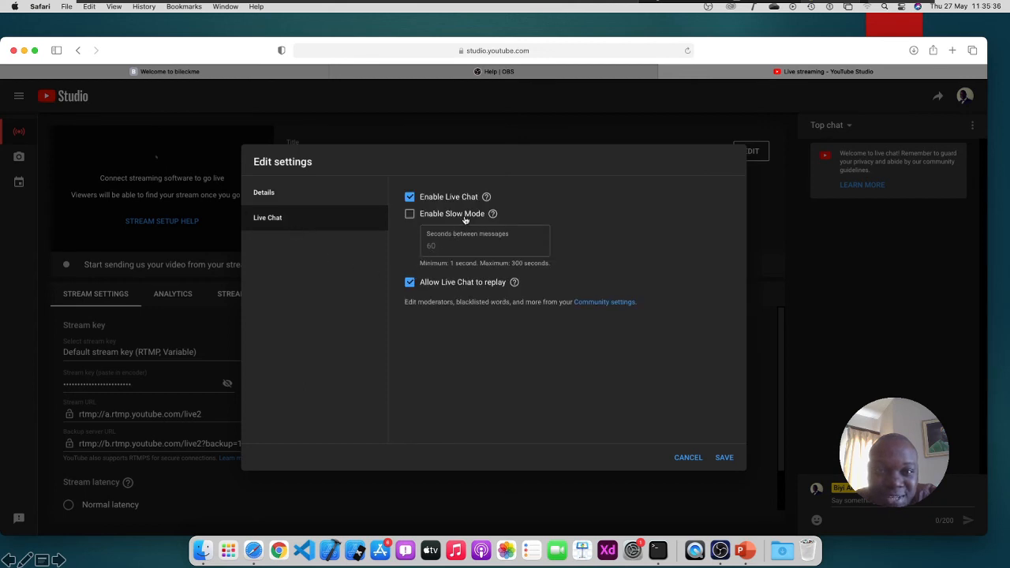
# Uncheck Enable Live Chat and save the 'OBS Studio Setup and usage' stream edits
pyautogui.click(411, 199)
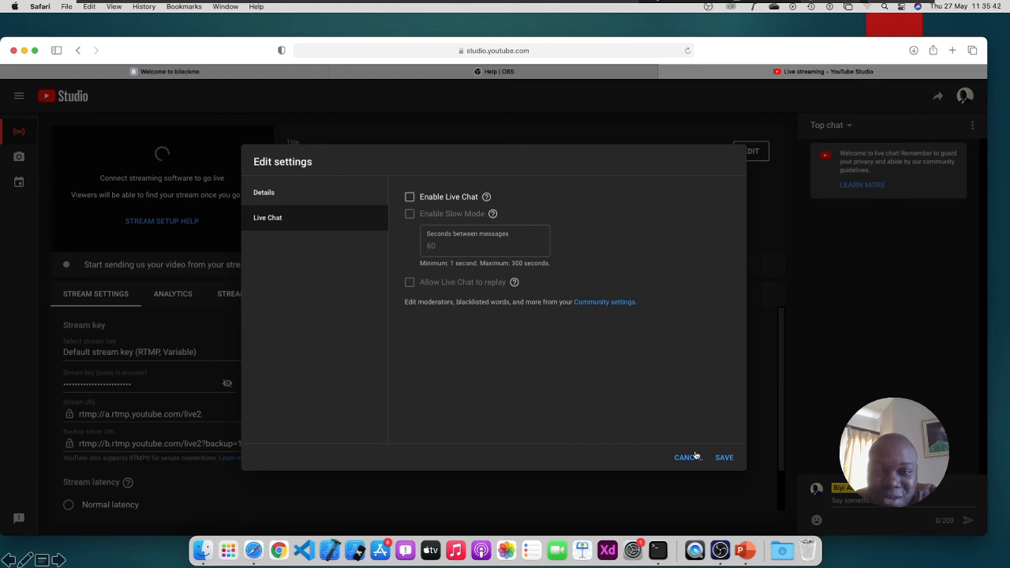
pyautogui.click(724, 459)
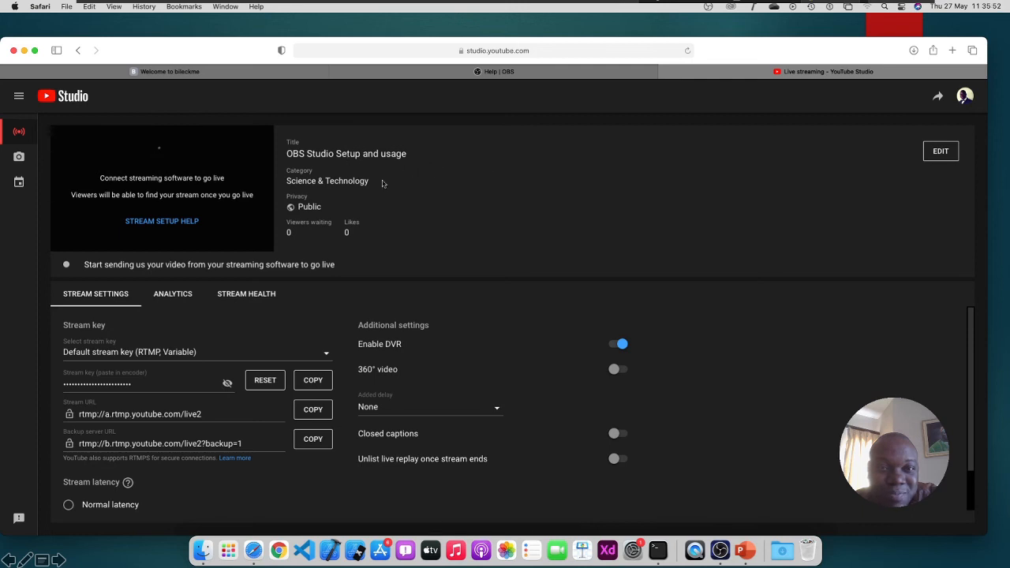
# Keep the default stream key, reveal and select its text, then return to OBS
pyautogui.scroll(-1, 228, 390)
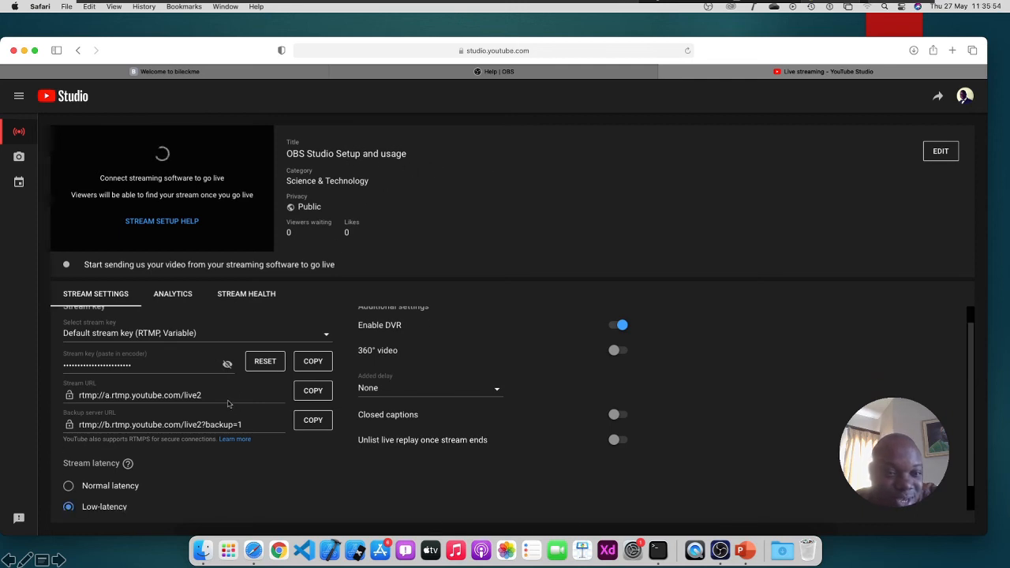
pyautogui.scroll(1, 224, 462)
pyautogui.scroll(1, 222, 446)
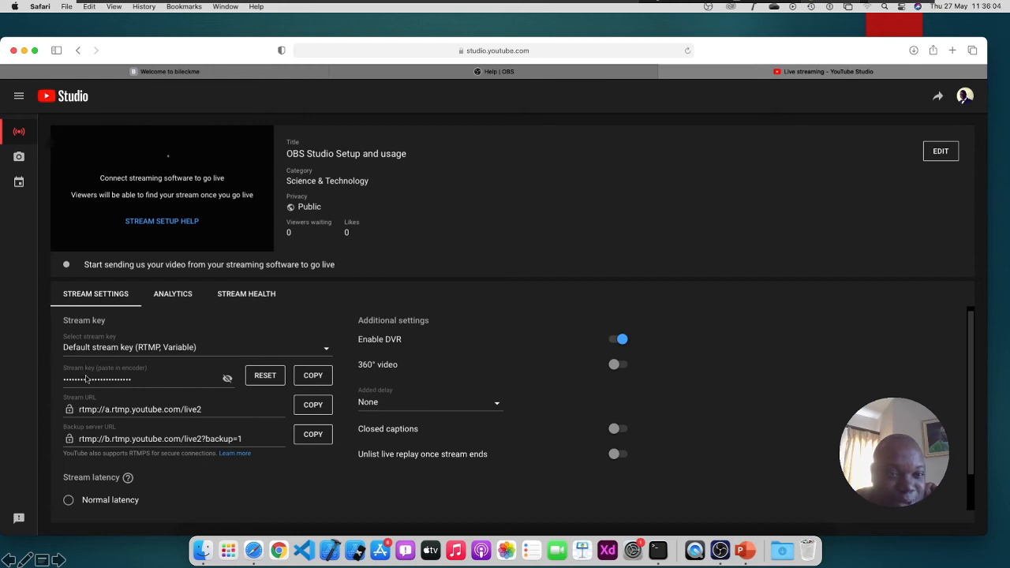
pyautogui.click(215, 350)
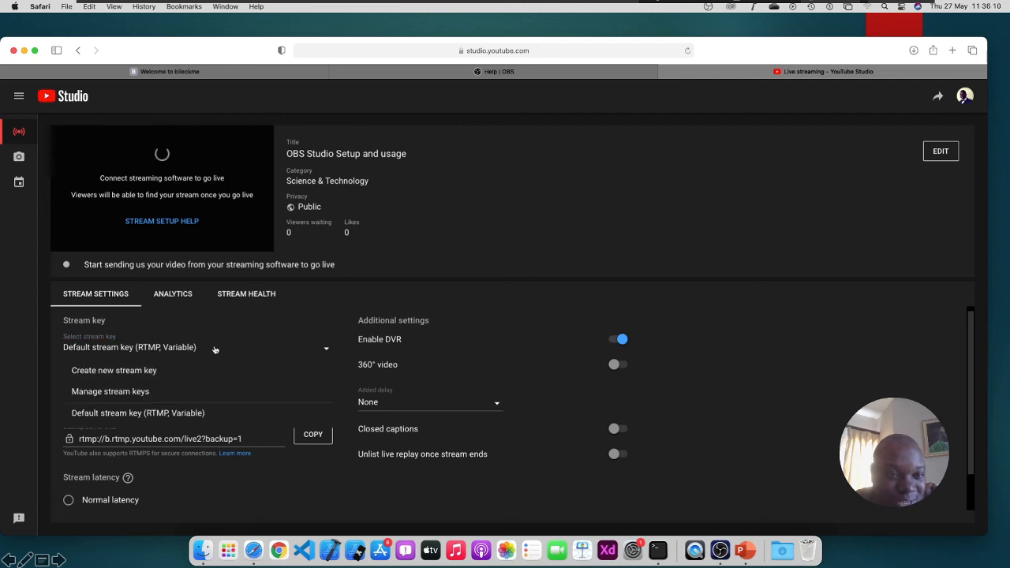
pyautogui.click(215, 350)
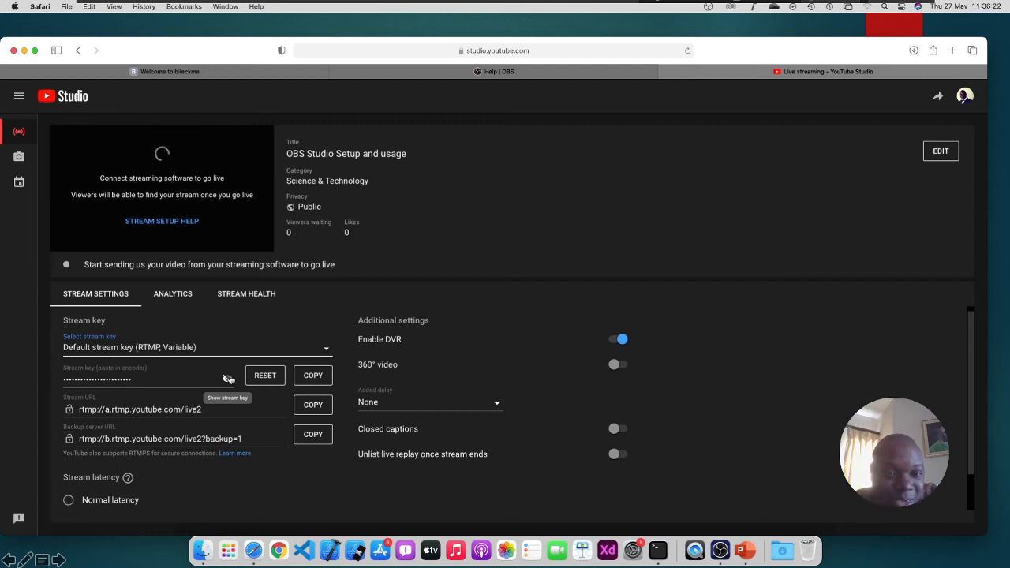
pyautogui.click(228, 379)
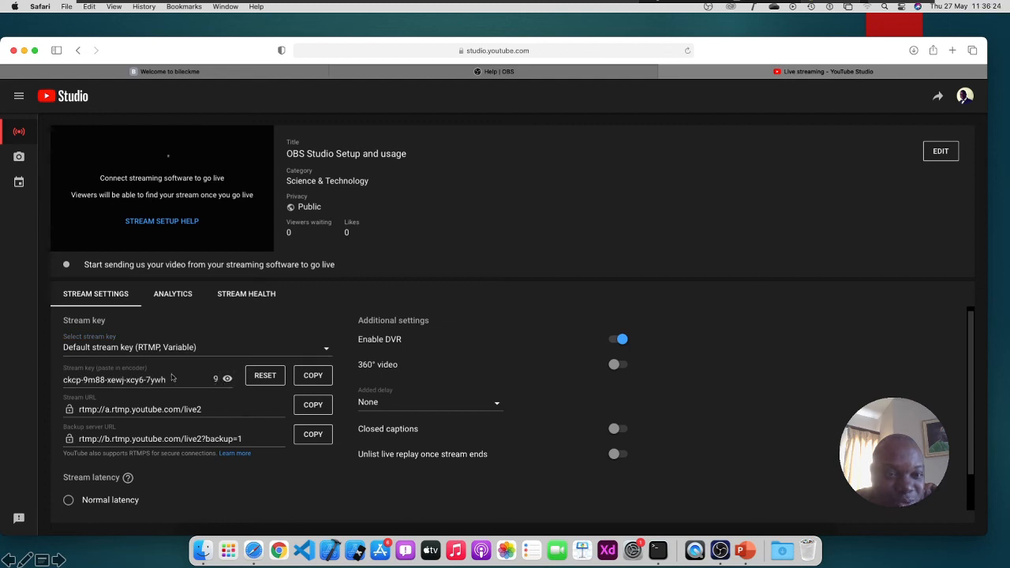
pyautogui.moveTo(180, 382); pyautogui.dragTo(68, 380)
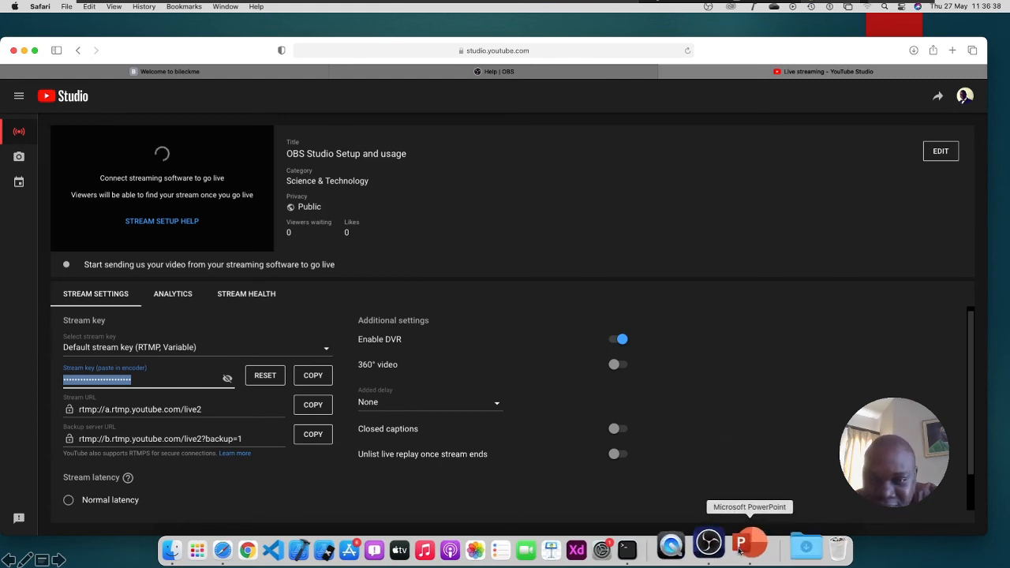
pyautogui.click(724, 549)
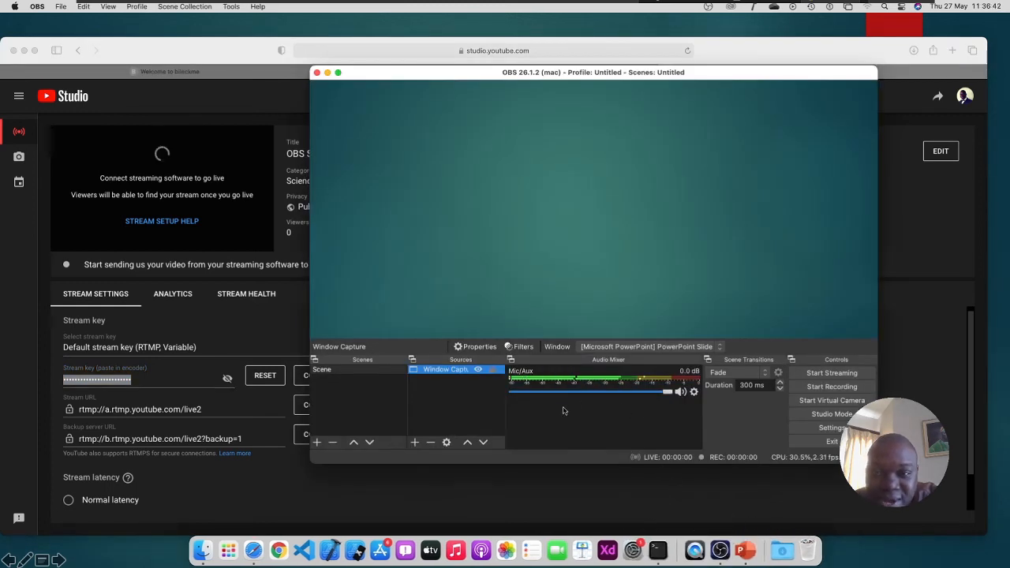
# Set the OBS stream service to YouTube - RTMPS with the pasted stream key and save
pyautogui.click(813, 430)
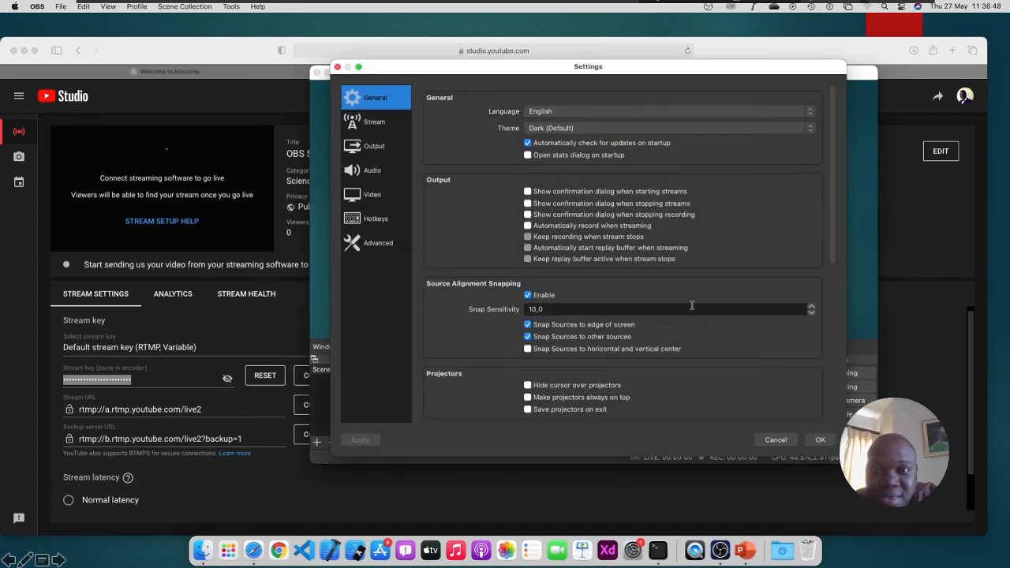
pyautogui.click(382, 125)
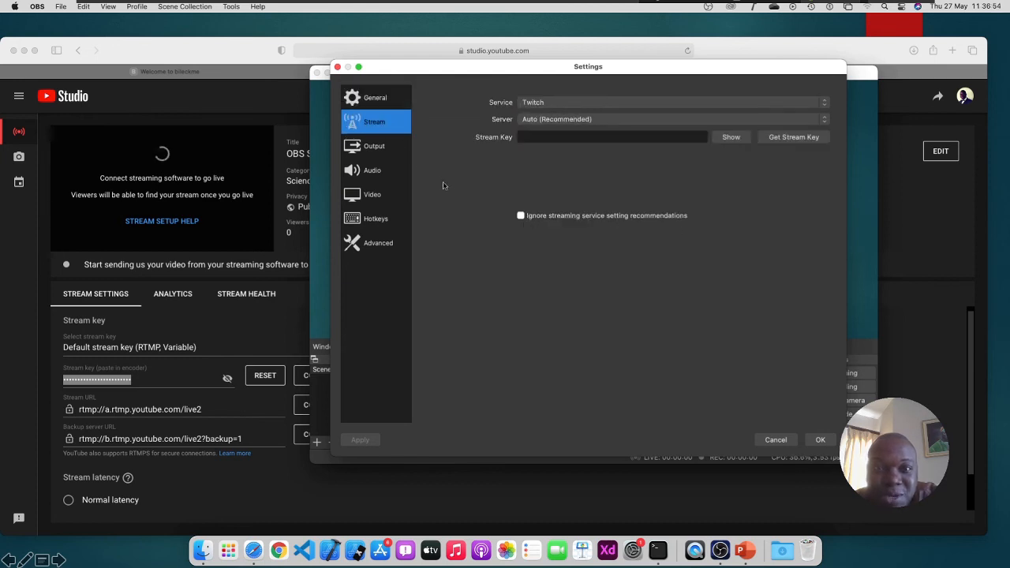
pyautogui.click(626, 105)
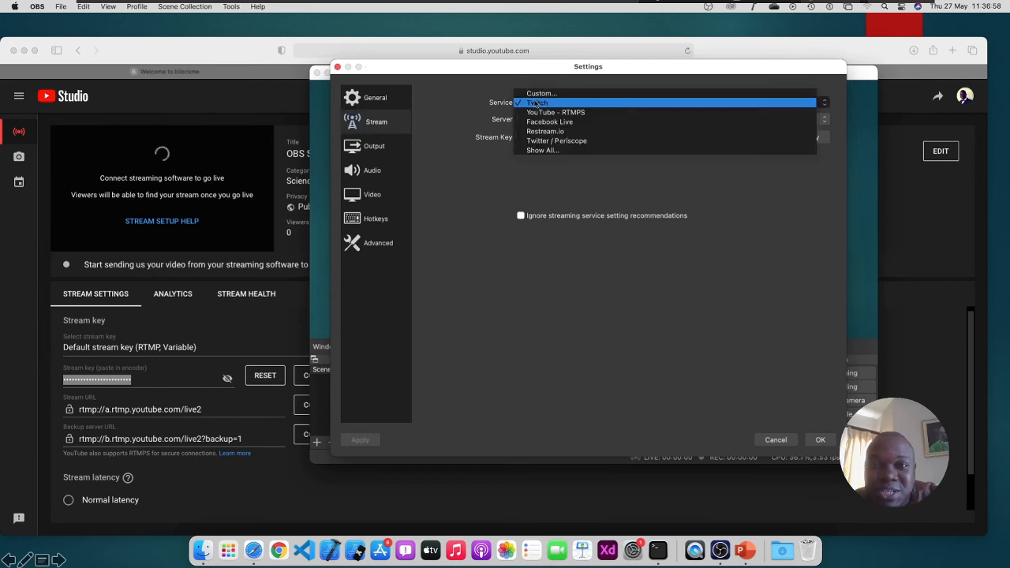
pyautogui.click(580, 113)
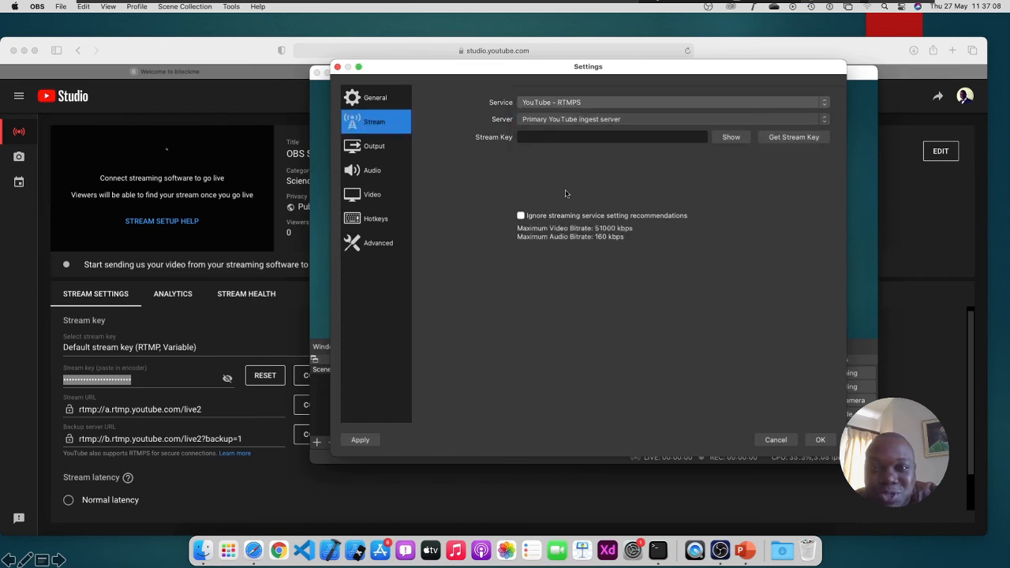
pyautogui.click(564, 136)
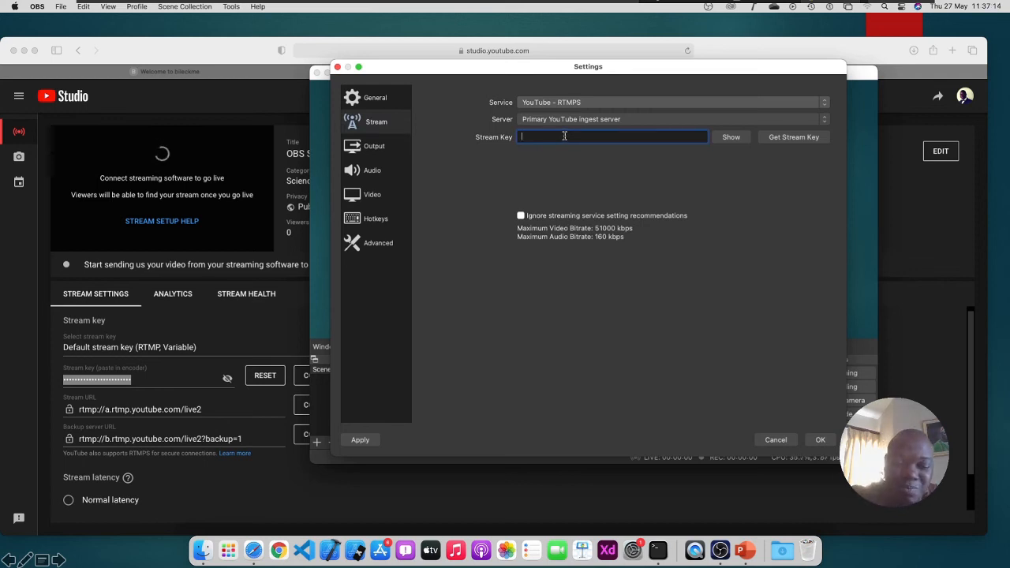
pyautogui.press('super+v')
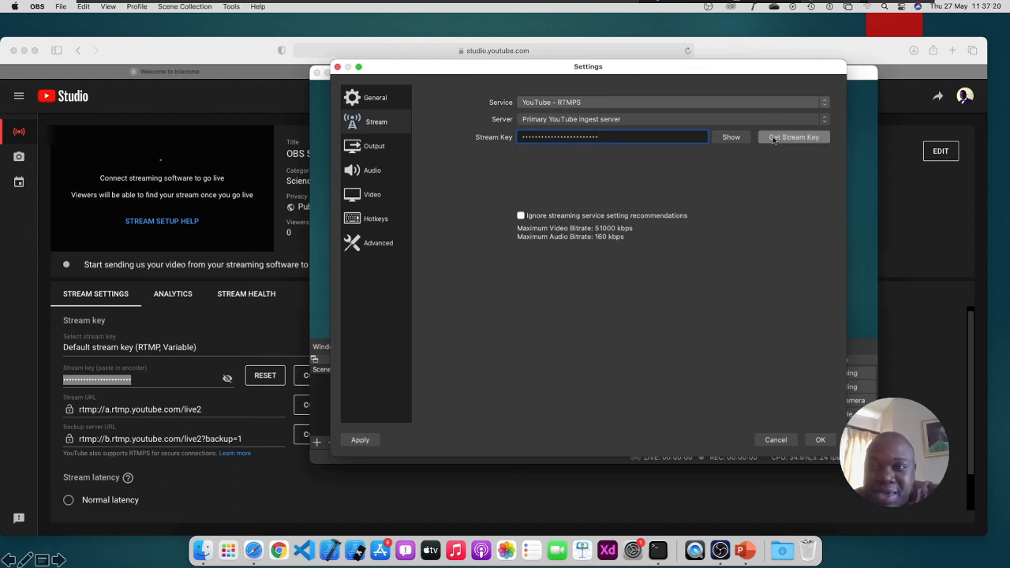
pyautogui.click(821, 440)
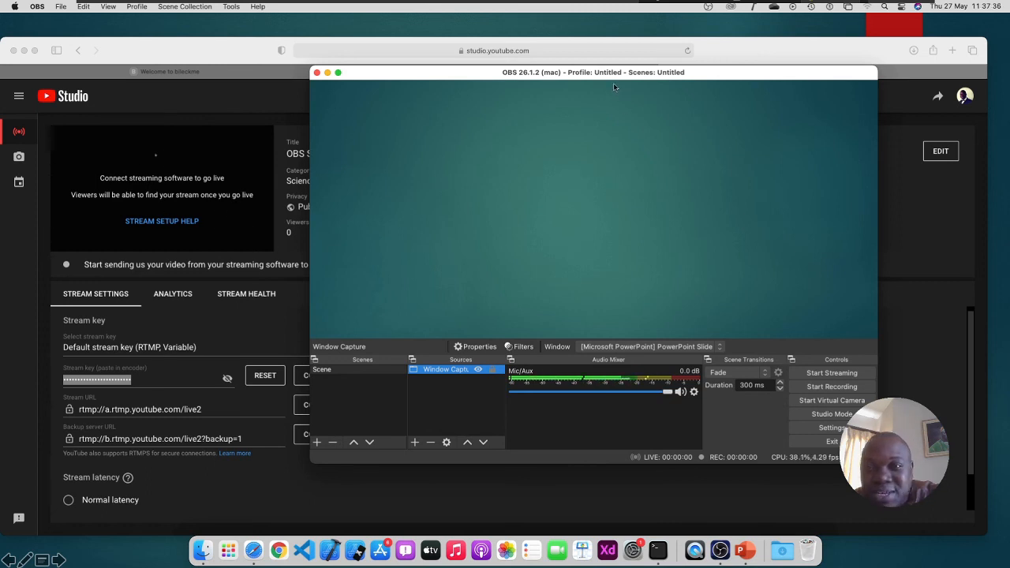
# Start the OBS stream to YouTube and watch it live in YouTube Studio
pyautogui.moveTo(614, 78); pyautogui.dragTo(603, 143)
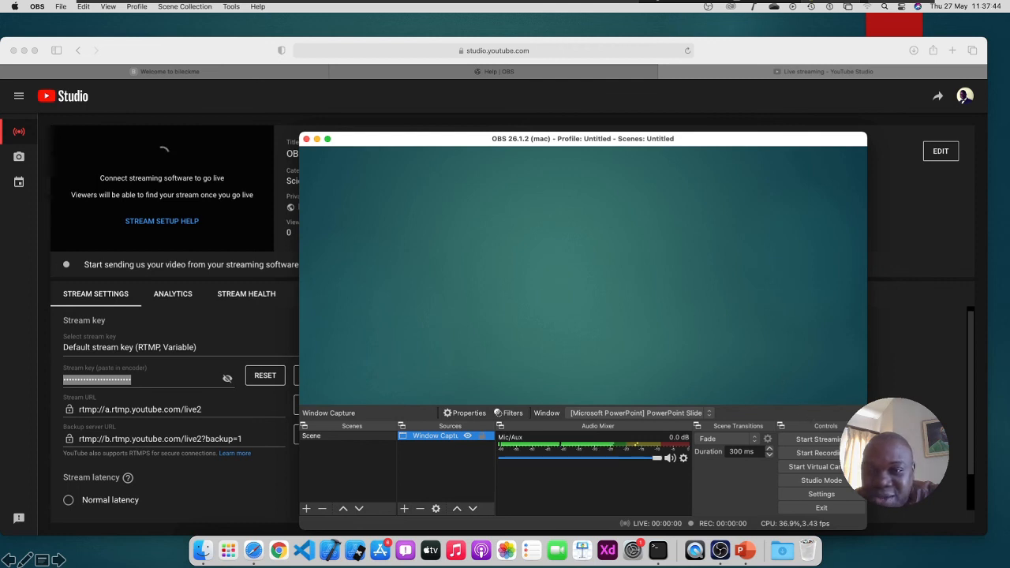
pyautogui.click(839, 440)
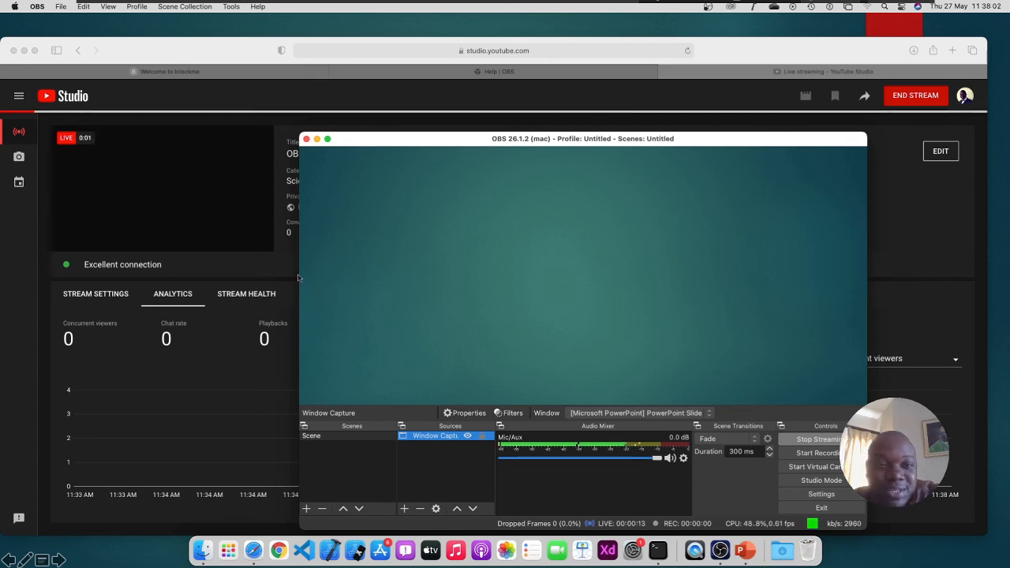
pyautogui.click(226, 270)
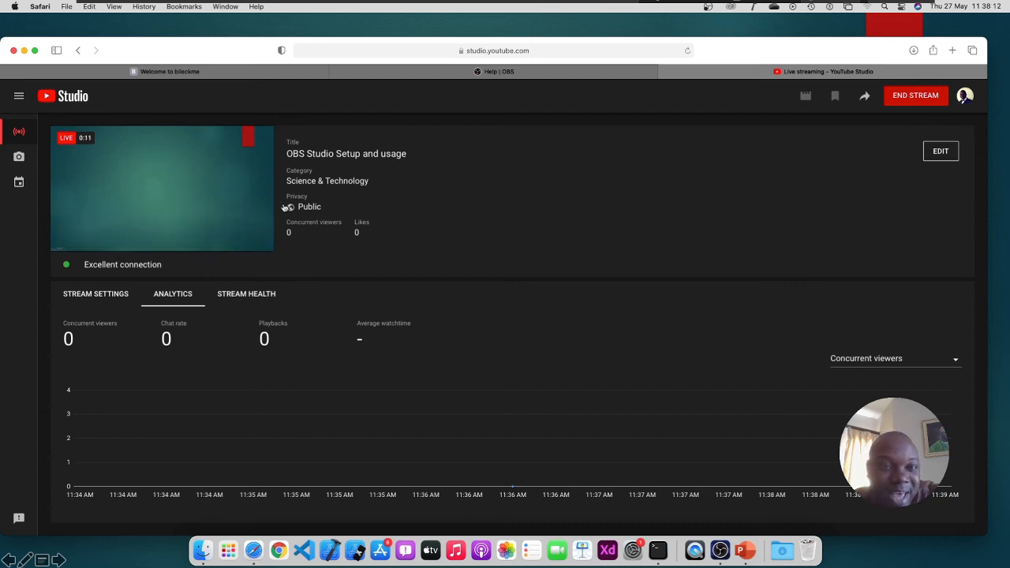
pyautogui.moveTo(201, 218)
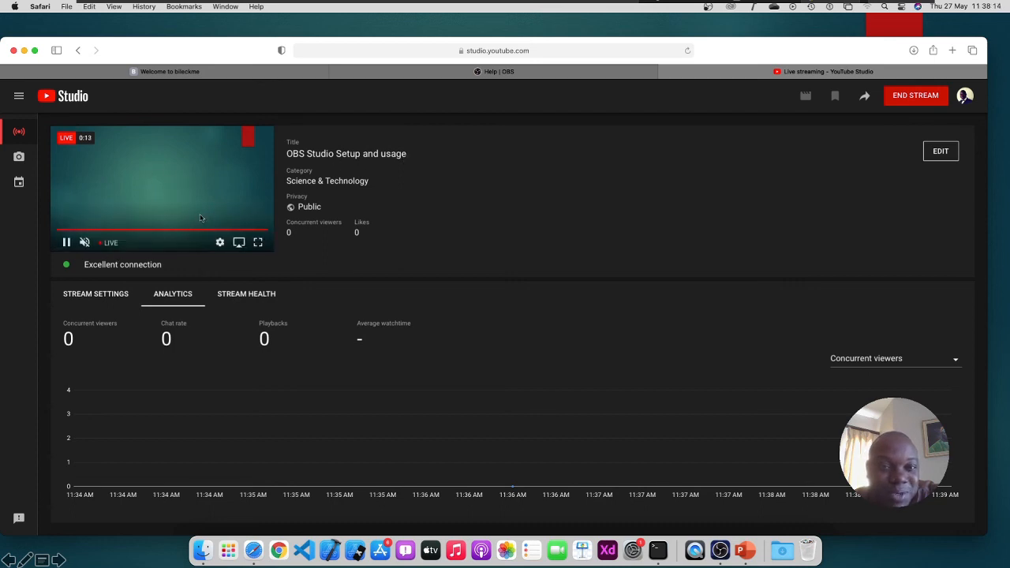
pyautogui.click(89, 245)
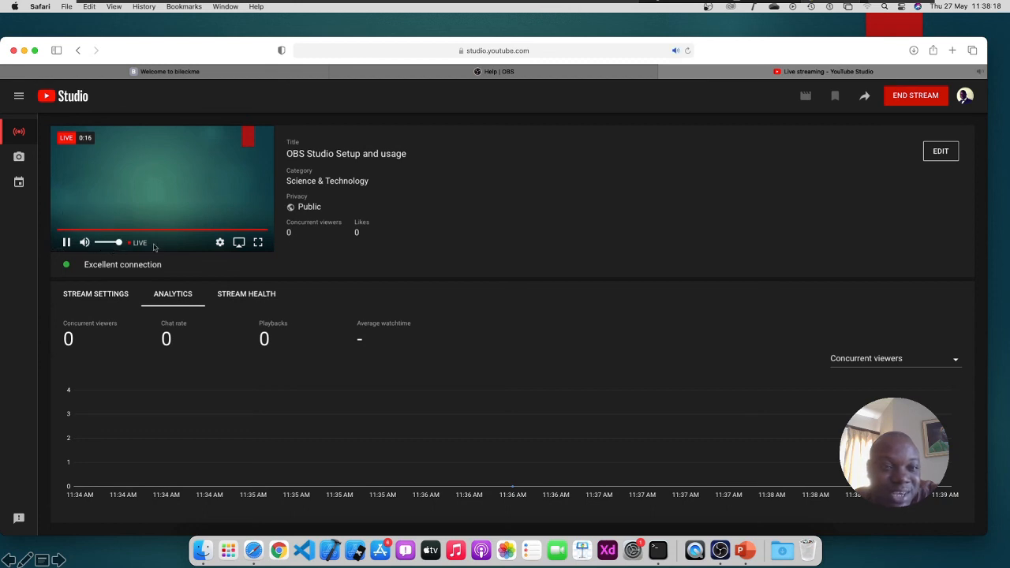
pyautogui.click(87, 246)
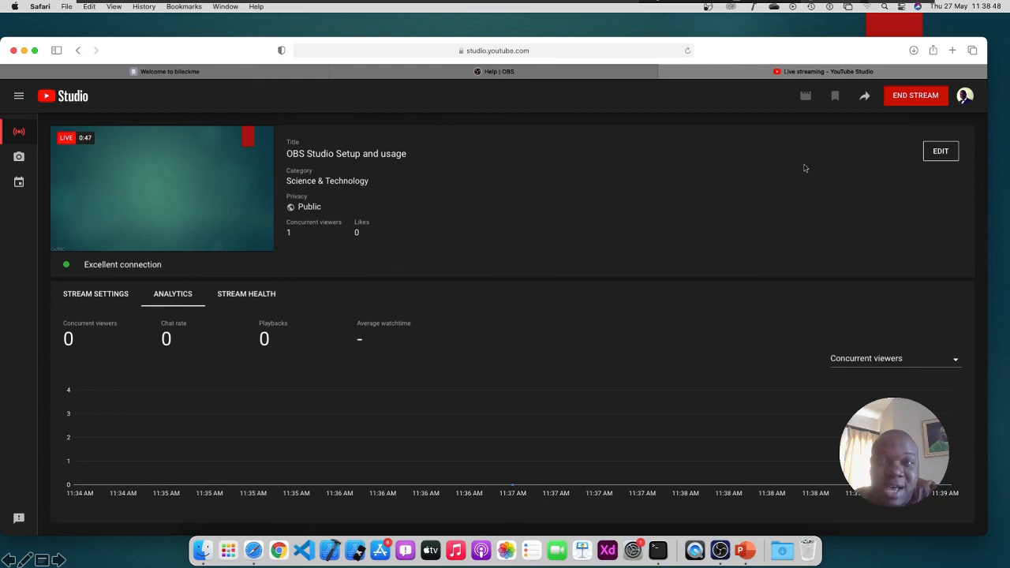
# End and confirm the YouTube Studio broadcast after 0:57, then bring OBS to the front
pyautogui.click(898, 101)
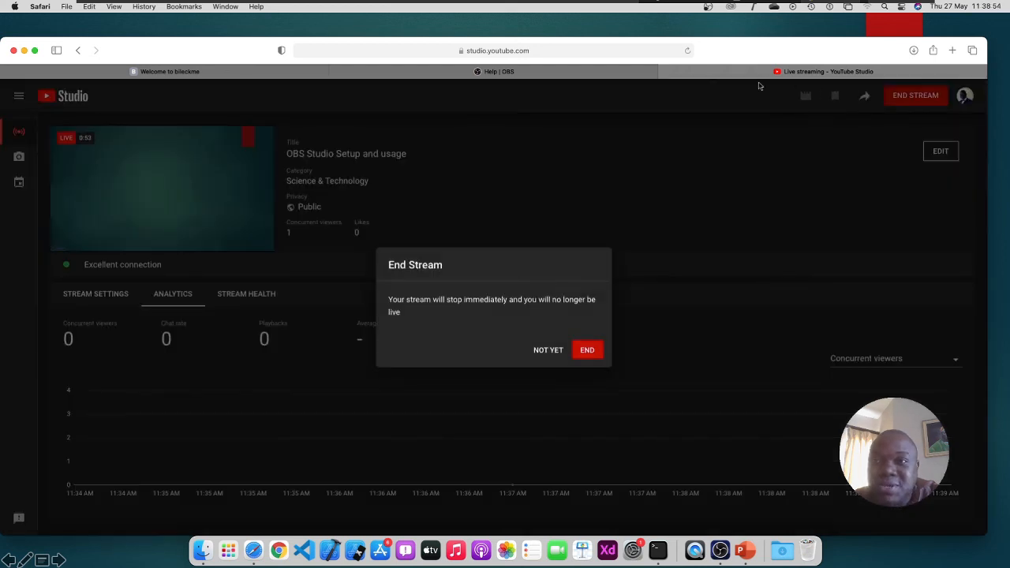
pyautogui.click(597, 351)
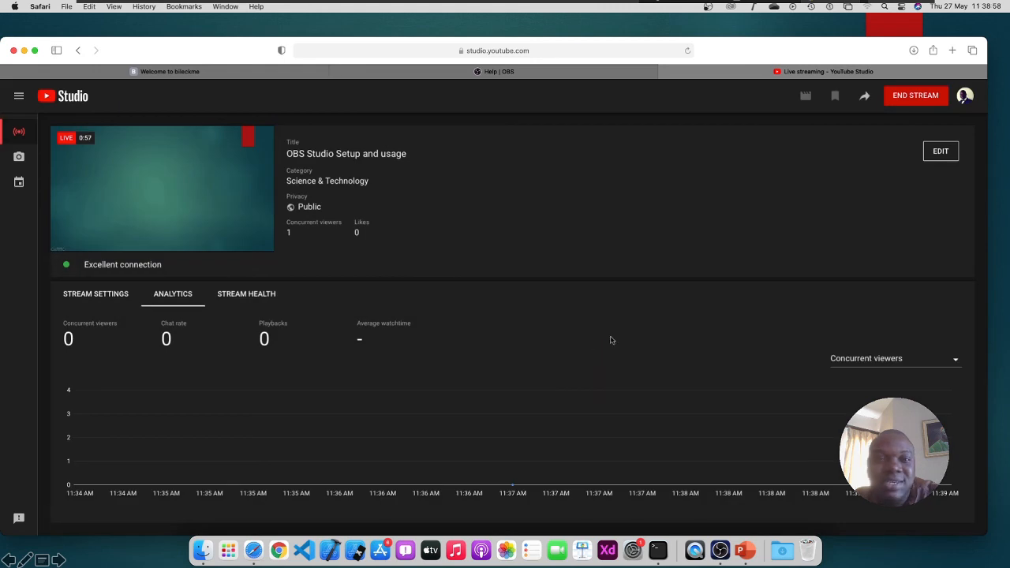
pyautogui.press('super+Tab')
pyautogui.press('super+Tab')
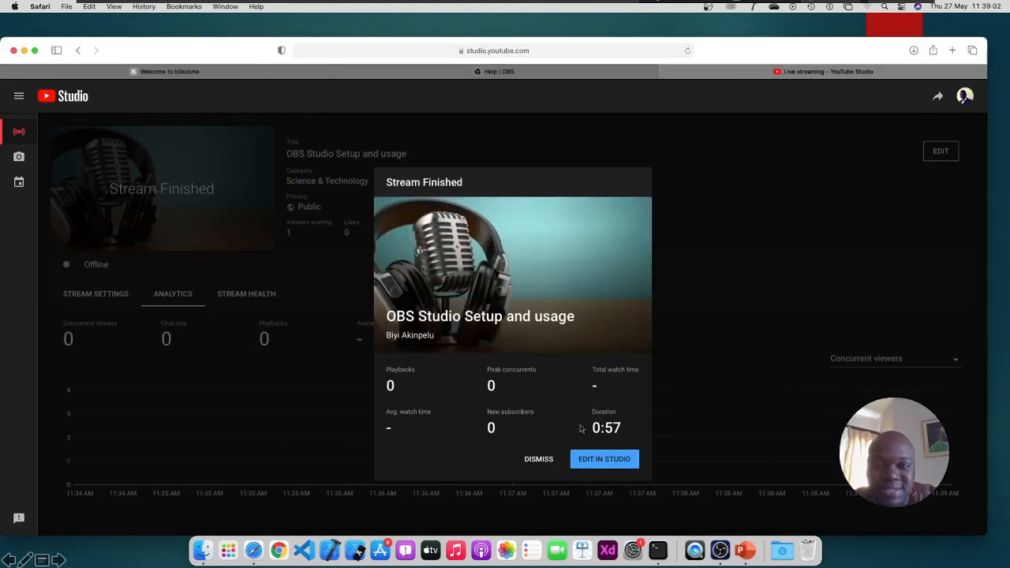
pyautogui.press('super+Tab')
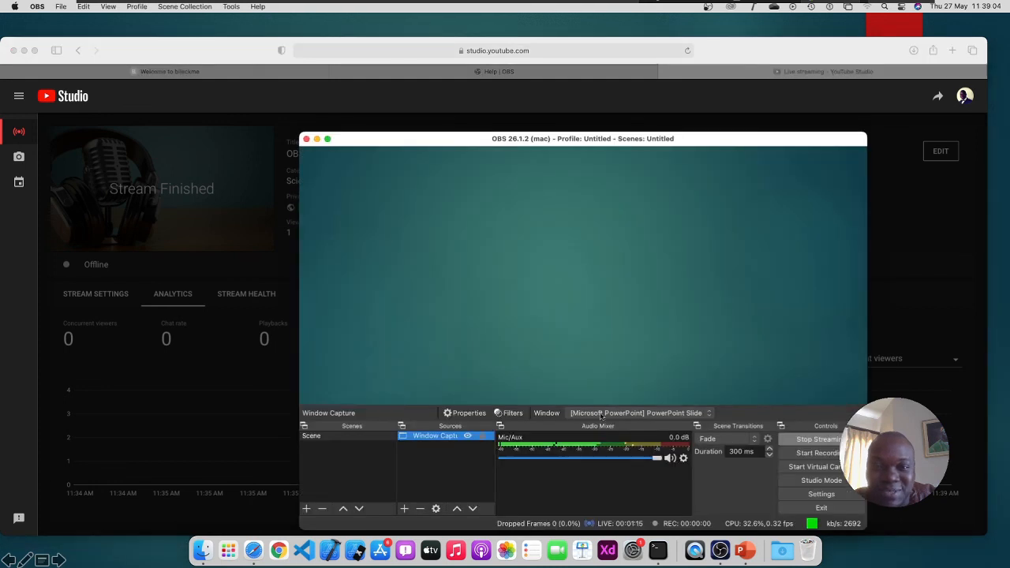
# Stop the OBS stream, check YouTube's Stream Finished summary, and deselect Window Capture
pyautogui.click(817, 440)
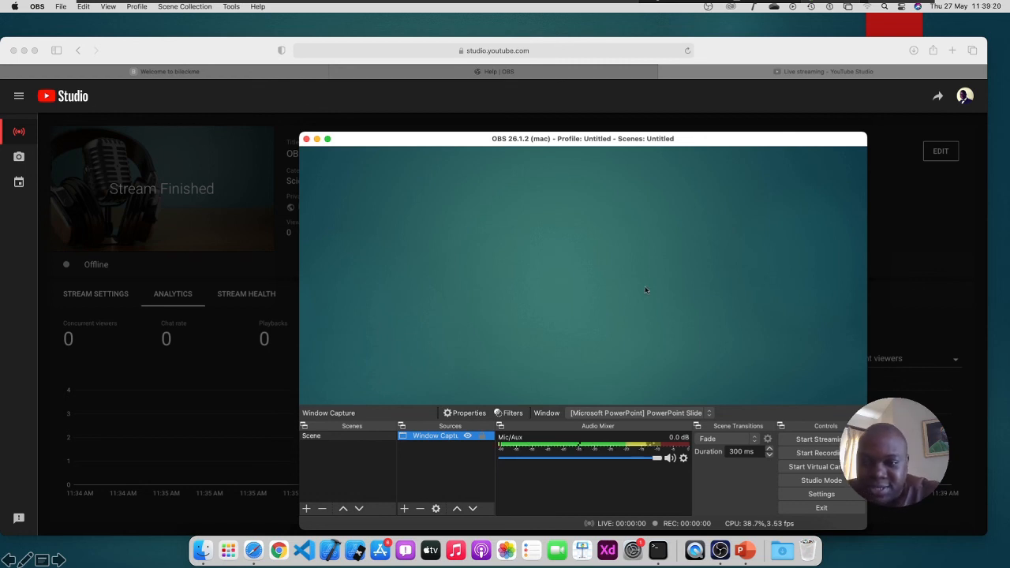
pyautogui.click(262, 399)
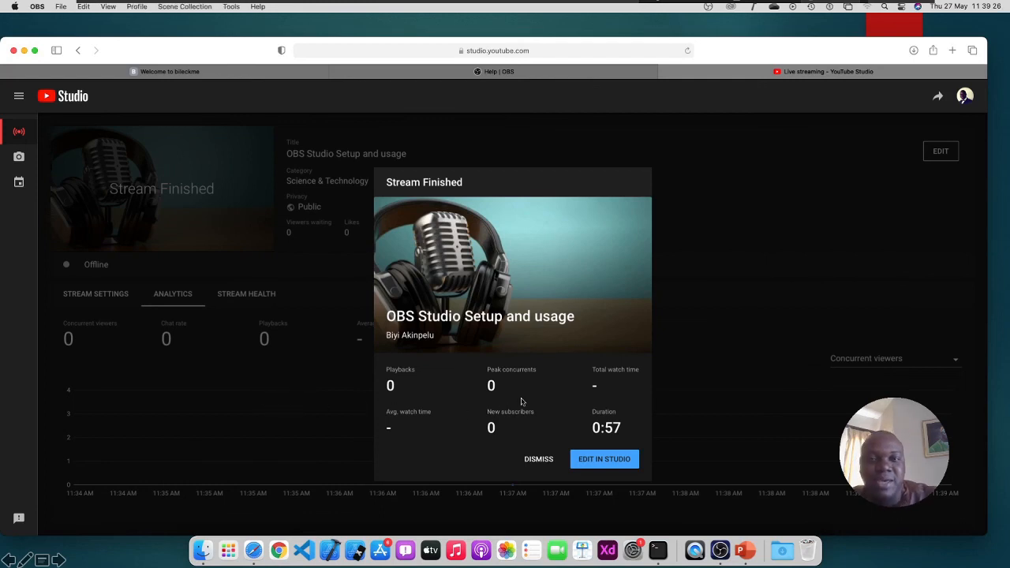
pyautogui.press('super+Tab')
pyautogui.click(471, 455)
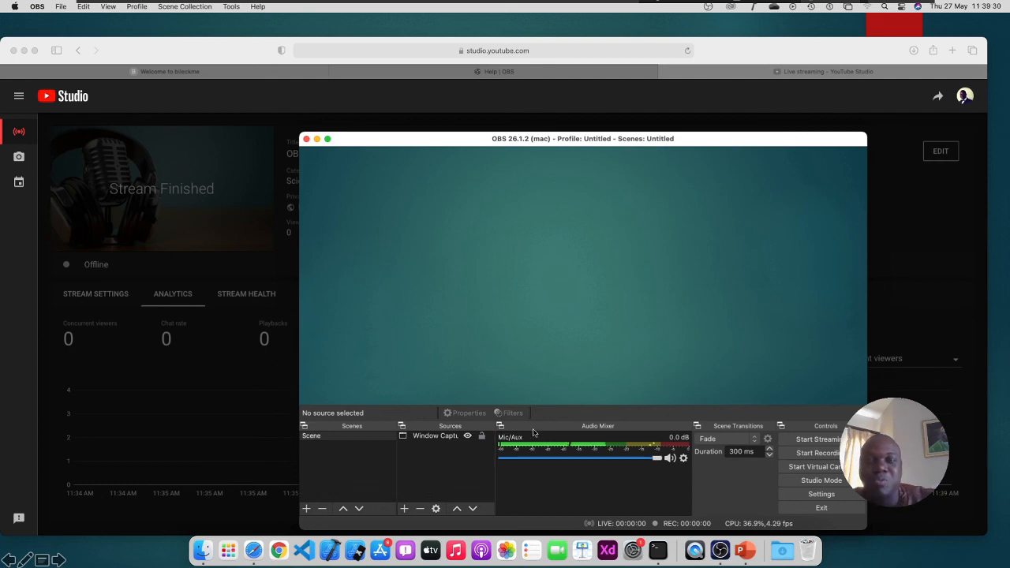
# Add a Video Capture Device source with its default name and view its device list
pyautogui.click(404, 510)
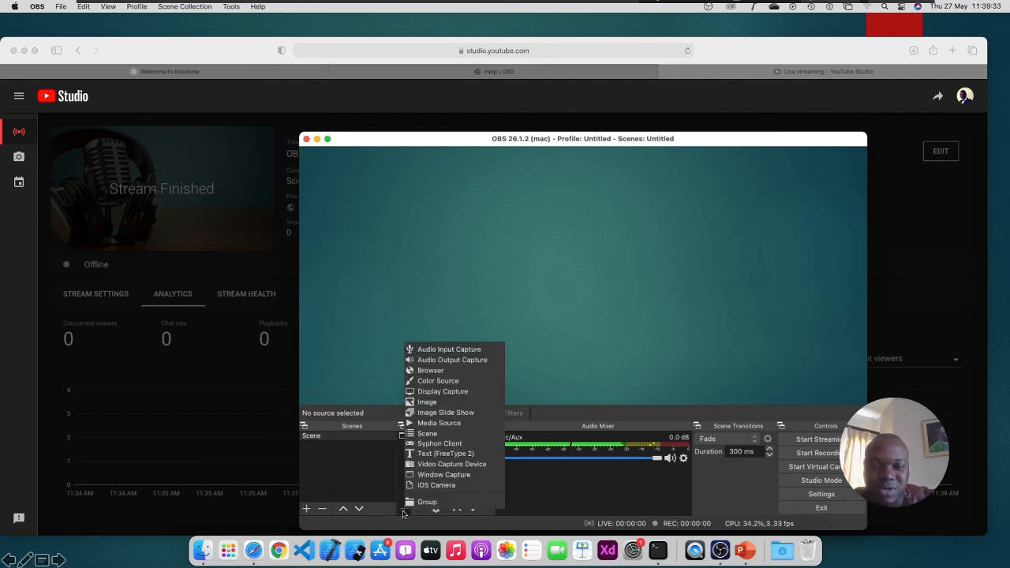
pyautogui.click(444, 465)
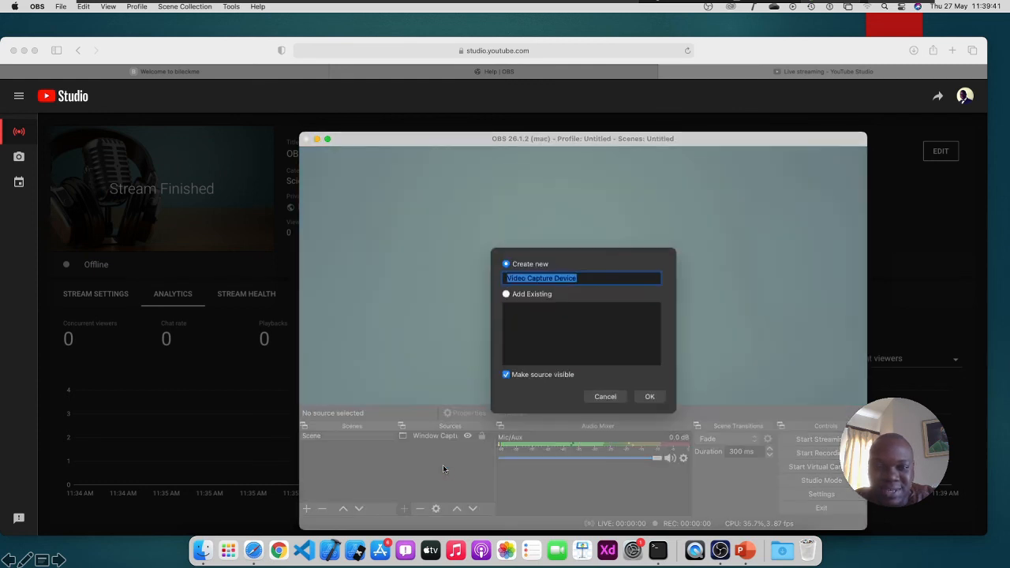
pyautogui.click(654, 397)
pyautogui.click(675, 383)
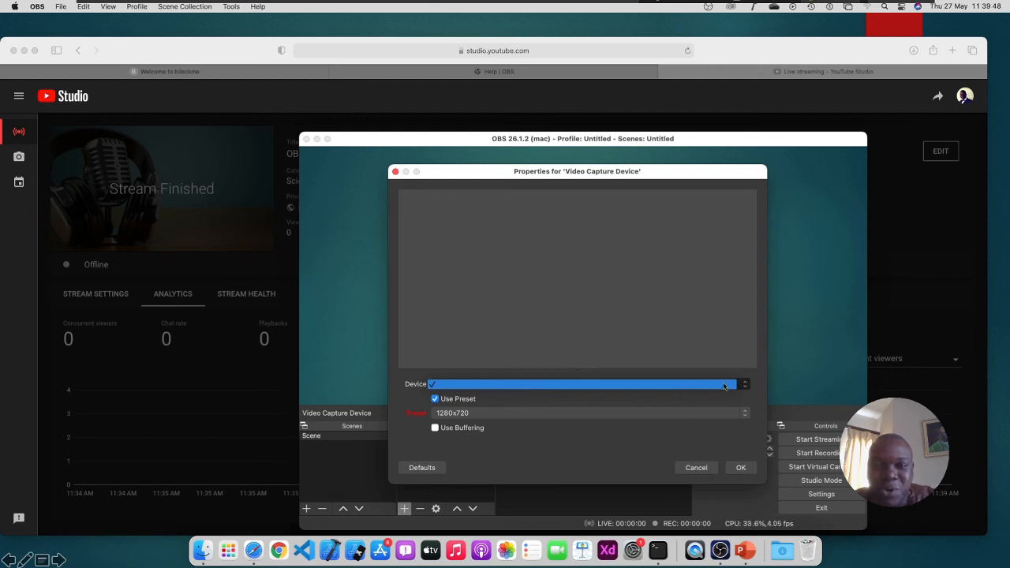
# Leave the device unchanged, keep the 1280x720 preset, and confirm the Video Capture Device properties
pyautogui.click(762, 381)
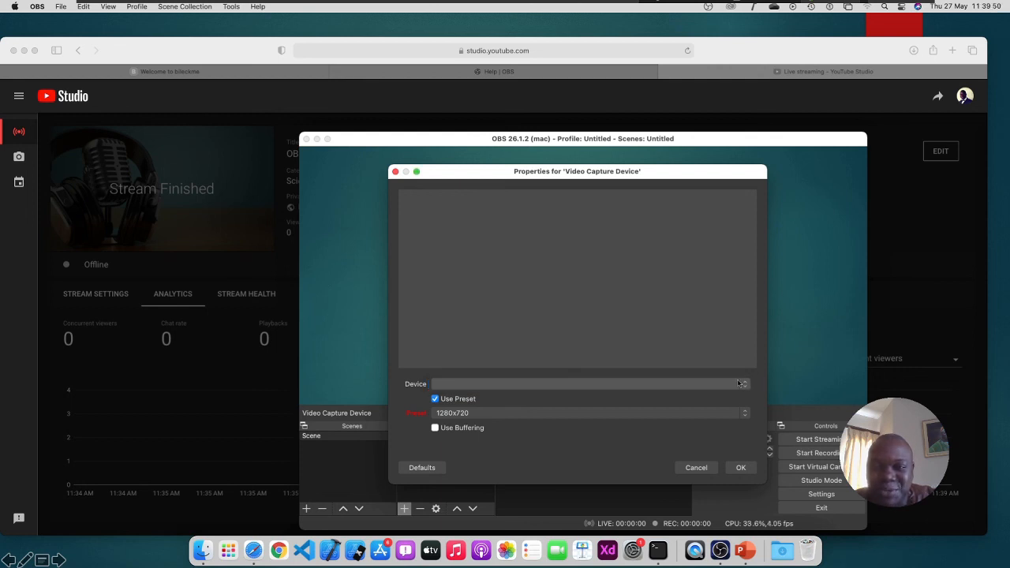
pyautogui.click(674, 385)
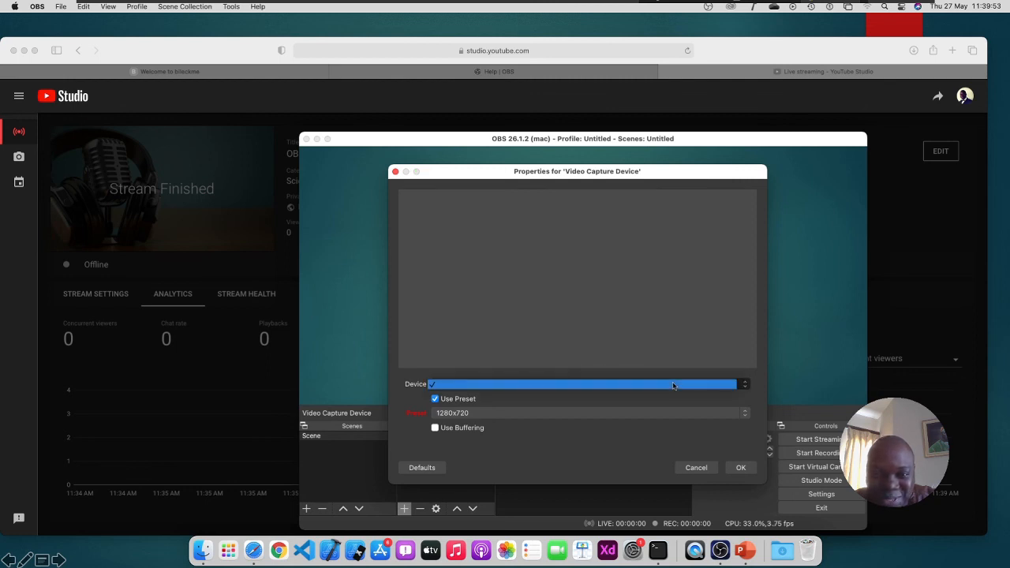
pyautogui.click(758, 382)
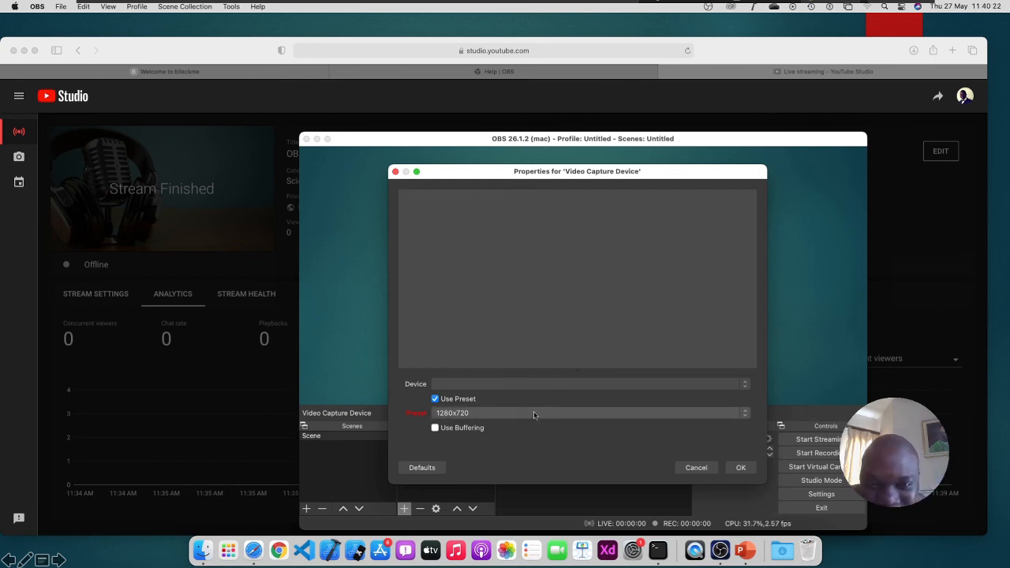
pyautogui.click(560, 414)
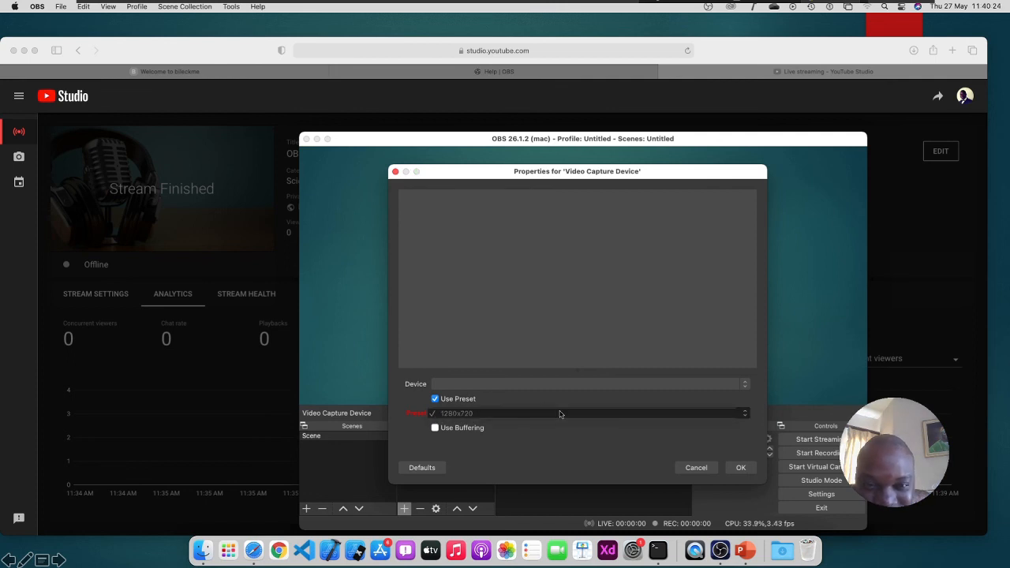
pyautogui.click(519, 413)
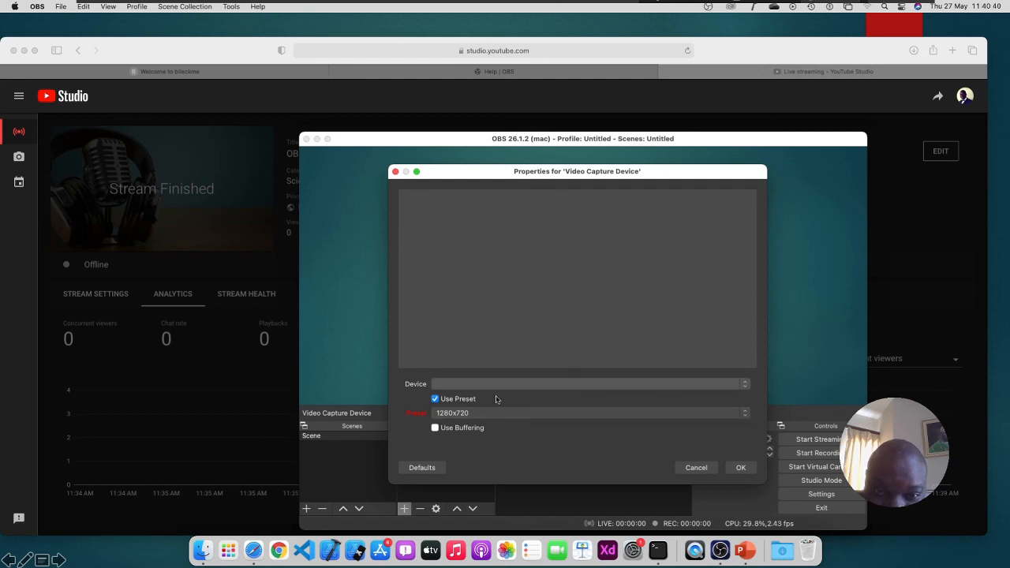
pyautogui.click(742, 467)
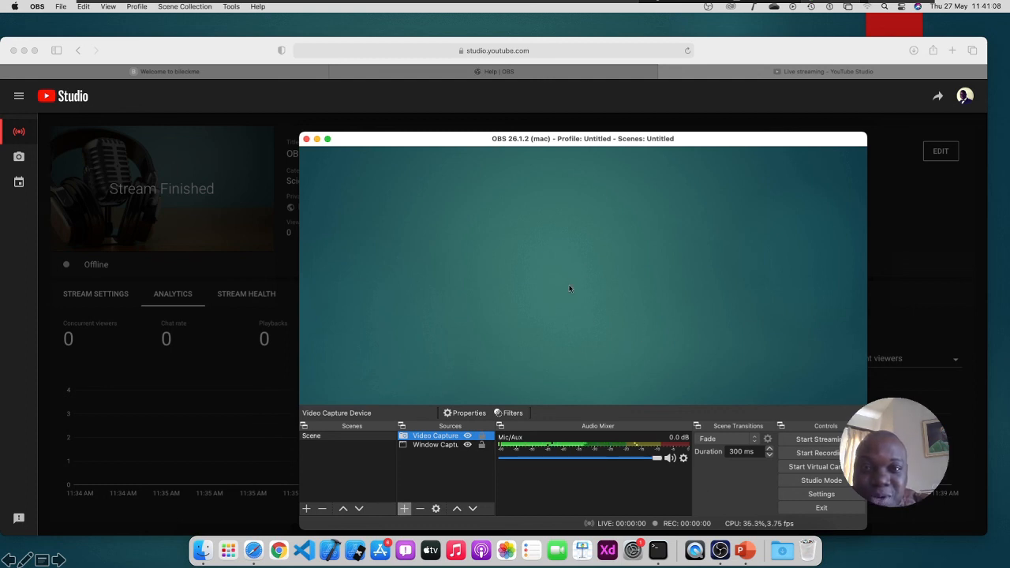
# Move OBS aside and switch to Safari's Stream Finished summary showing 0:57
pyautogui.moveTo(591, 145); pyautogui.dragTo(554, 139)
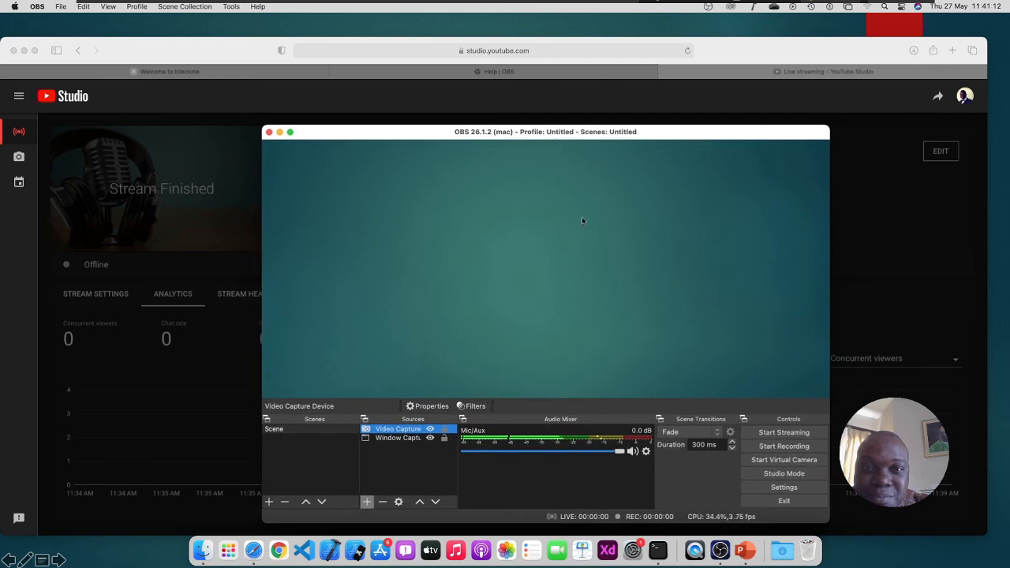
pyautogui.press('super+Tab')
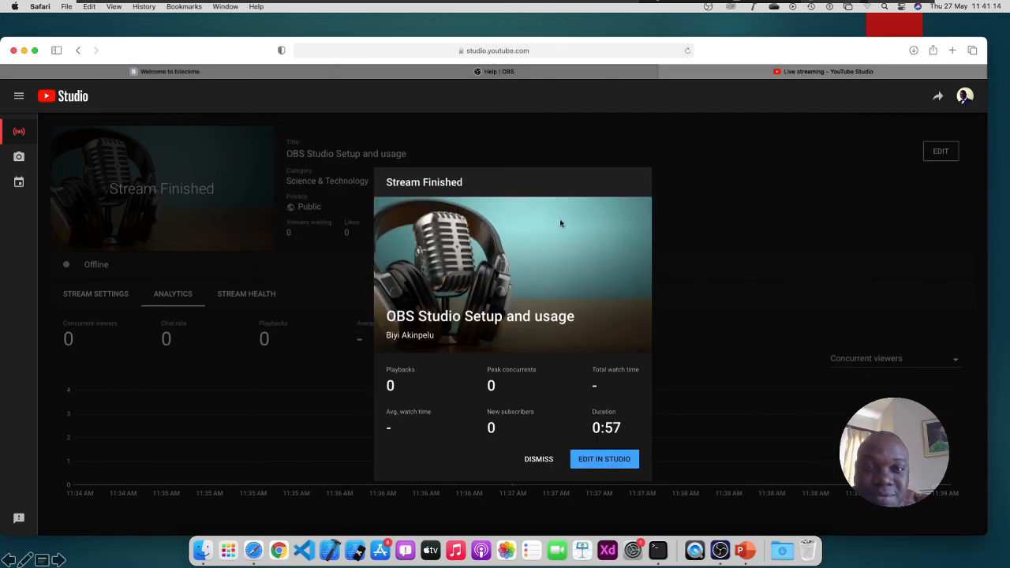
pyautogui.moveTo(534, 4)
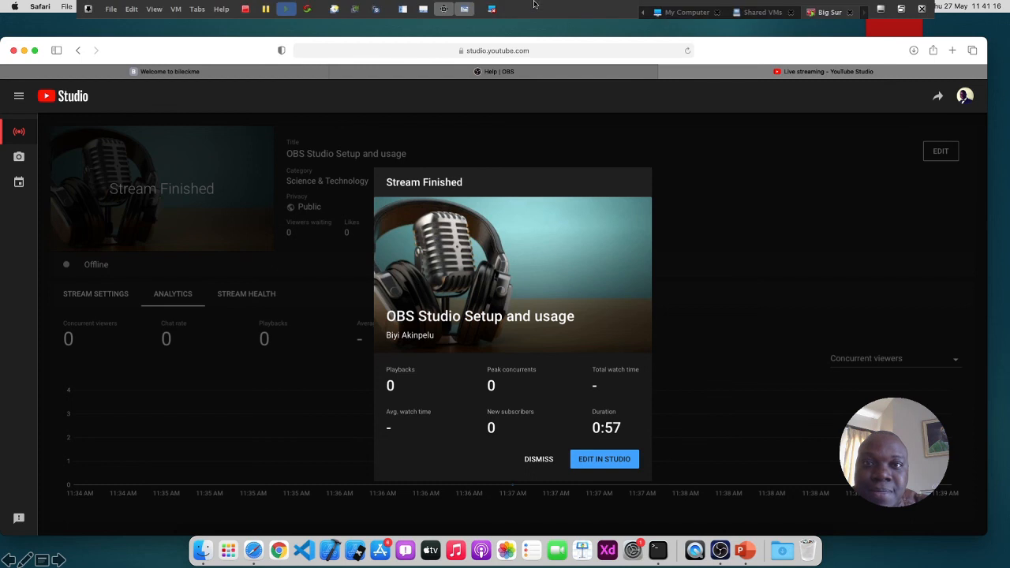